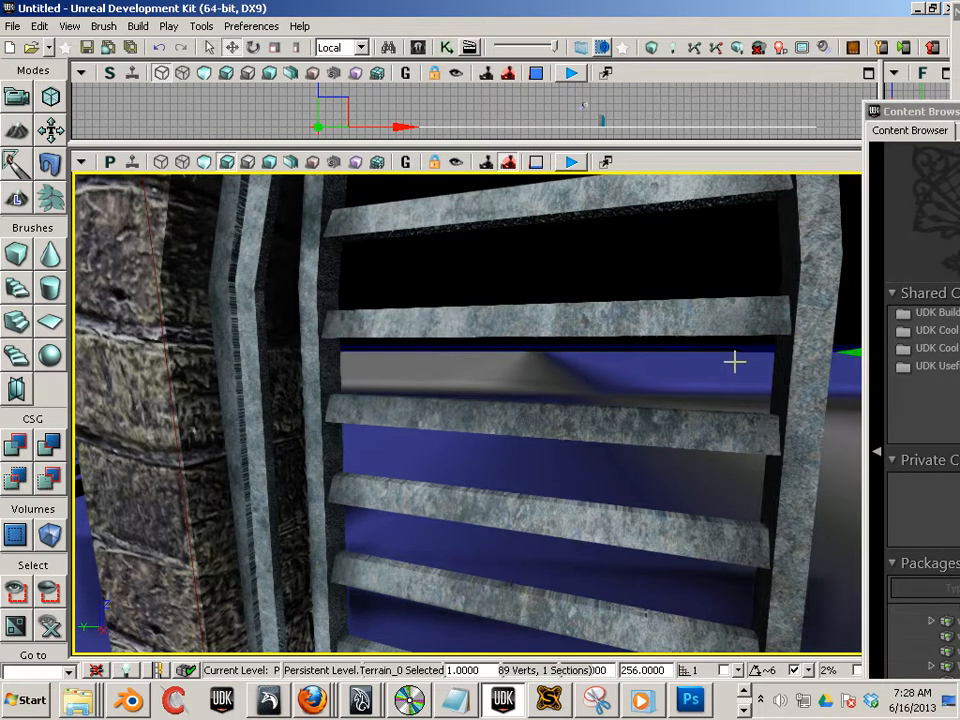
# Step: Switch to Maya and move the arched gate along X to about 80, clear of the other models
pyautogui.scroll(-4, 653, 289)
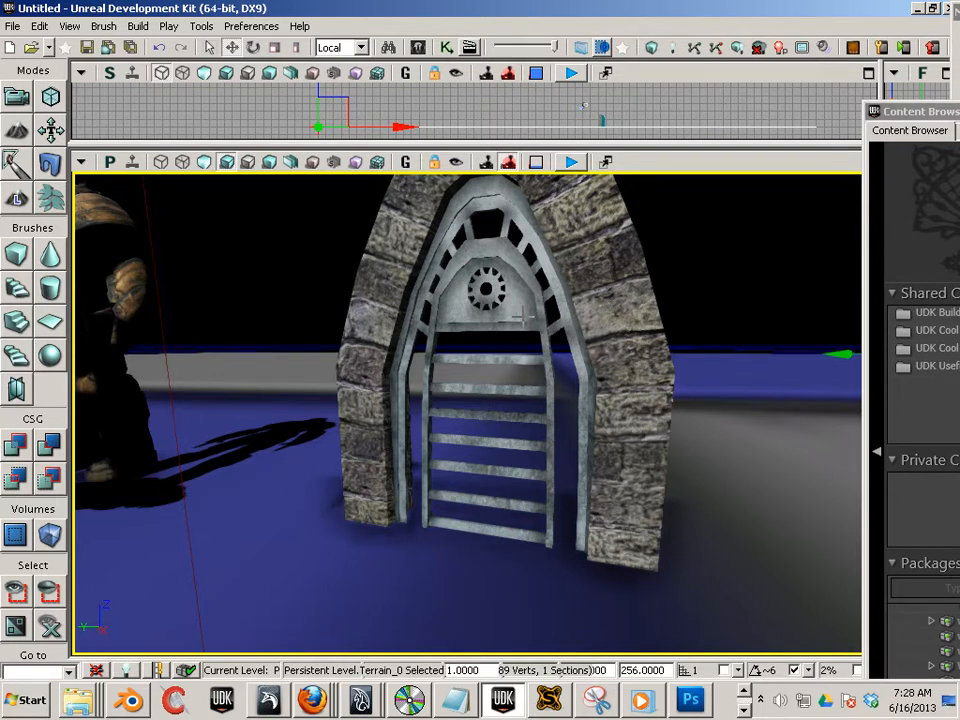
pyautogui.hotkey('alt', 'Tab')
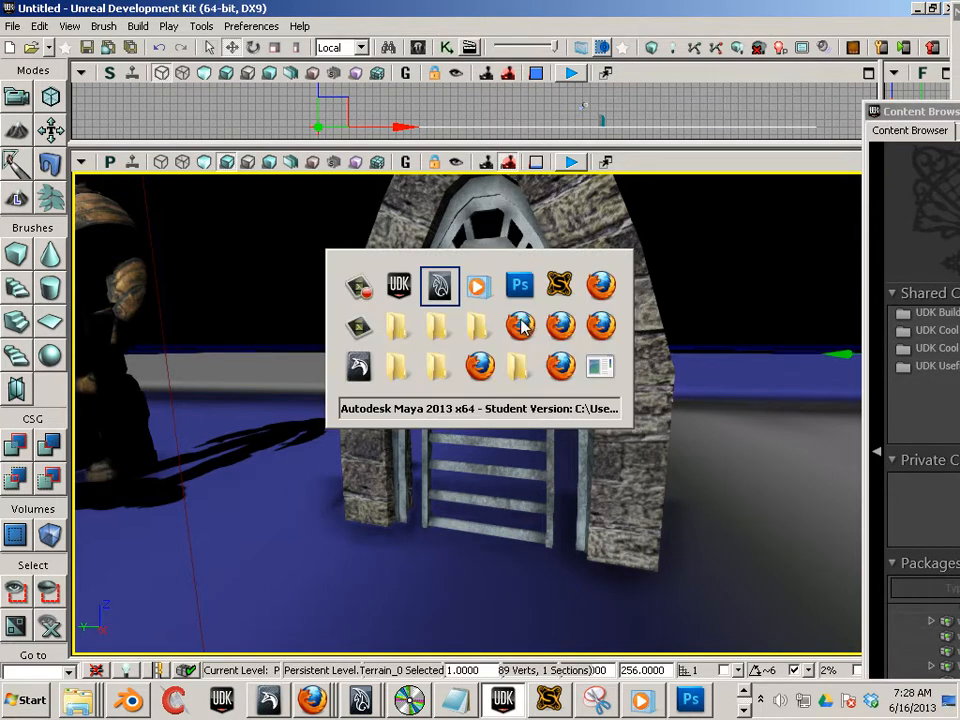
pyautogui.press('f')
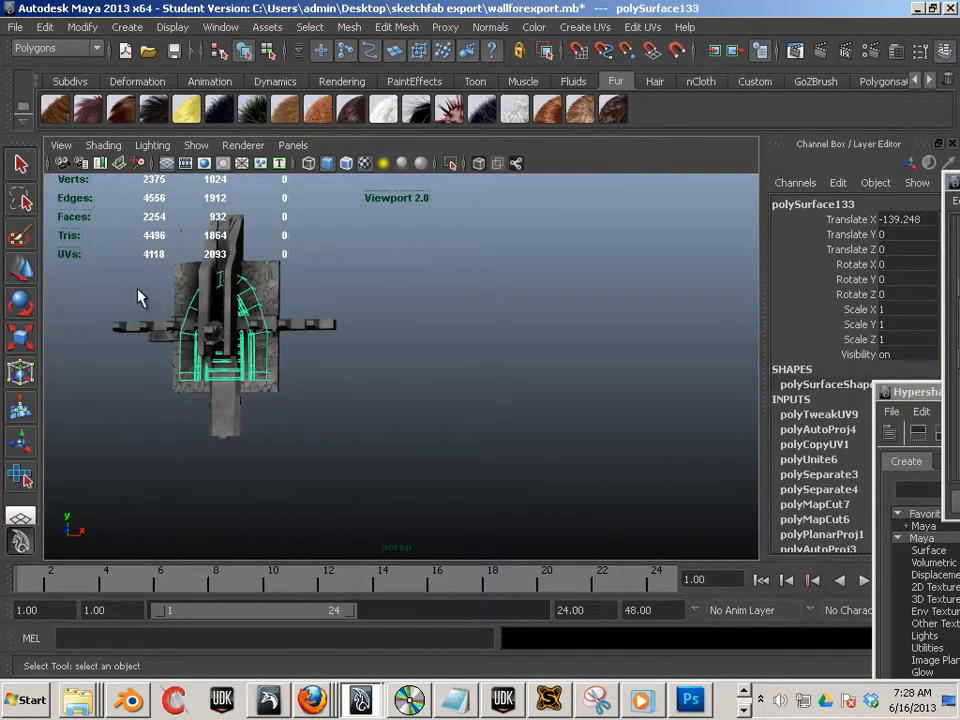
pyautogui.press('w')
pyautogui.moveTo(287, 332); pyautogui.dragTo(574, 369)
pyautogui.keyDown('alt'); pyautogui.moveTo(639, 360); pyautogui.dragTo(509, 355, button='middle'); pyautogui.keyUp('alt')
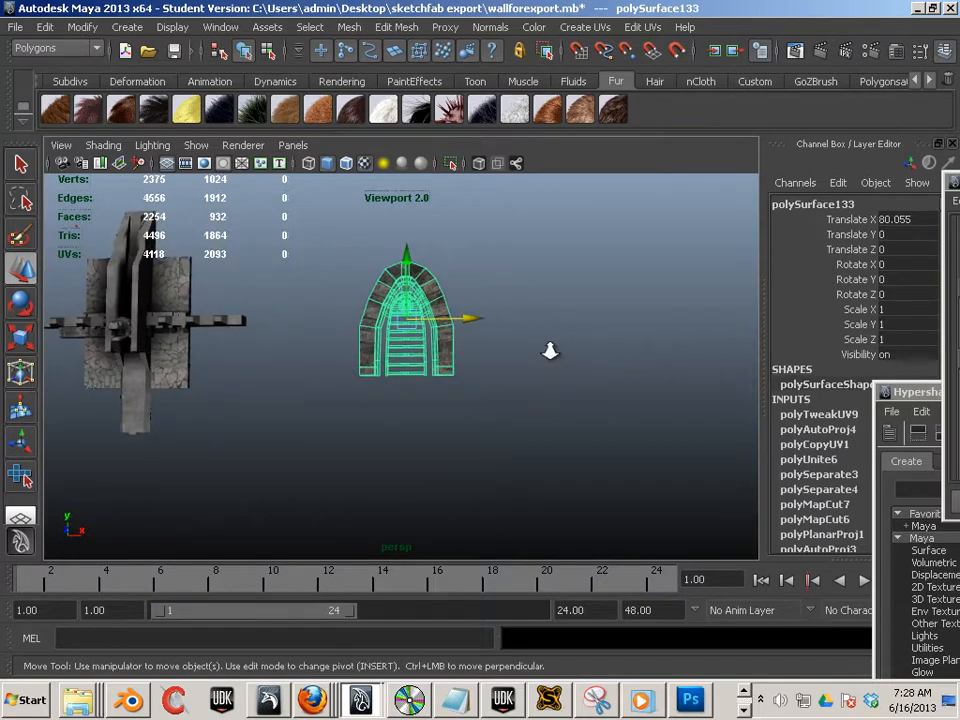
pyautogui.scroll(6, 553, 345)
pyautogui.scroll(-3, 580, 299)
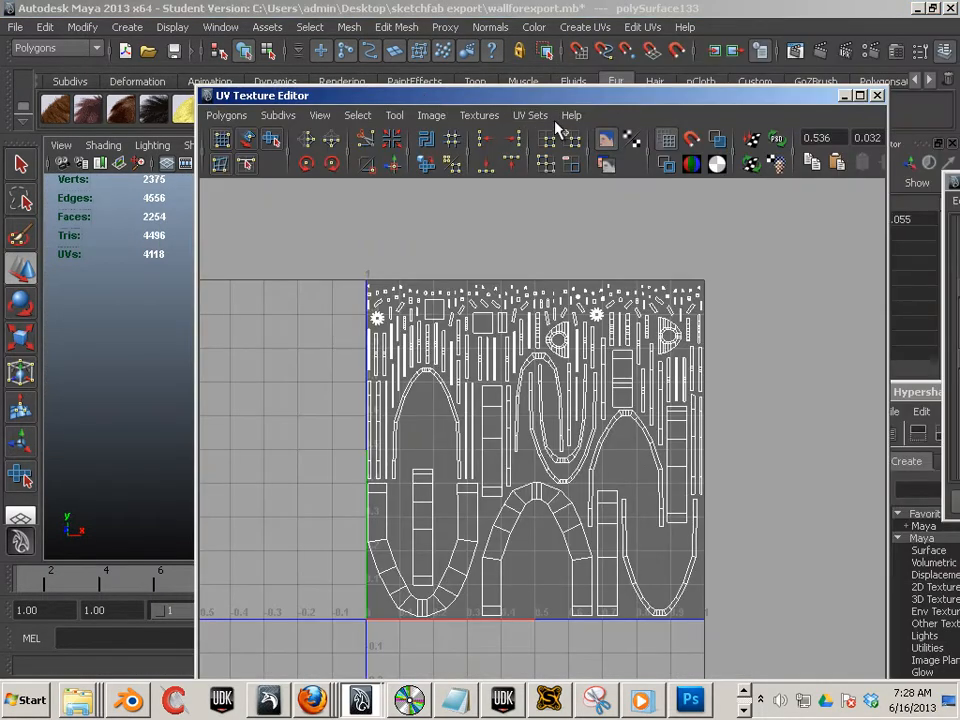
# Step: Compare the gate's two UV sets in the UV Texture Editor, finish on the textured set and close the editor
pyautogui.click(530, 115)
pyautogui.click(538, 130)
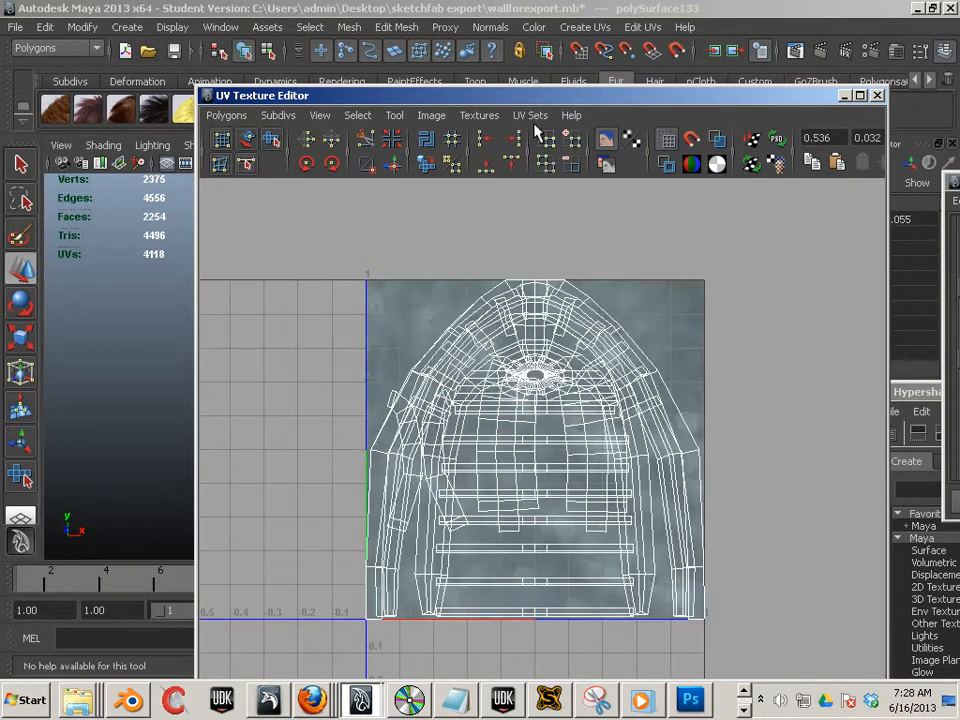
pyautogui.click(530, 115)
pyautogui.click(537, 158)
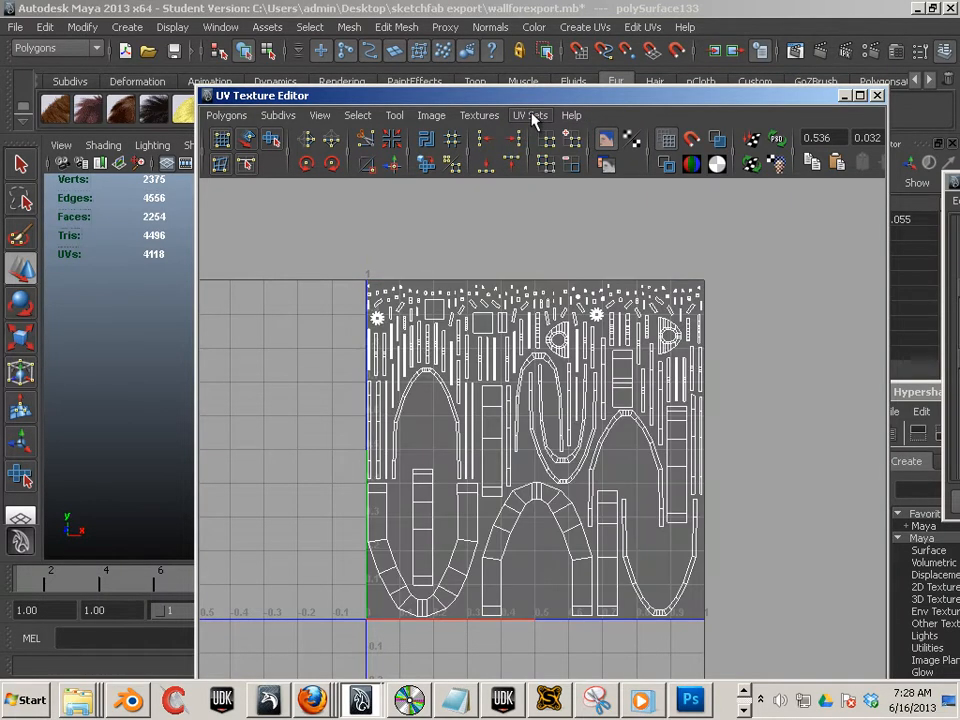
pyautogui.click(531, 115)
pyautogui.click(533, 133)
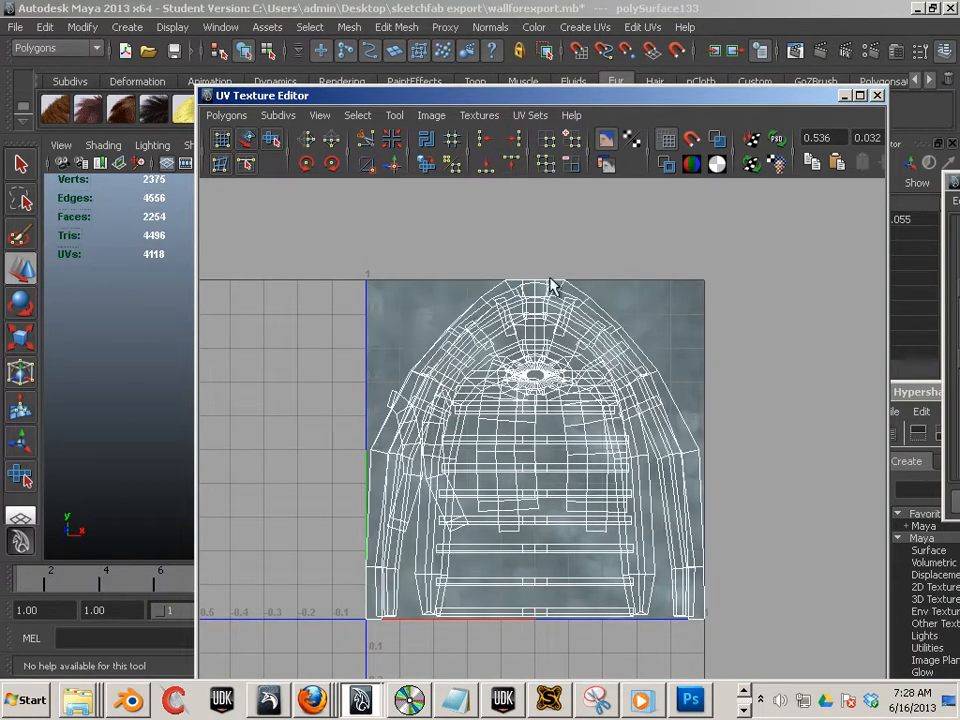
pyautogui.click(530, 115)
pyautogui.click(538, 153)
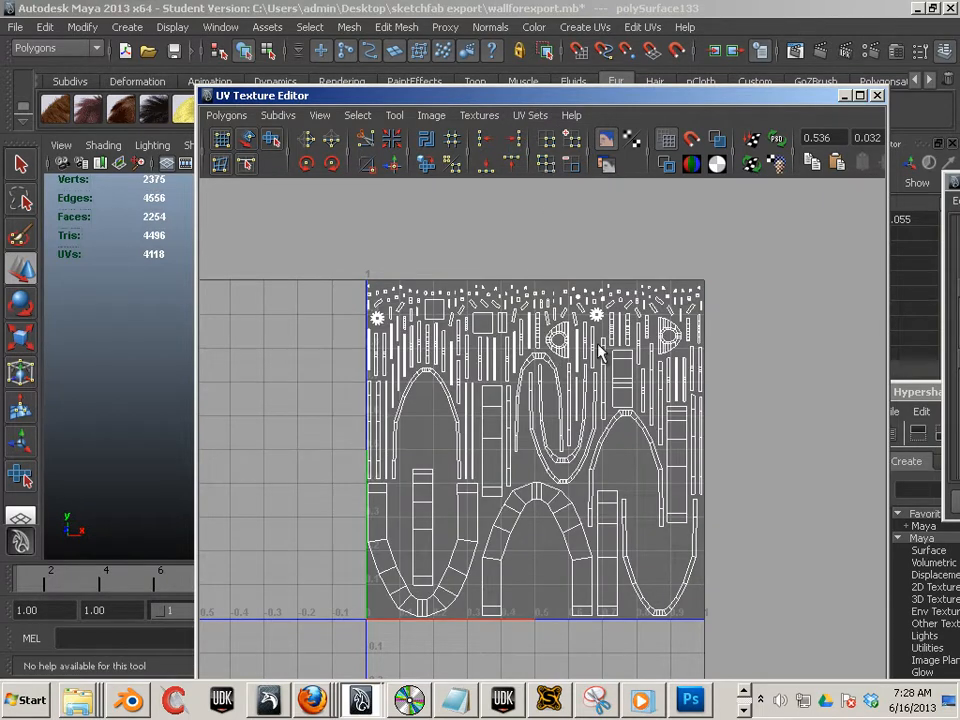
pyautogui.click(530, 115)
pyautogui.click(541, 134)
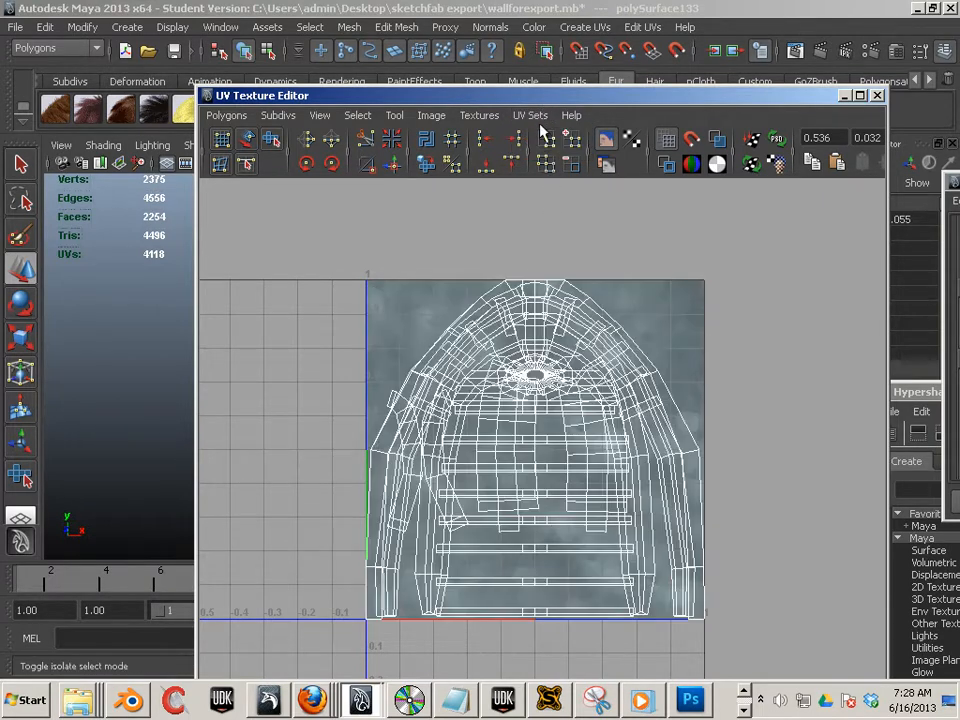
pyautogui.moveTo(511, 96); pyautogui.dragTo(429, 49)
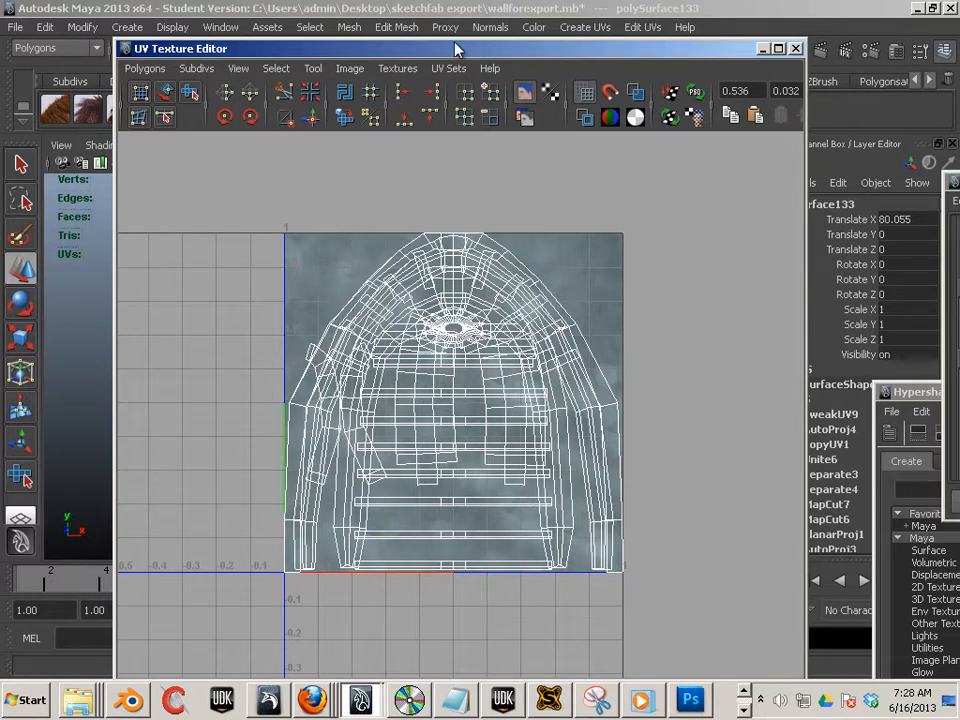
pyautogui.moveTo(576, 60); pyautogui.dragTo(704, 57)
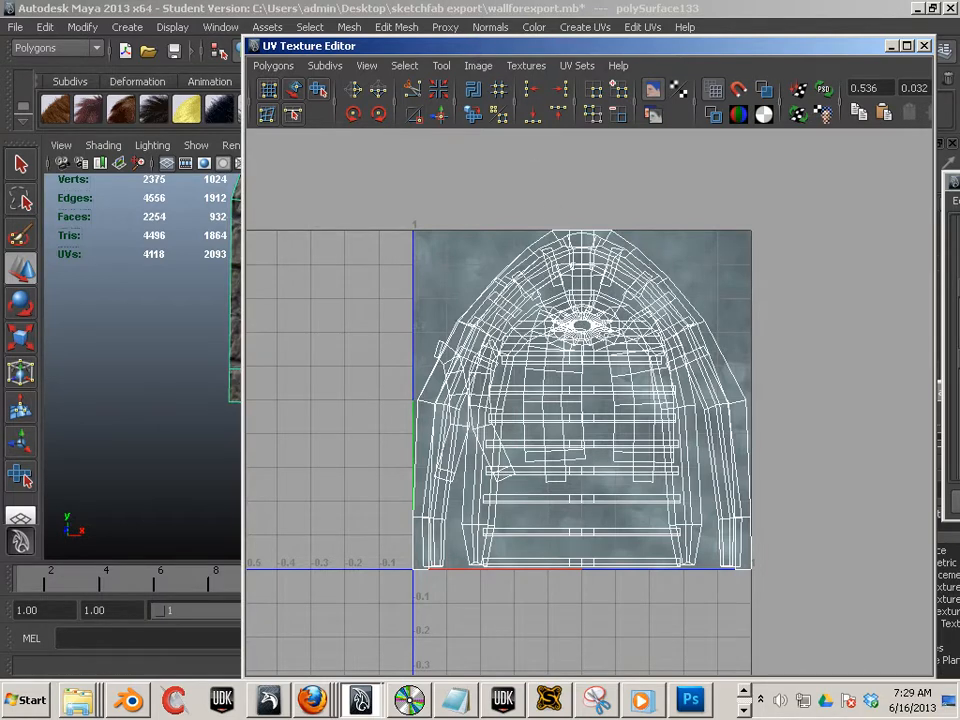
pyautogui.moveTo(278, 45); pyautogui.dragTo(113, 61)
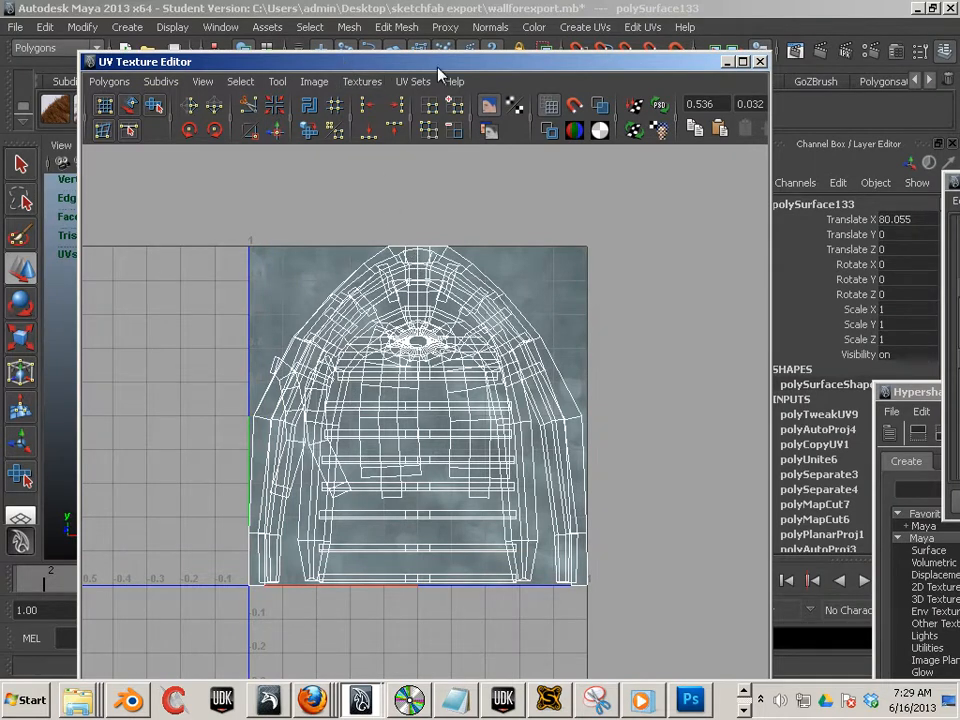
pyautogui.click(760, 62)
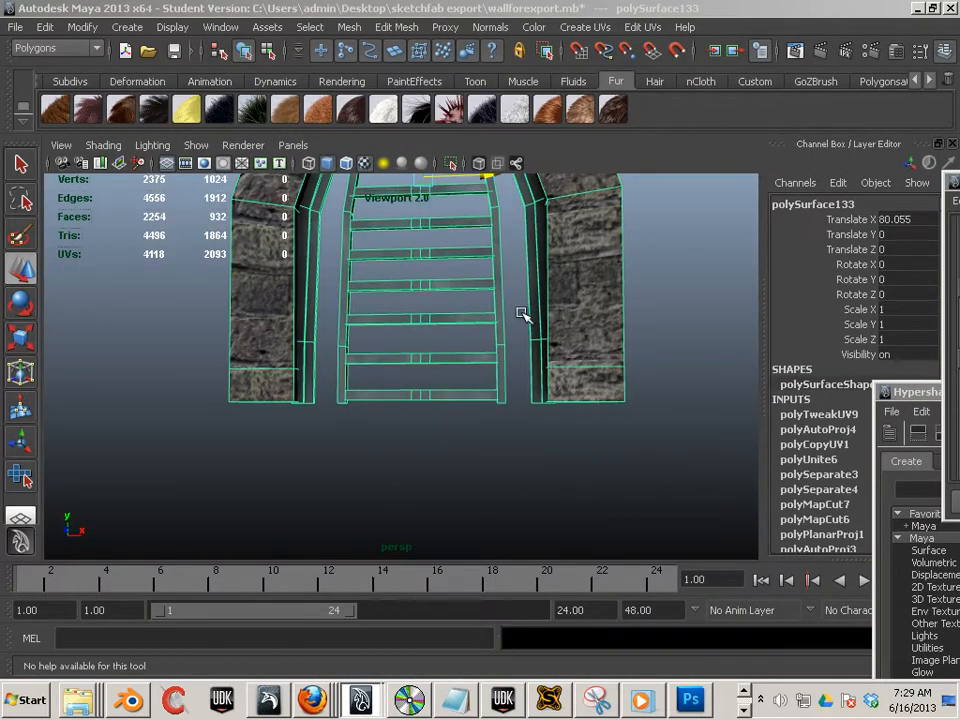
# Step: Separate the combined gate mesh into individual objects, working in the front view
pyautogui.press('space')
pyautogui.press('space')
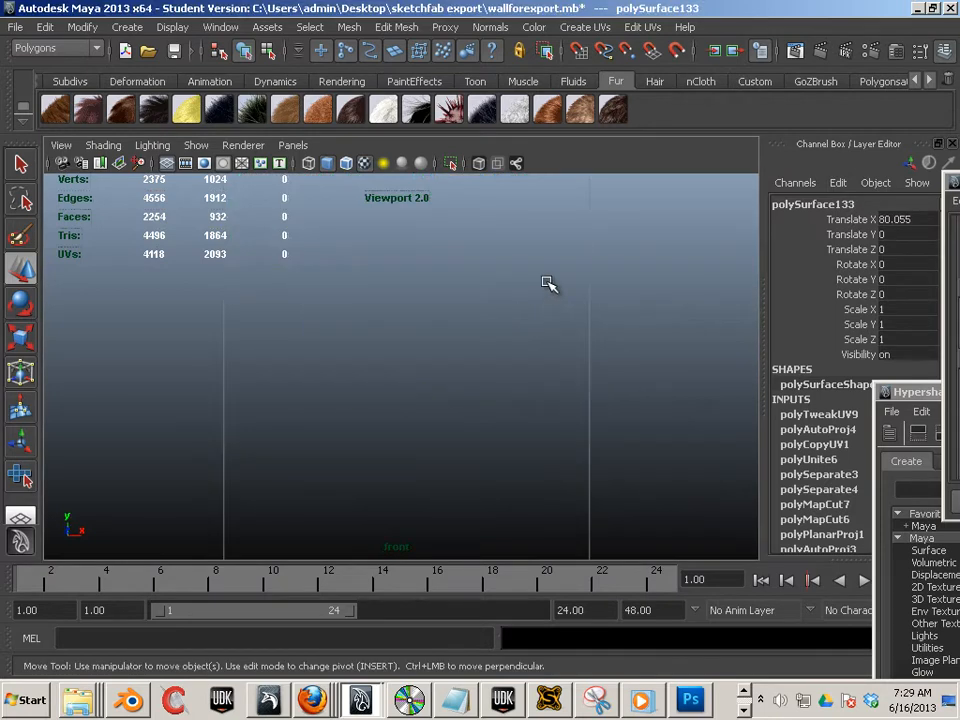
pyautogui.press('f')
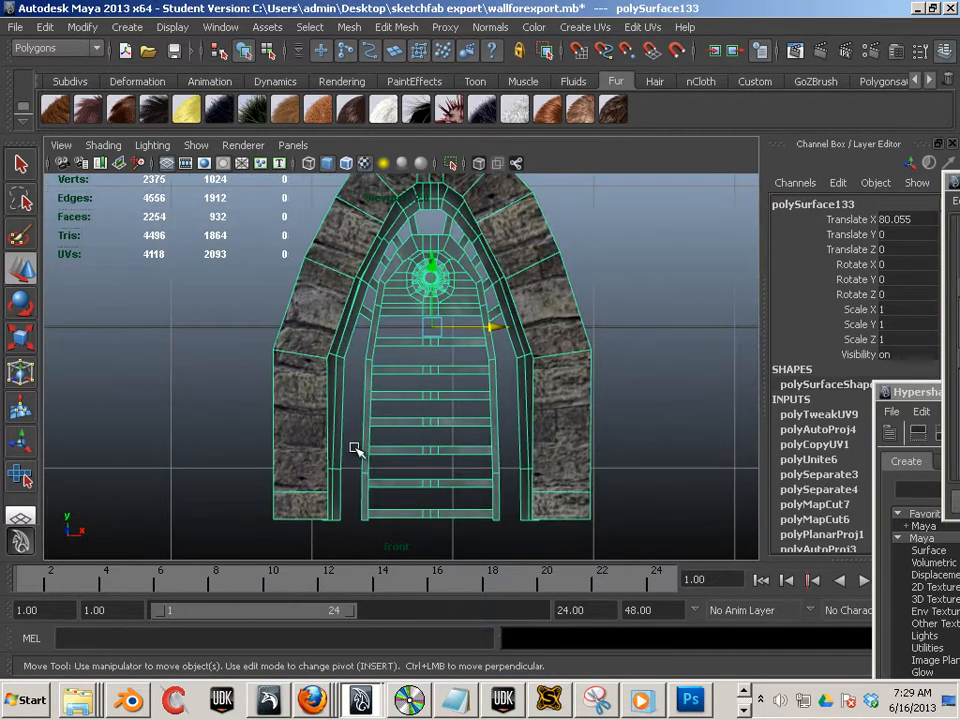
pyautogui.click(349, 27)
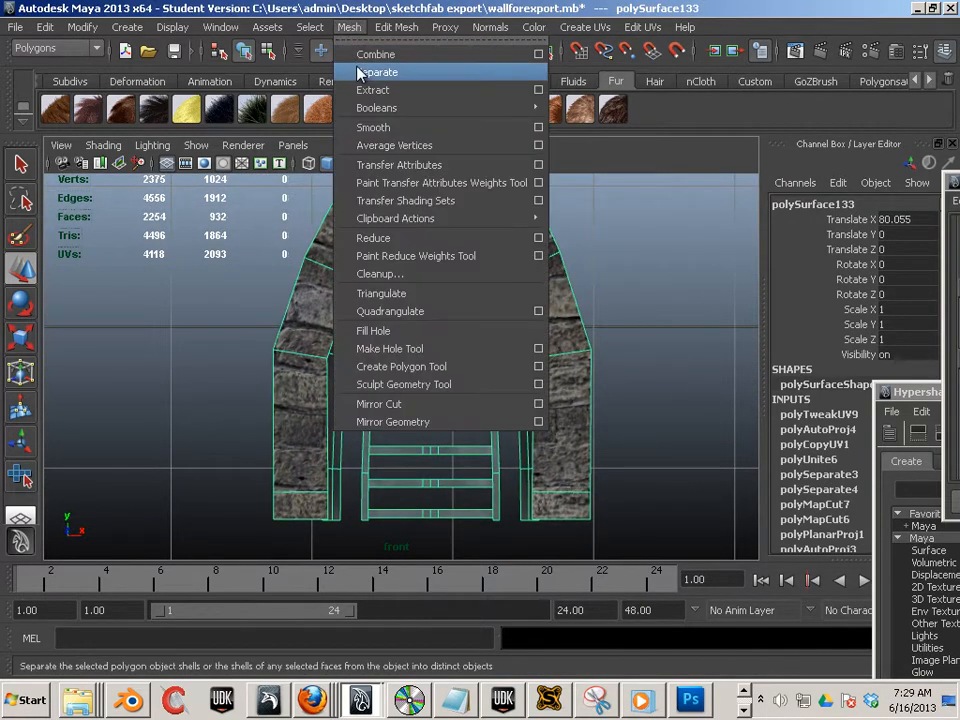
pyautogui.click(368, 72)
pyautogui.click(557, 343)
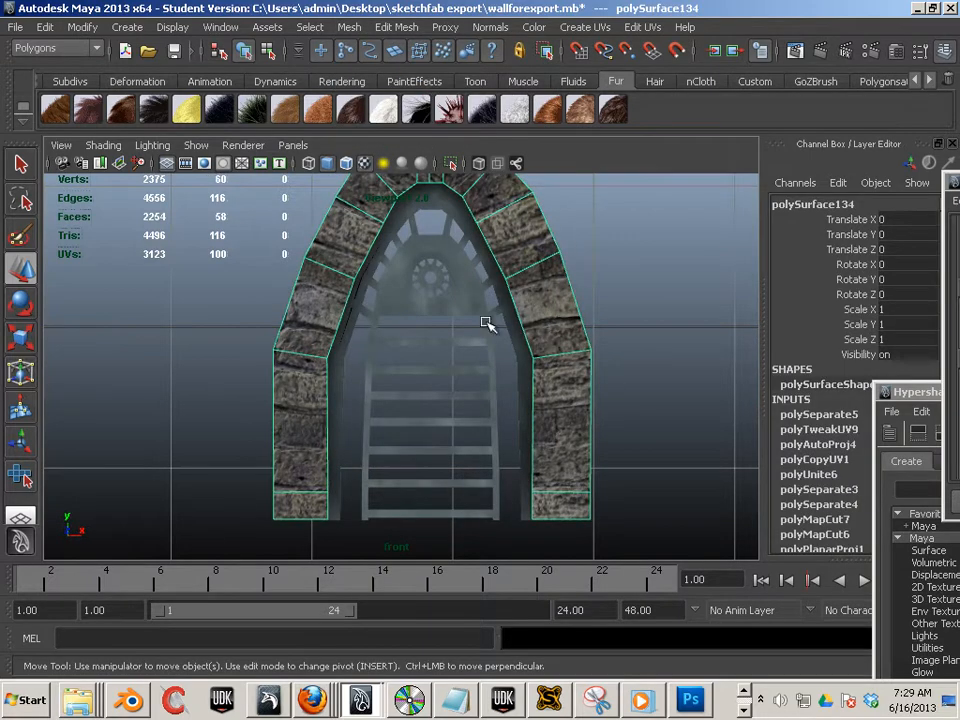
pyautogui.scroll(-3, 484, 310)
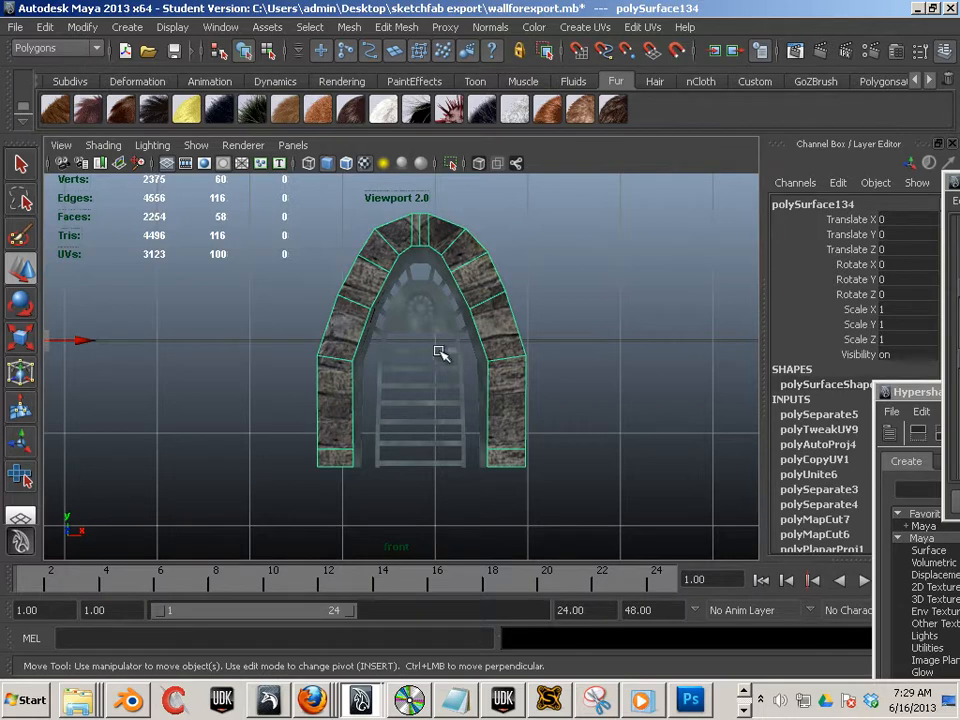
# Step: Apply planar mapping to all the metal gate parts inside the stone arch and check their UV layout
pyautogui.moveTo(338, 250); pyautogui.dragTo(476, 467)
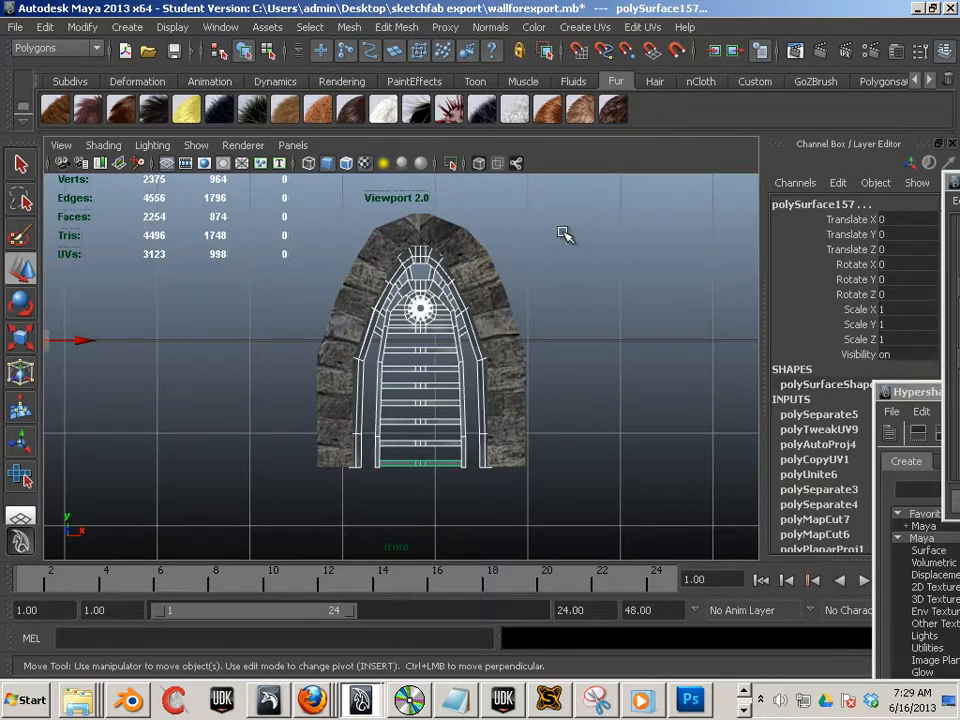
pyautogui.keyDown('alt'); pyautogui.moveTo(564, 231); pyautogui.dragTo(528, 196, button='middle'); pyautogui.keyUp('alt')
pyautogui.scroll(4, 490, 215)
pyautogui.keyDown('alt'); pyautogui.moveTo(448, 274); pyautogui.dragTo(446, 307, button='middle'); pyautogui.keyUp('alt')
pyautogui.click(585, 27)
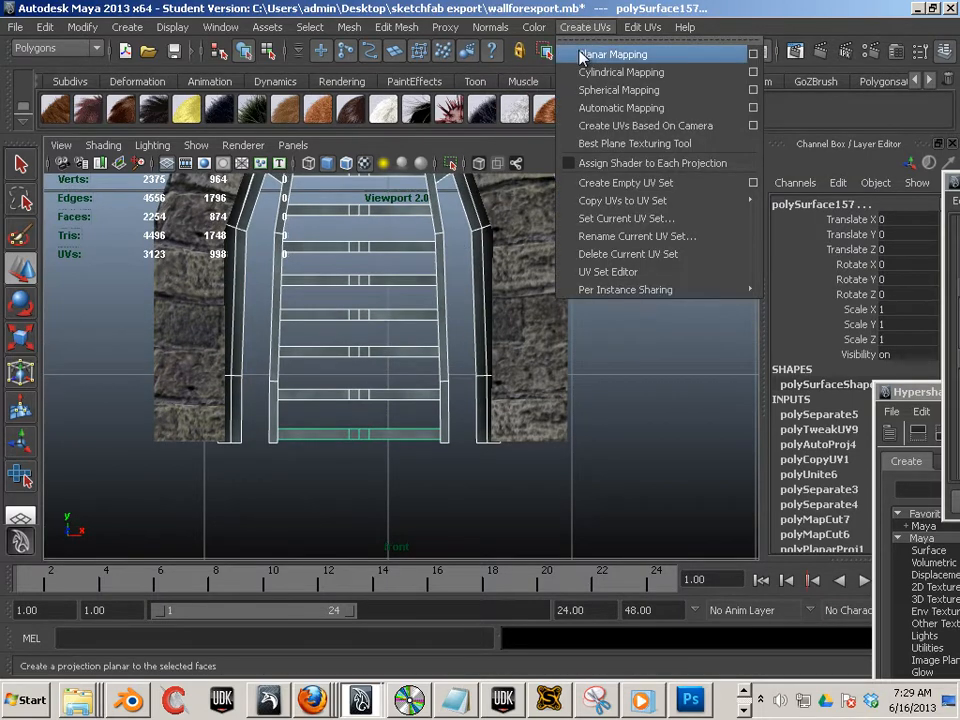
pyautogui.click(583, 55)
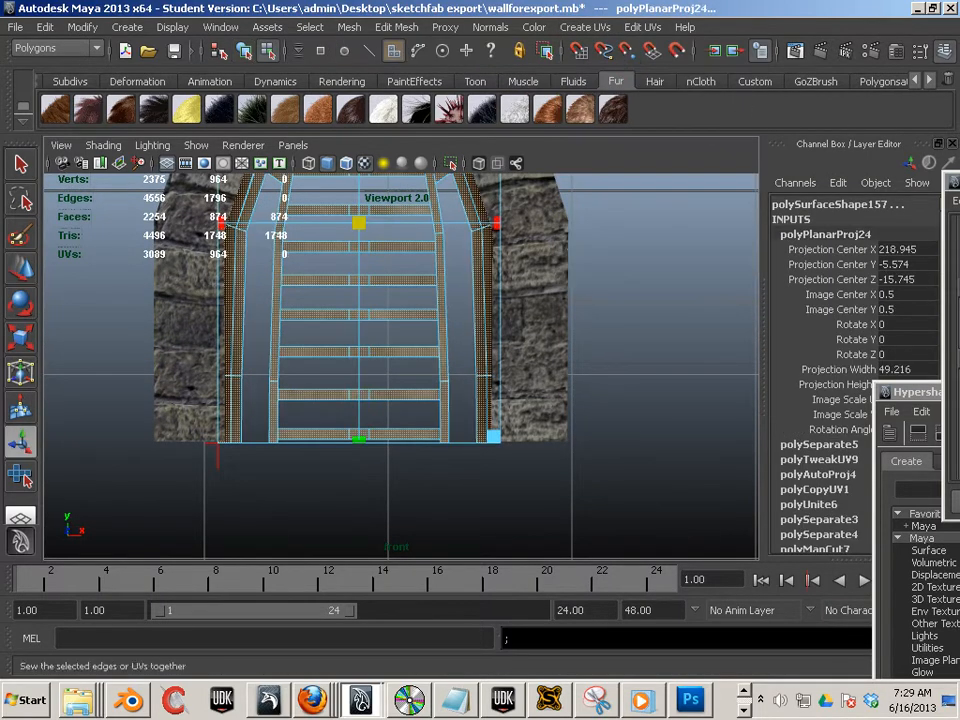
pyautogui.moveTo(958, 33); pyautogui.dragTo(355, 33)
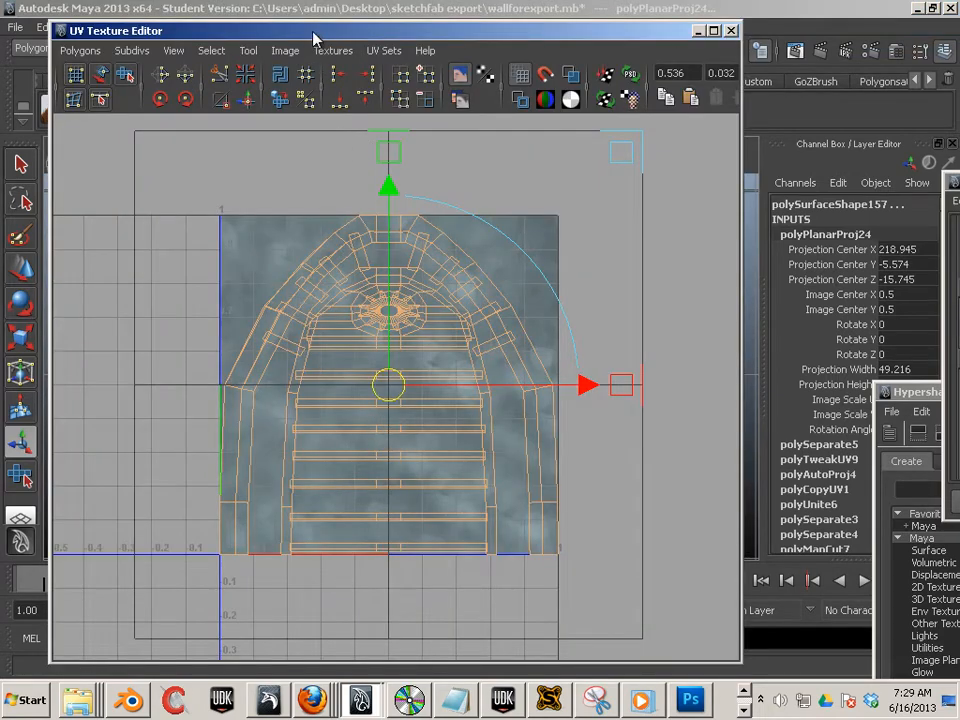
pyautogui.moveTo(367, 34); pyautogui.dragTo(958, 130)
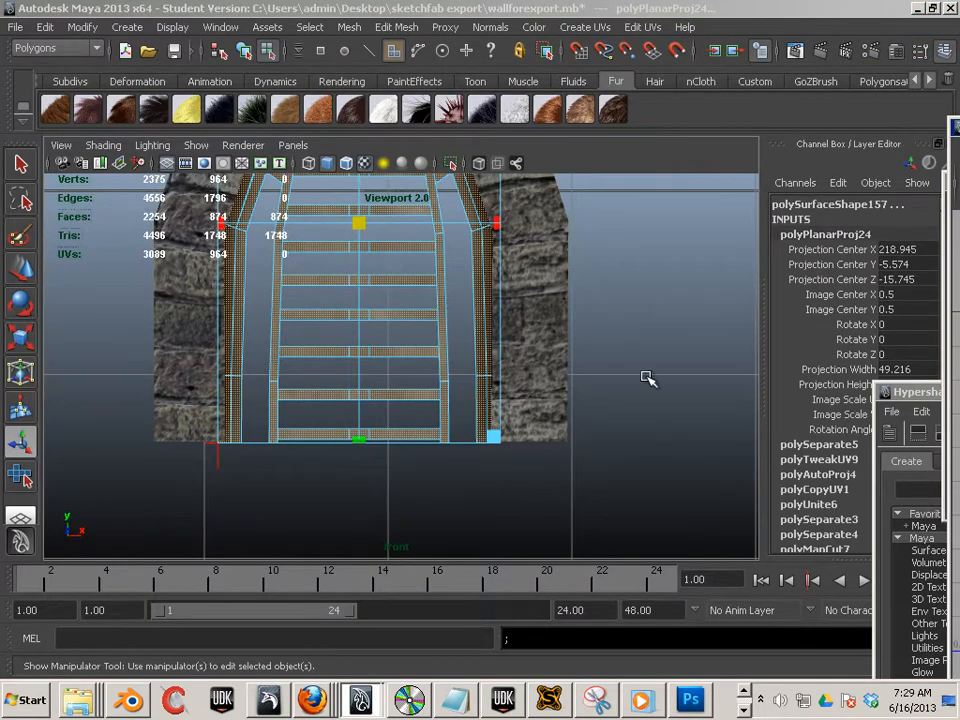
# Step: Delete the seven horizontal gate rungs above the lowest one in object mode, working in the perspective view
pyautogui.press('space')
pyautogui.press('space')
pyautogui.click(610, 461)
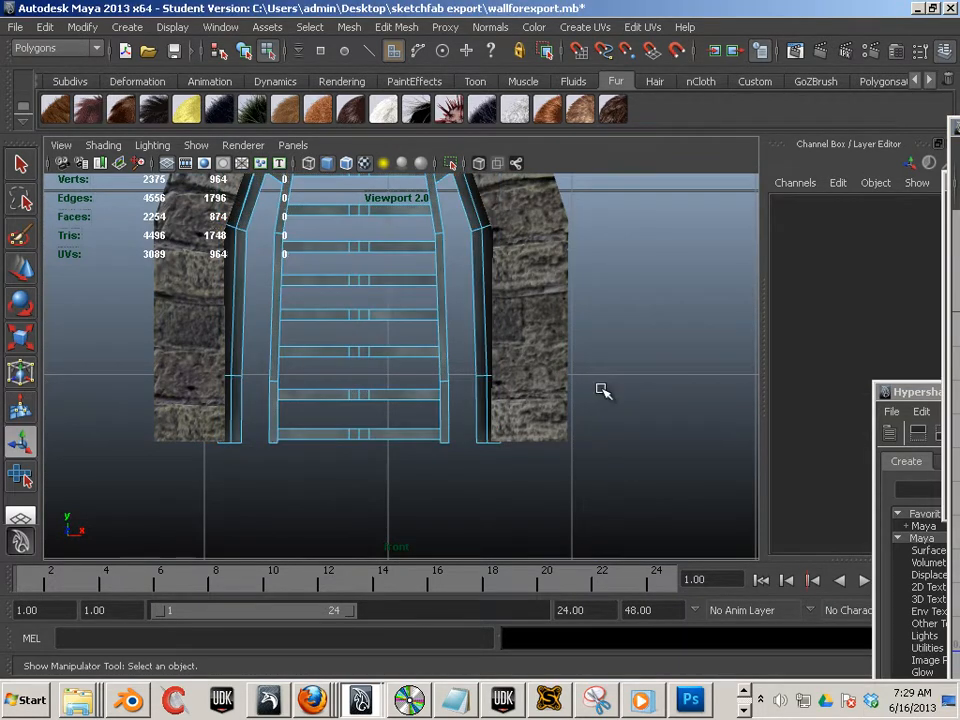
pyautogui.press('space')
pyautogui.press('space')
pyautogui.keyDown('alt'); pyautogui.moveTo(448, 349); pyautogui.dragTo(310, 450, button='middle'); pyautogui.keyUp('alt')
pyautogui.keyDown('alt'); pyautogui.moveTo(465, 431); pyautogui.dragTo(501, 334); pyautogui.keyUp('alt')
pyautogui.keyDown('alt'); pyautogui.moveTo(501, 334); pyautogui.dragTo(231, 529, button='middle'); pyautogui.keyUp('alt')
pyautogui.keyDown('alt'); pyautogui.moveTo(231, 529); pyautogui.dragTo(338, 460, button='right'); pyautogui.keyUp('alt')
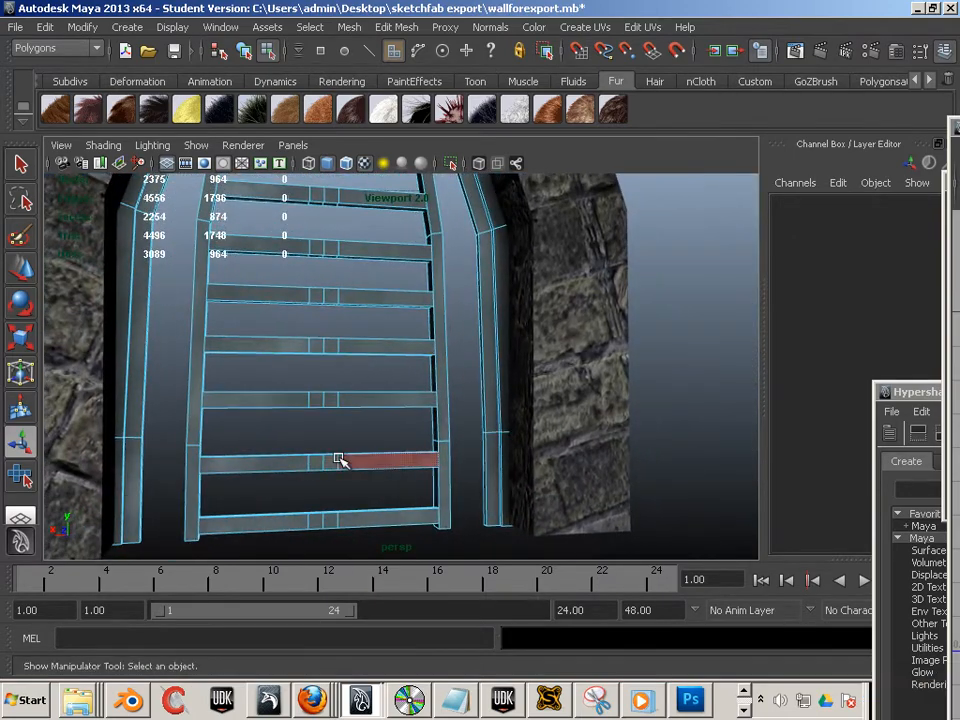
pyautogui.press('F8')
pyautogui.click(401, 464)
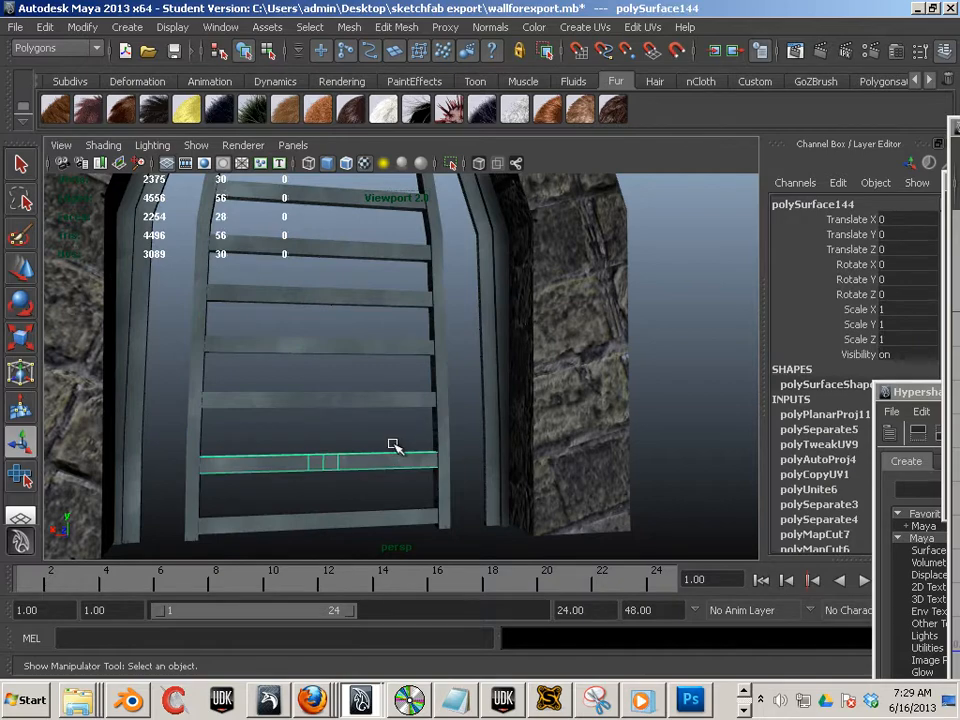
pyautogui.press('Delete')
pyautogui.click(371, 399)
pyautogui.press('Delete')
pyautogui.click(381, 347)
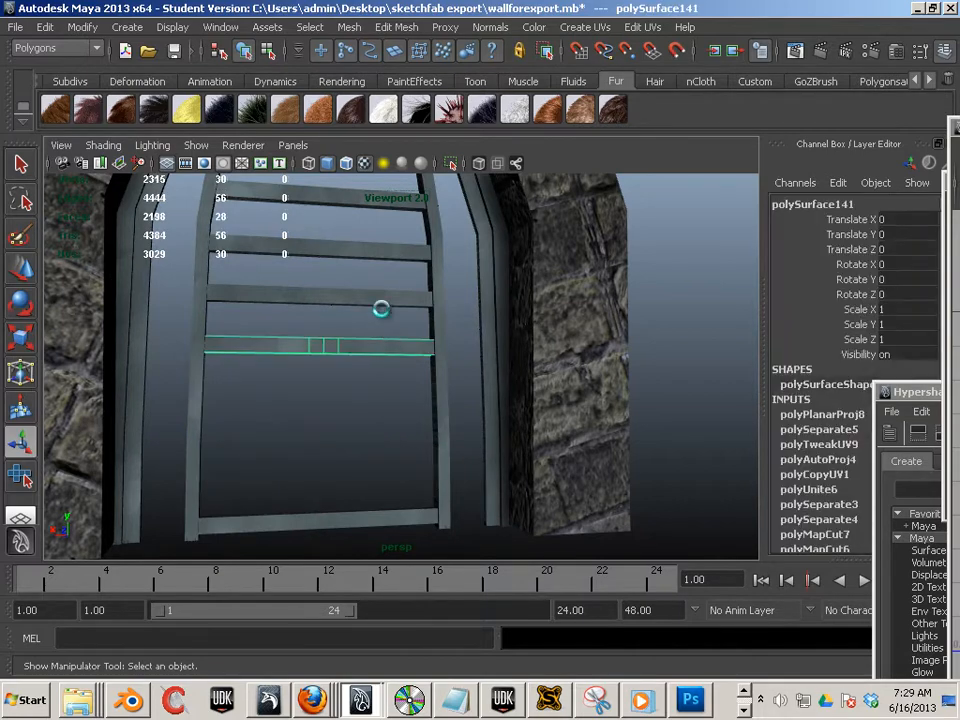
pyautogui.press('Delete')
pyautogui.click(384, 297)
pyautogui.press('Delete')
pyautogui.scroll(-3, 382, 262)
pyautogui.click(369, 275)
pyautogui.press('Delete')
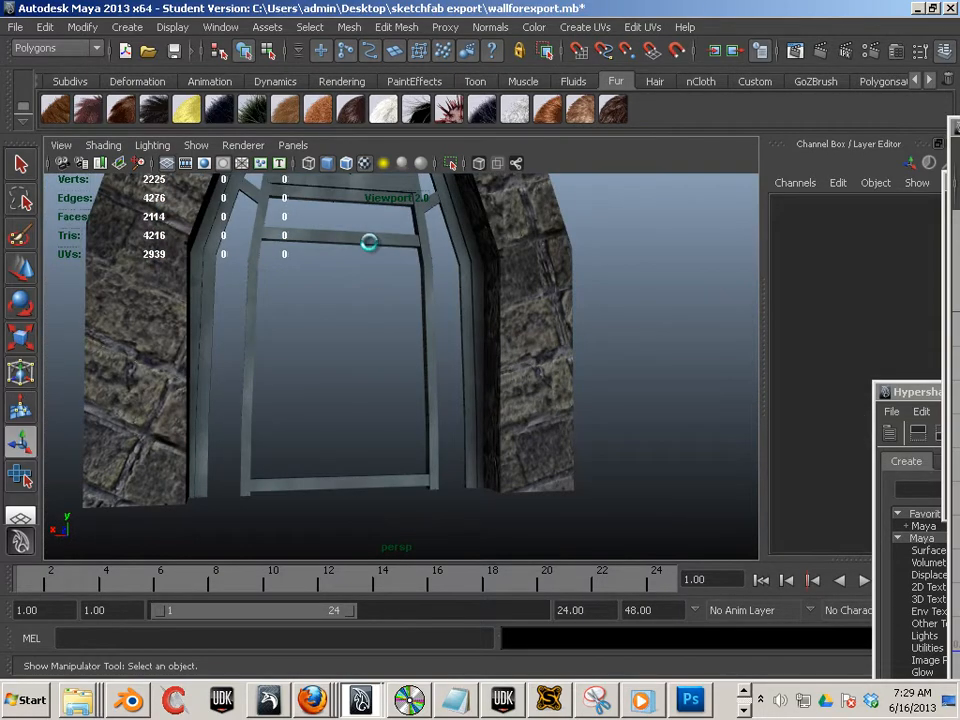
pyautogui.click(368, 240)
pyautogui.press('Delete')
pyautogui.click(352, 199)
pyautogui.press('Delete')
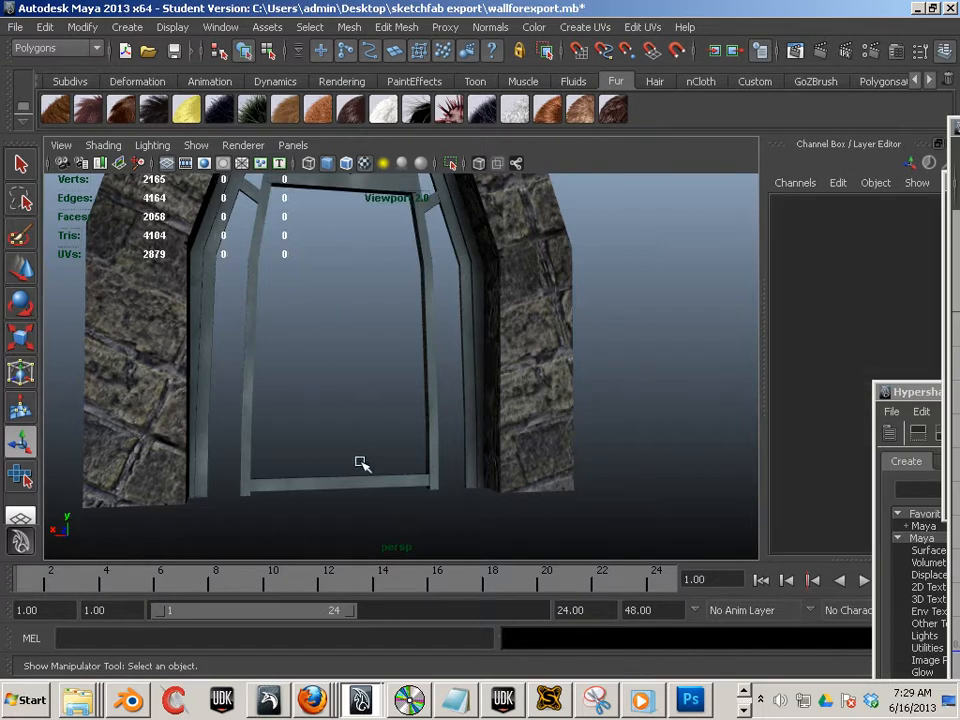
# Step: Select the remaining bottom rung and place the UV Texture Editor beside the viewport
pyautogui.keyDown('alt'); pyautogui.moveTo(344, 463); pyautogui.dragTo(339, 418); pyautogui.keyUp('alt')
pyautogui.click(339, 414)
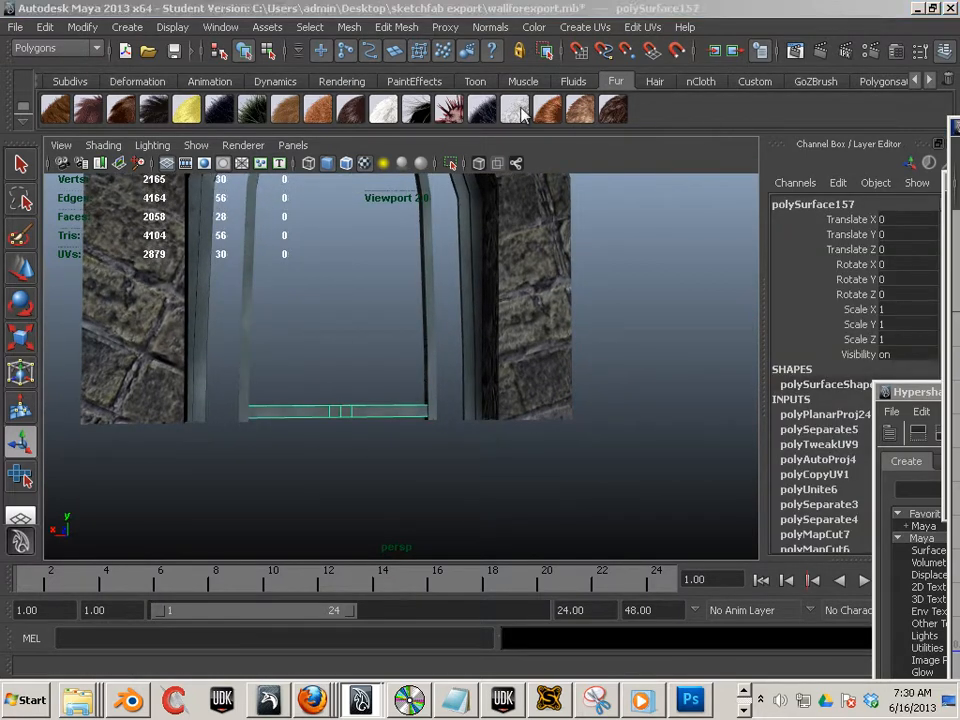
pyautogui.moveTo(957, 127); pyautogui.dragTo(476, 65)
pyautogui.scroll(2, 476, 528)
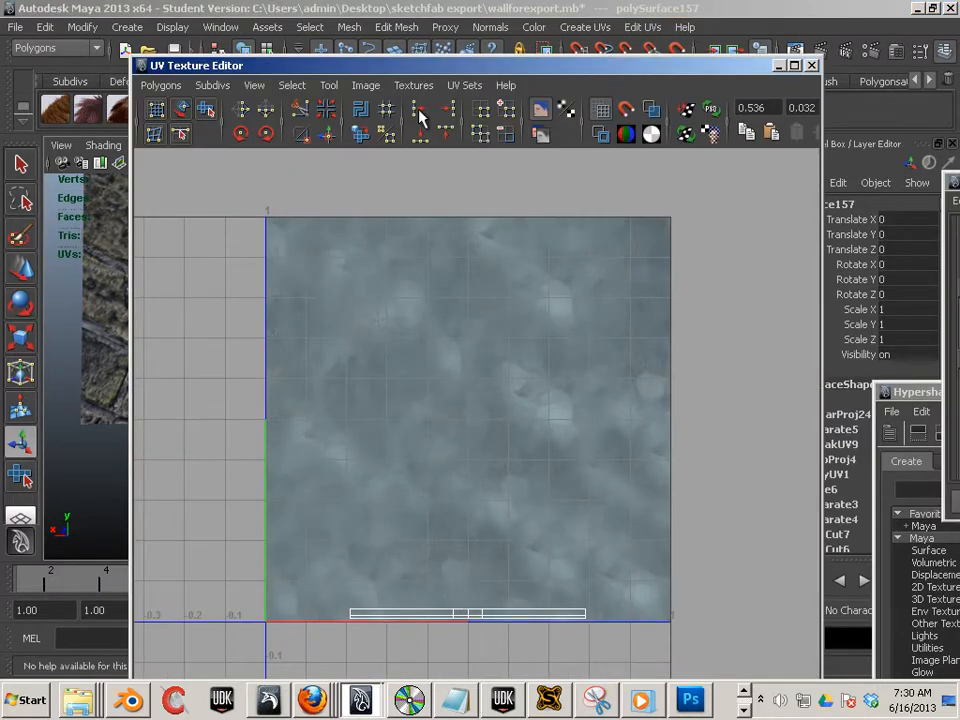
pyautogui.moveTo(386, 67); pyautogui.dragTo(813, 70)
# Step: Show the scene in wireframe and select three connected edges of the end cap at one end of the bottom rung
pyautogui.keyDown('alt'); pyautogui.moveTo(320, 470); pyautogui.dragTo(383, 415); pyautogui.keyUp('alt')
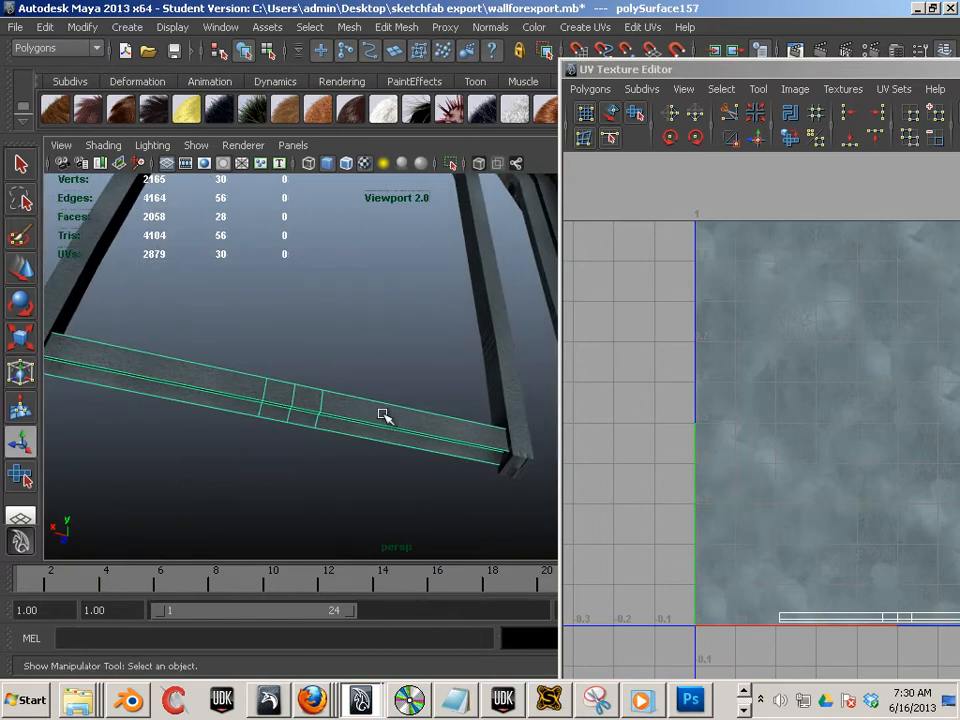
pyautogui.press('4')
pyautogui.keyDown('alt'); pyautogui.moveTo(480, 484); pyautogui.dragTo(349, 521); pyautogui.keyUp('alt')
pyautogui.keyDown('alt'); pyautogui.moveTo(349, 521); pyautogui.dragTo(287, 486, button='middle'); pyautogui.keyUp('alt')
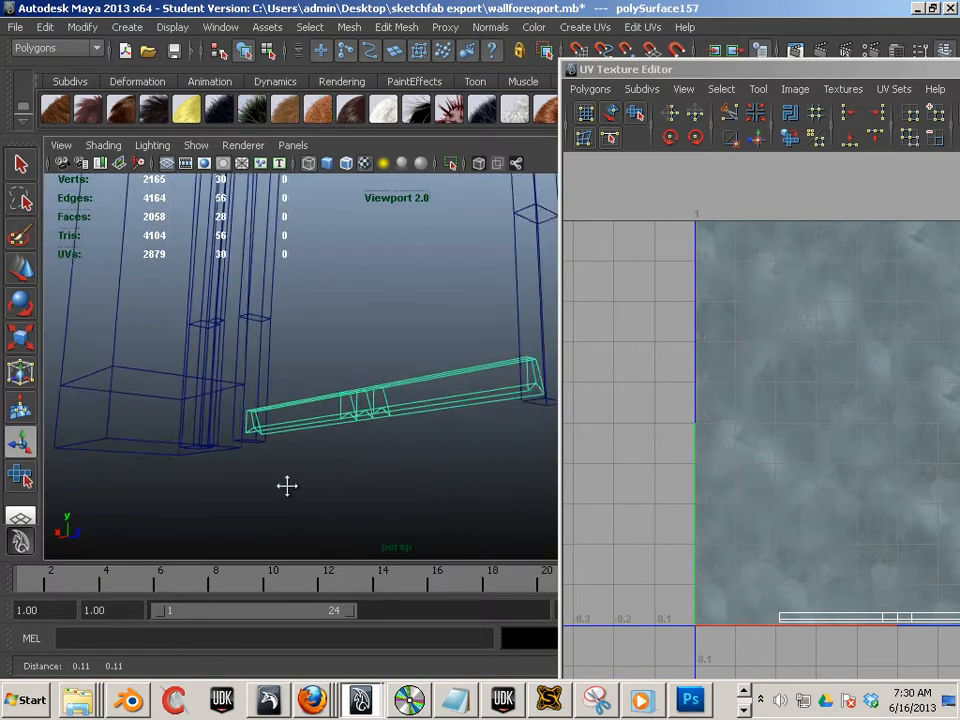
pyautogui.keyDown('alt'); pyautogui.moveTo(287, 486); pyautogui.dragTo(518, 415, button='right'); pyautogui.keyUp('alt')
pyautogui.moveTo(464, 350); pyautogui.dragTo(467, 321, button='right')
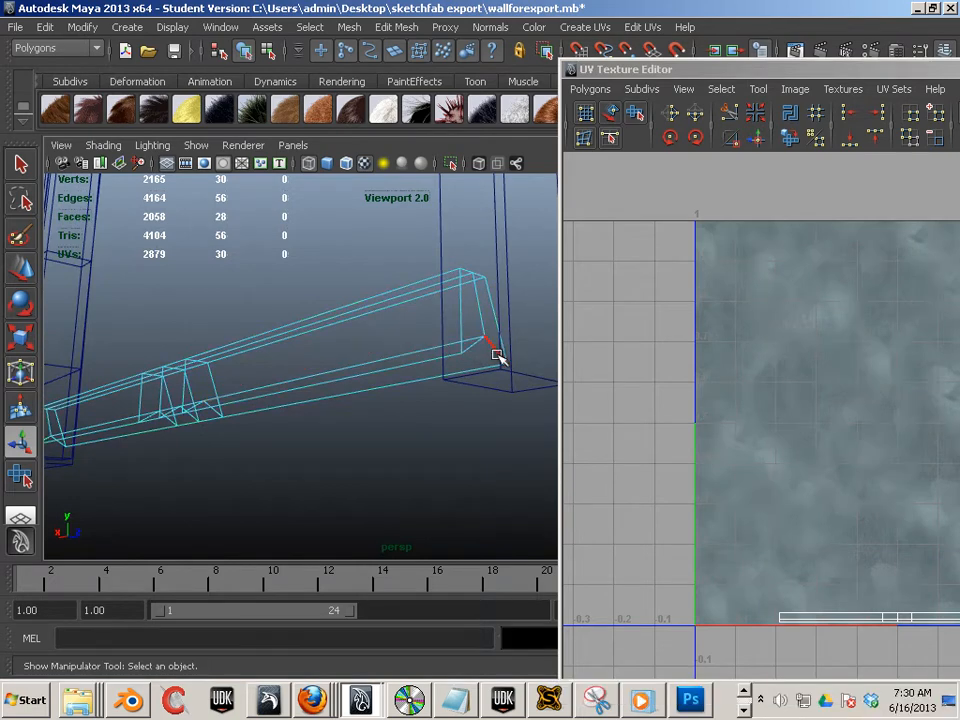
pyautogui.click(497, 355)
pyautogui.keyDown('shift'); pyautogui.click(459, 315); pyautogui.keyUp('shift')
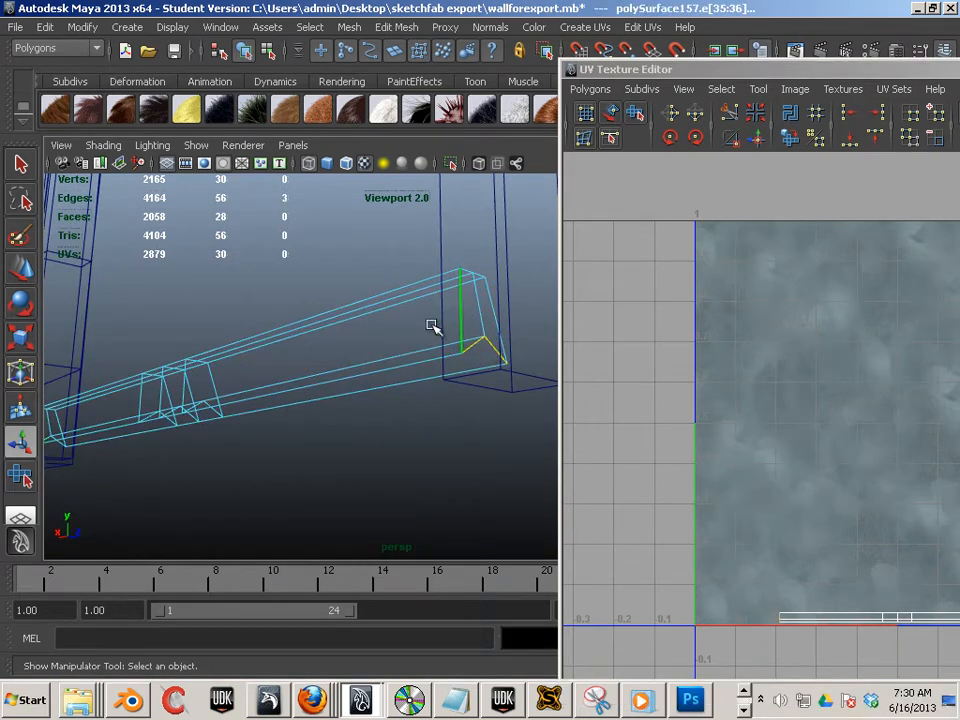
# Step: Add the matching three end-cap edges at the rung's opposite end and cut the UVs along all the selected edges
pyautogui.keyDown('alt'); pyautogui.moveTo(225, 426); pyautogui.dragTo(268, 415, button='middle'); pyautogui.keyUp('alt')
pyautogui.scroll(4, 209, 442)
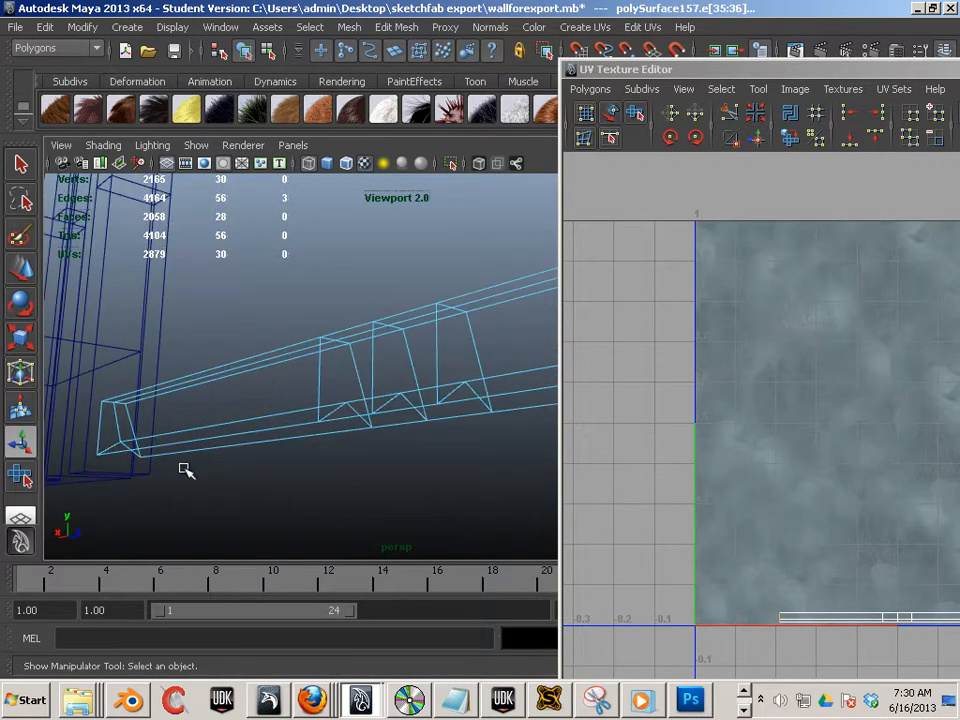
pyautogui.keyDown('alt'); pyautogui.moveTo(186, 469); pyautogui.dragTo(540, 337, button='middle'); pyautogui.keyUp('alt')
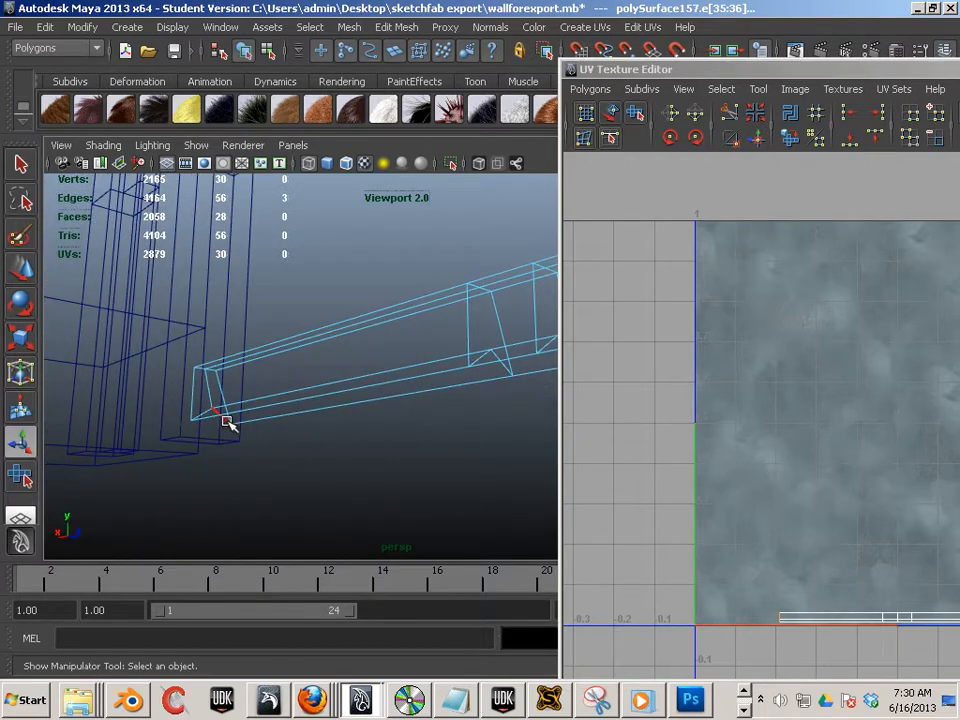
pyautogui.keyDown('shift'); pyautogui.click(197, 398); pyautogui.keyUp('shift')
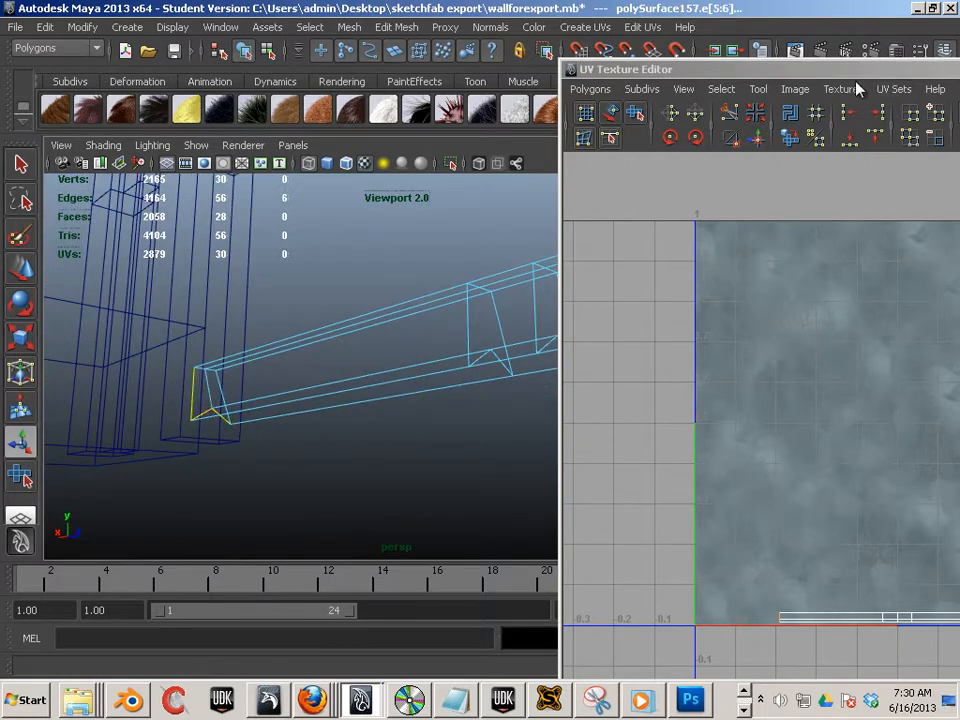
pyautogui.click(730, 115)
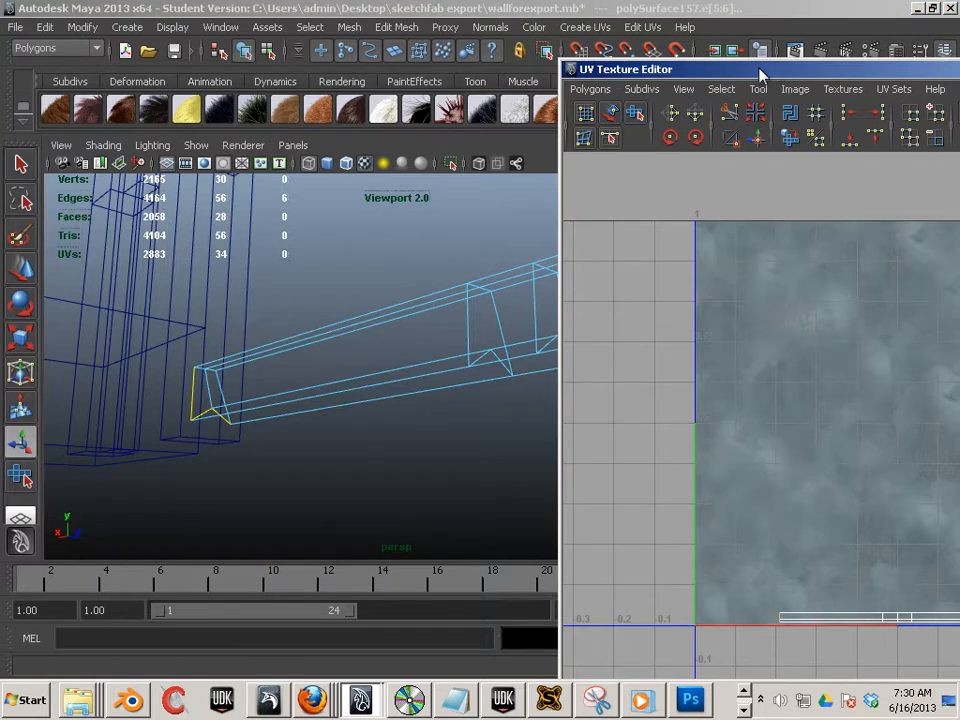
# Step: Select the full lengthwise edge loop along the rung's lower edge and cut the UVs along it
pyautogui.moveTo(760, 75); pyautogui.dragTo(854, 102)
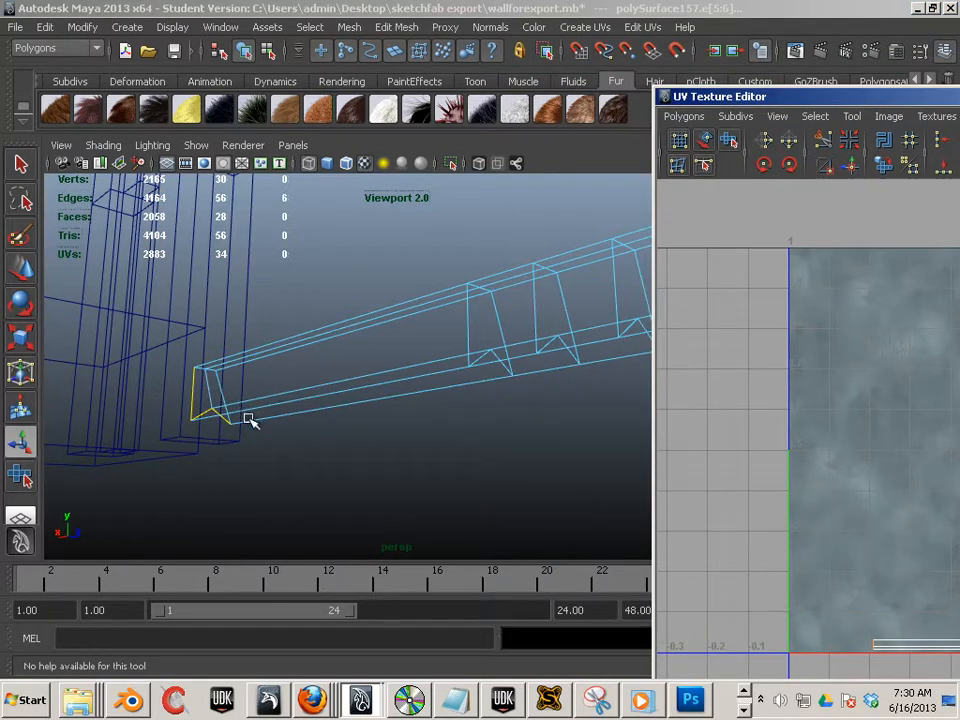
pyautogui.keyDown('alt'); pyautogui.moveTo(364, 437); pyautogui.dragTo(176, 413, button='middle'); pyautogui.keyUp('alt')
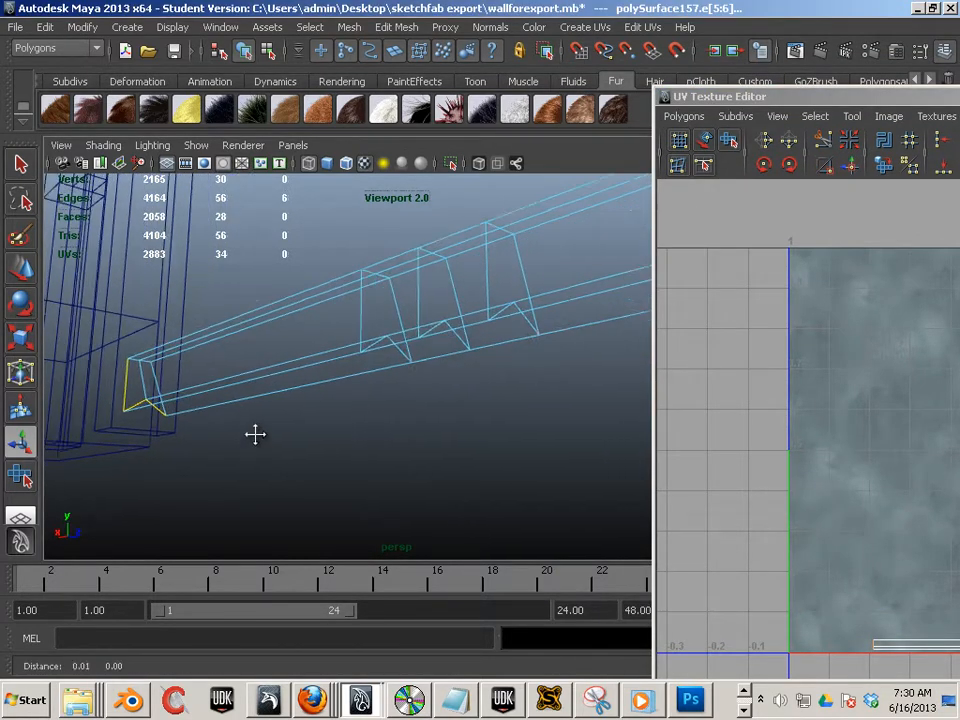
pyautogui.keyDown('alt'); pyautogui.moveTo(255, 433); pyautogui.dragTo(214, 426, button='middle'); pyautogui.keyUp('alt')
pyautogui.keyDown('alt'); pyautogui.moveTo(204, 446); pyautogui.dragTo(206, 407); pyautogui.keyUp('alt')
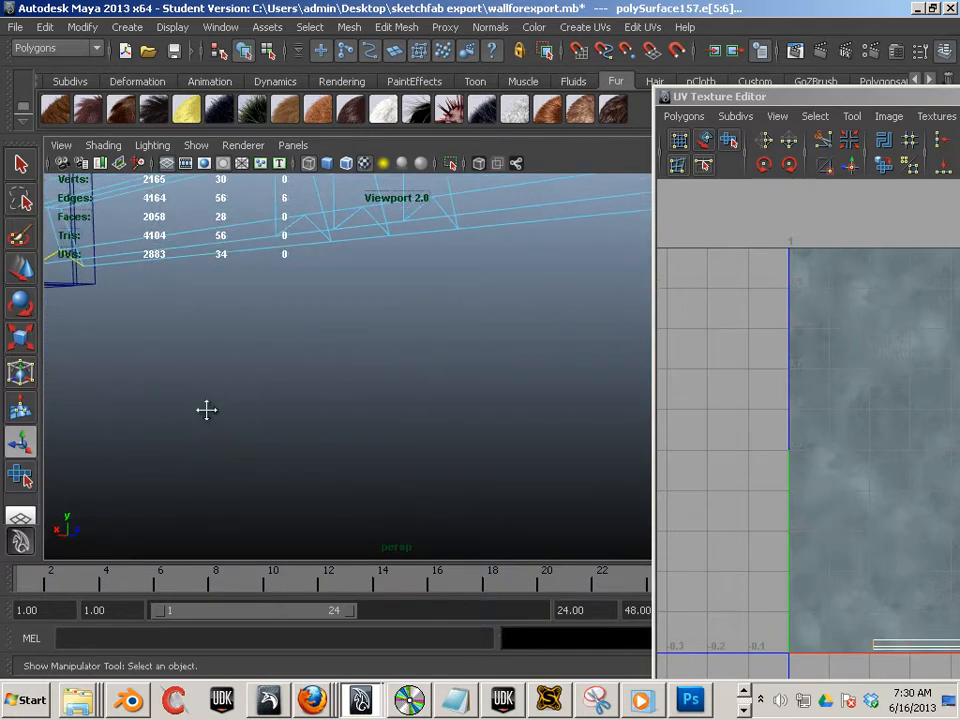
pyautogui.keyDown('alt'); pyautogui.moveTo(206, 407); pyautogui.dragTo(376, 457, button='middle'); pyautogui.keyUp('alt')
pyautogui.keyDown('alt'); pyautogui.moveTo(376, 457); pyautogui.dragTo(349, 362); pyautogui.keyUp('alt')
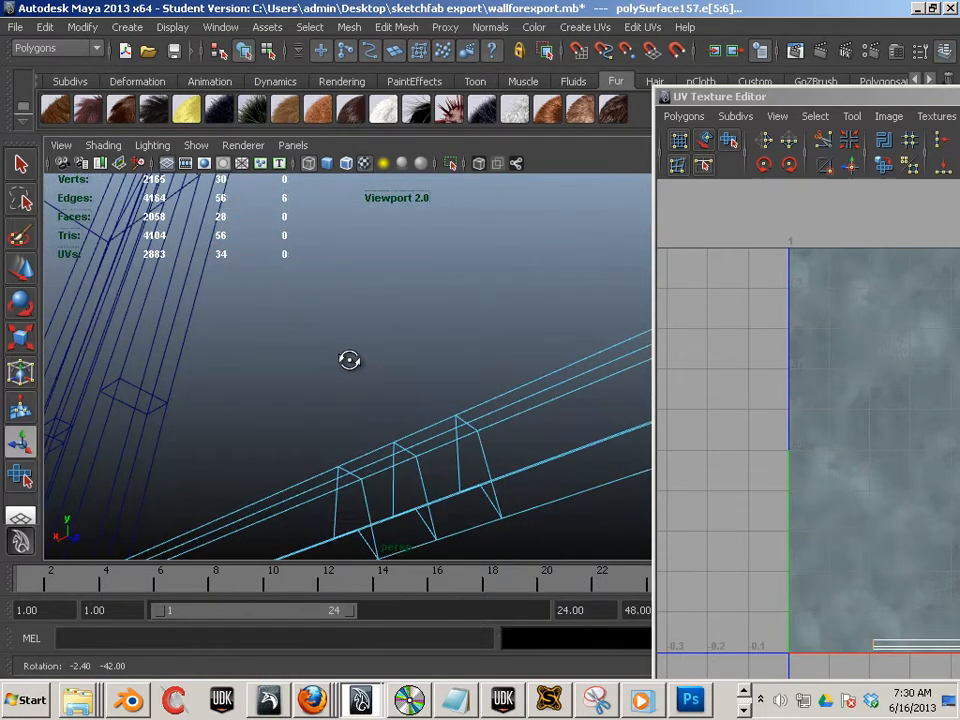
pyautogui.keyDown('alt'); pyautogui.moveTo(349, 362); pyautogui.dragTo(413, 478, button='middle'); pyautogui.keyUp('alt')
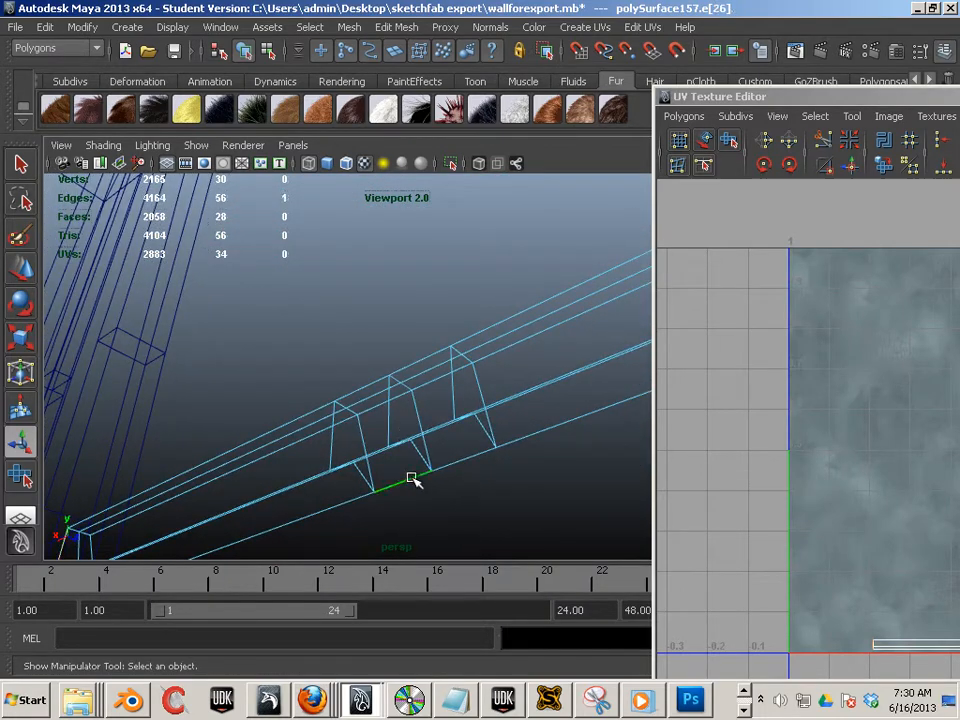
pyautogui.doubleClick(413, 478)
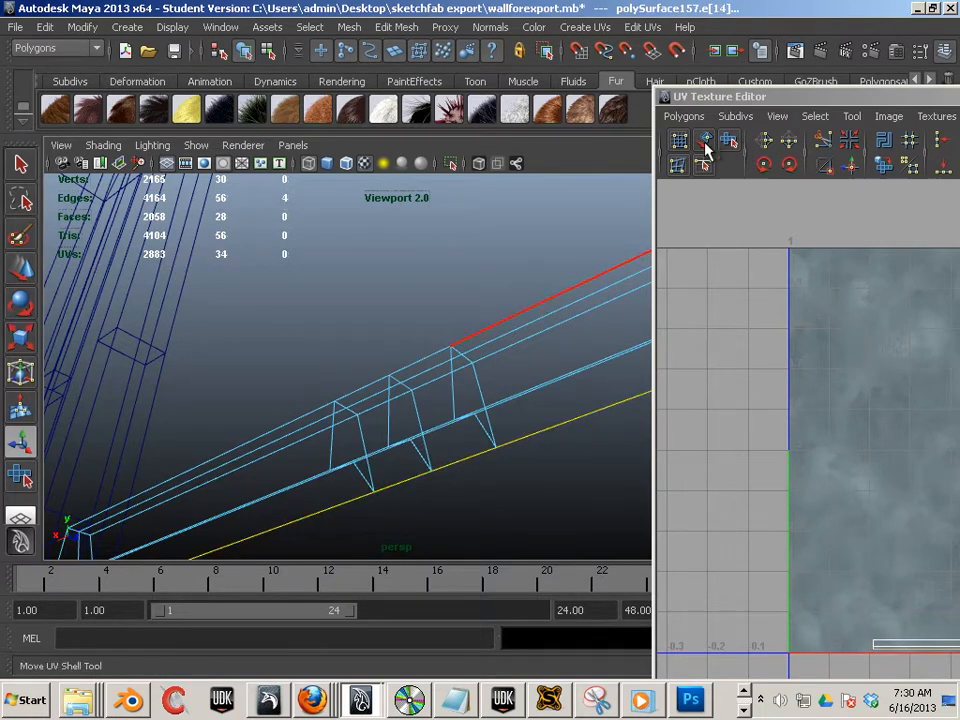
pyautogui.click(825, 142)
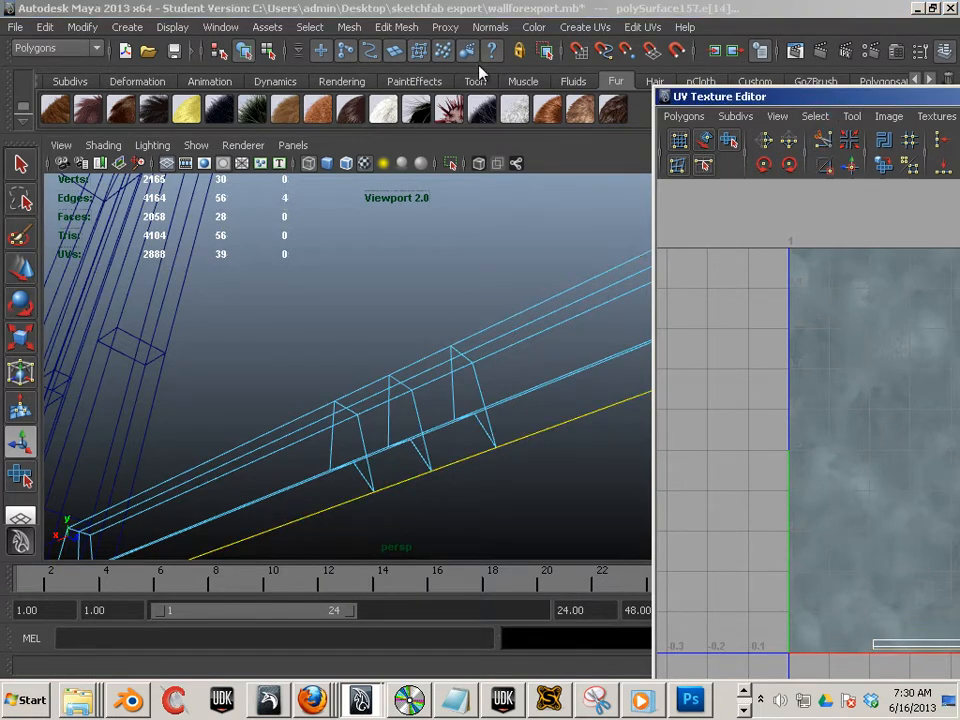
# Step: Unfold all of the rung's UVs with the Smooth UV tool and move them up inside the 0–1 texture square
pyautogui.moveTo(480, 72); pyautogui.dragTo(466, 55)
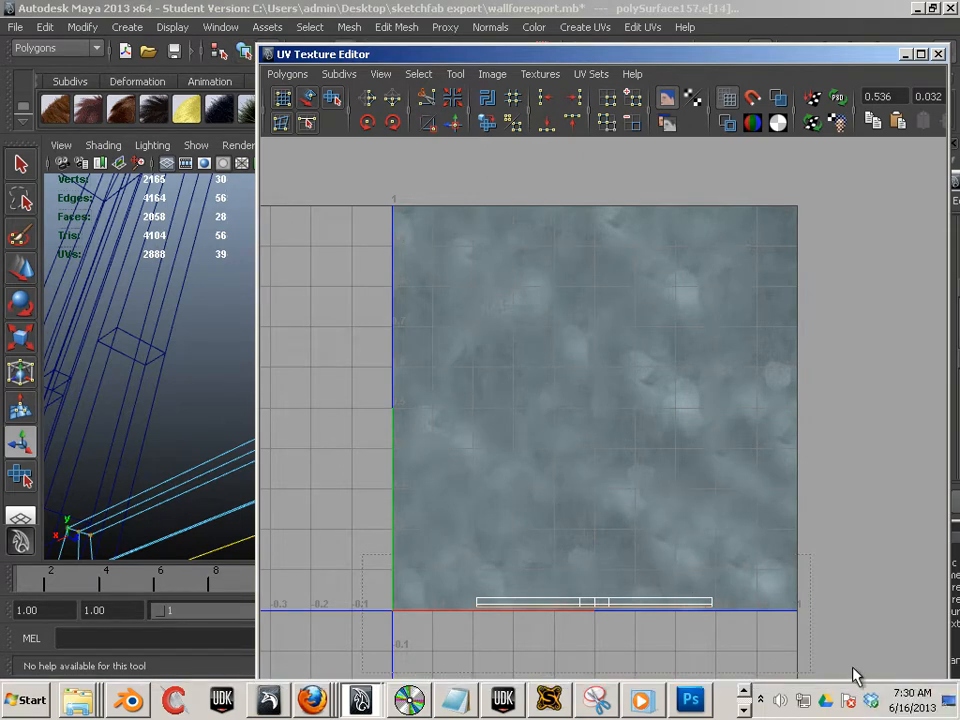
pyautogui.click(334, 98)
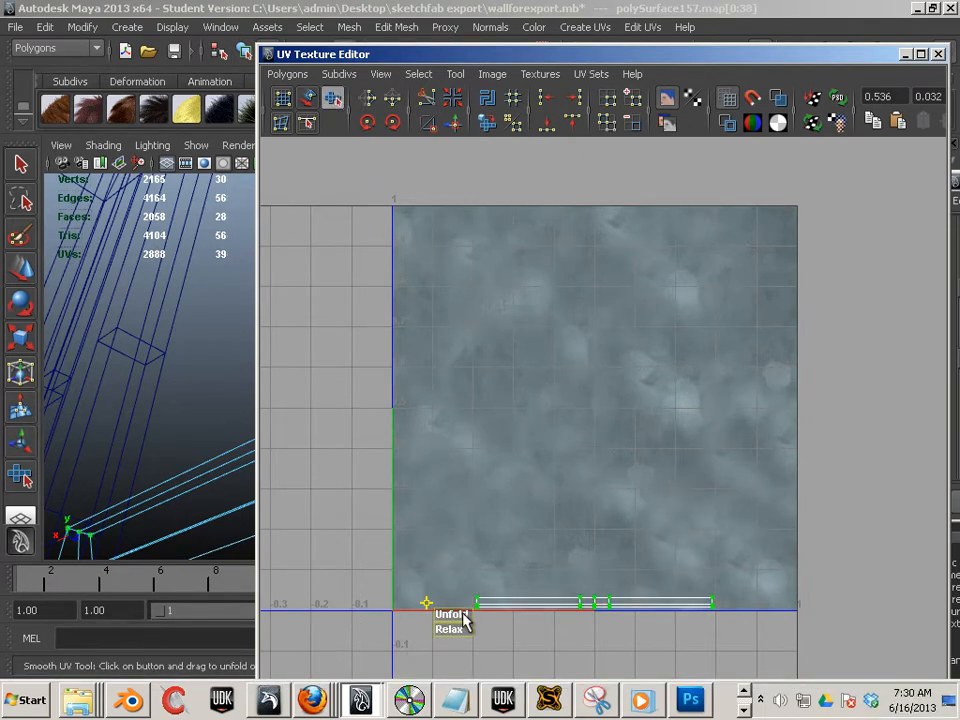
pyautogui.moveTo(463, 614); pyautogui.dragTo(640, 632)
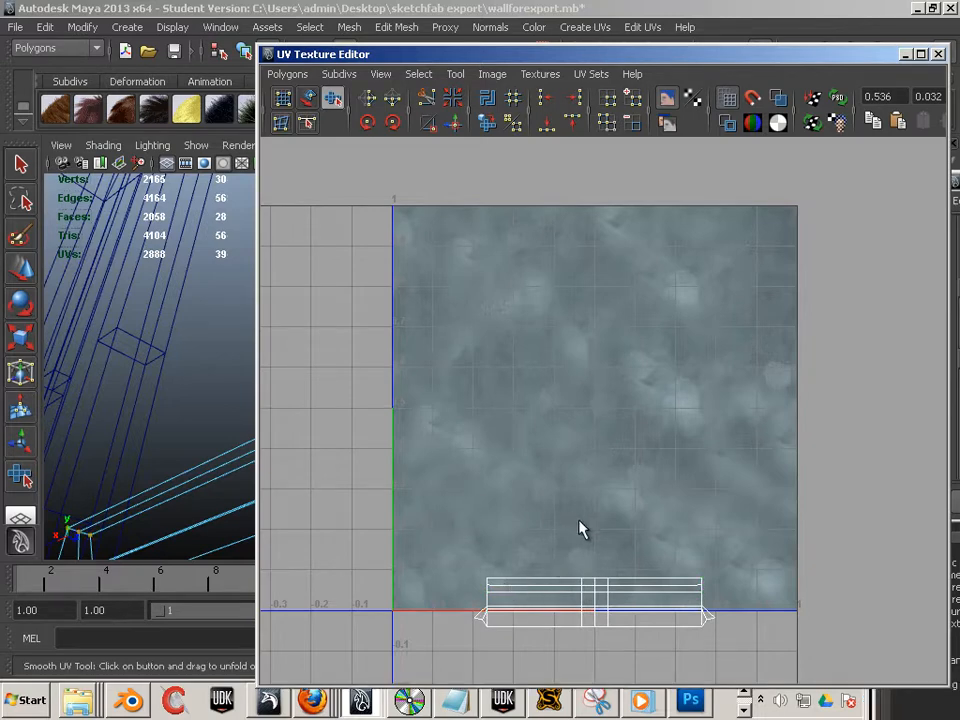
pyautogui.moveTo(752, 672); pyautogui.dragTo(754, 673)
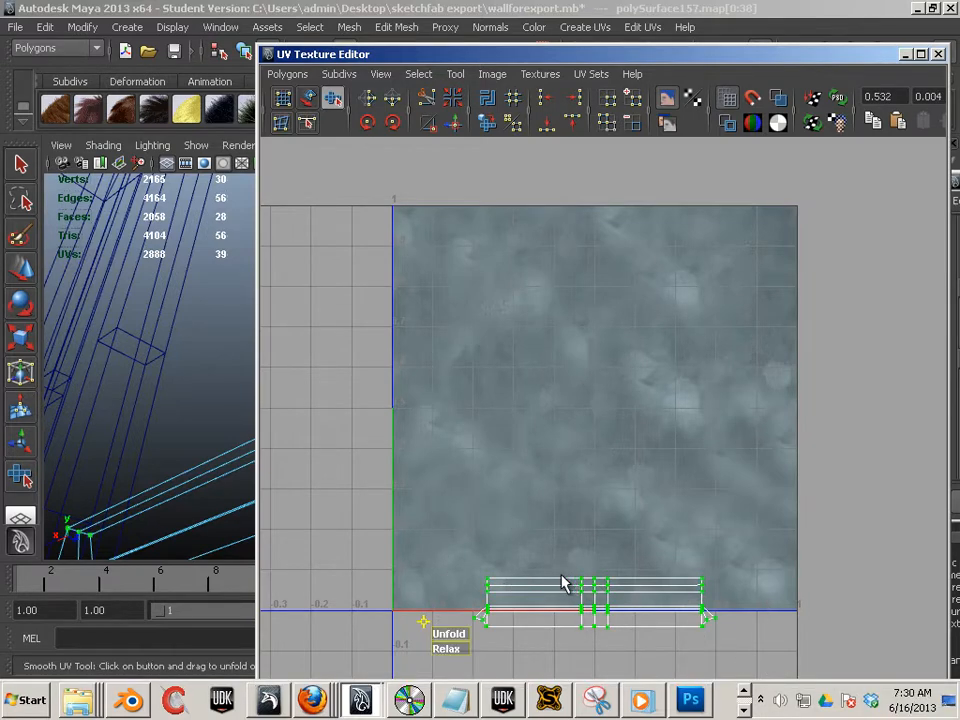
pyautogui.press('w')
pyautogui.moveTo(593, 500); pyautogui.dragTo(594, 467)
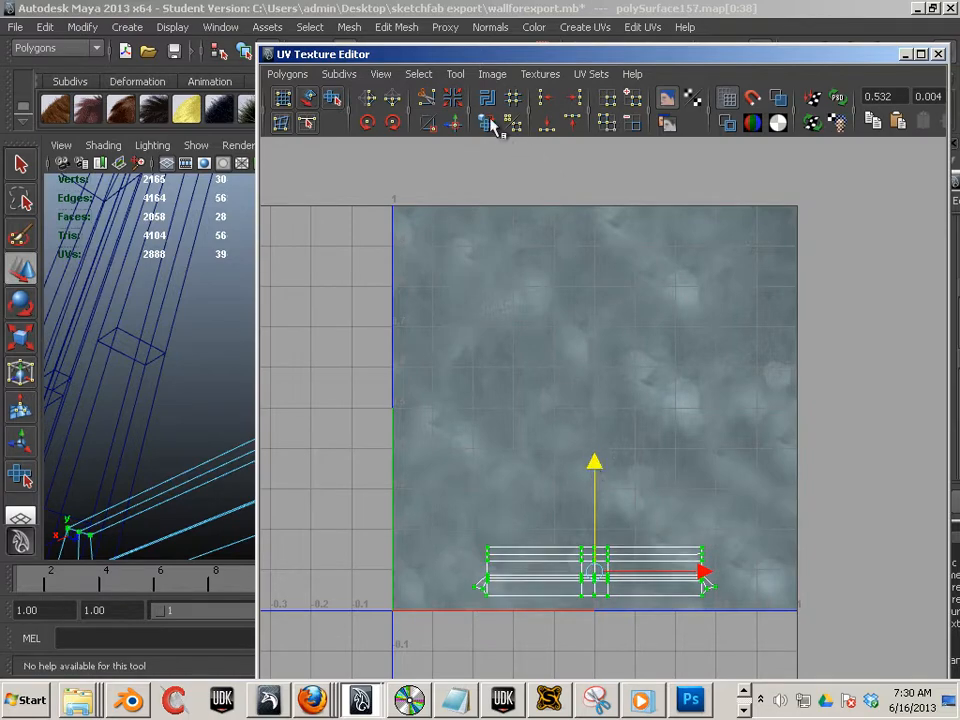
# Step: Minimize the UV Texture Editor and examine the texture on the rung from several angles in textured shading
pyautogui.click(906, 54)
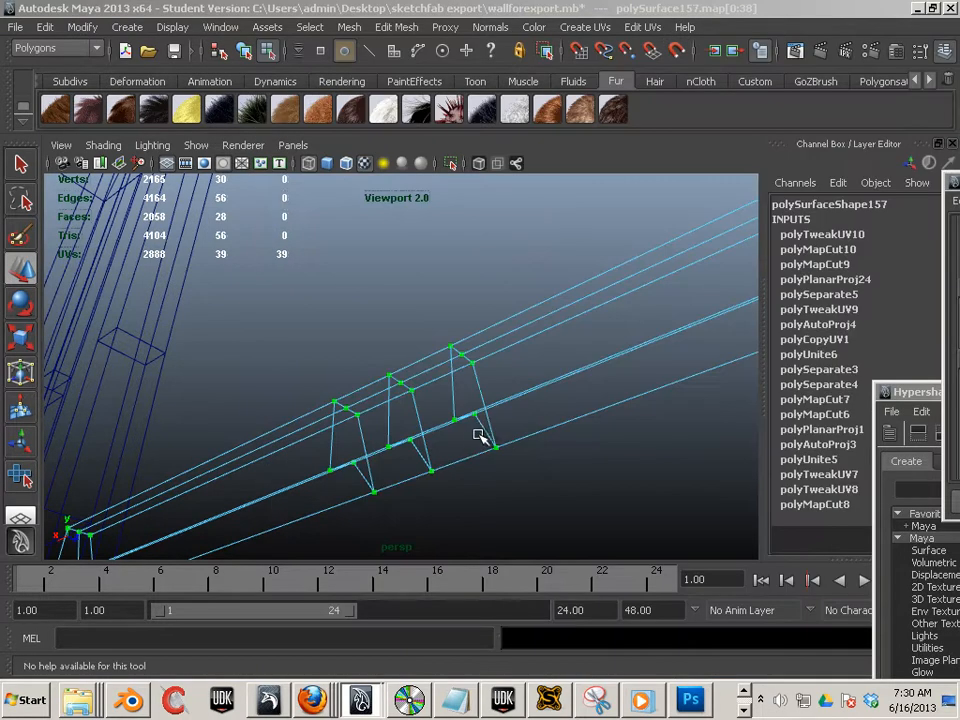
pyautogui.scroll(-6, 450, 455)
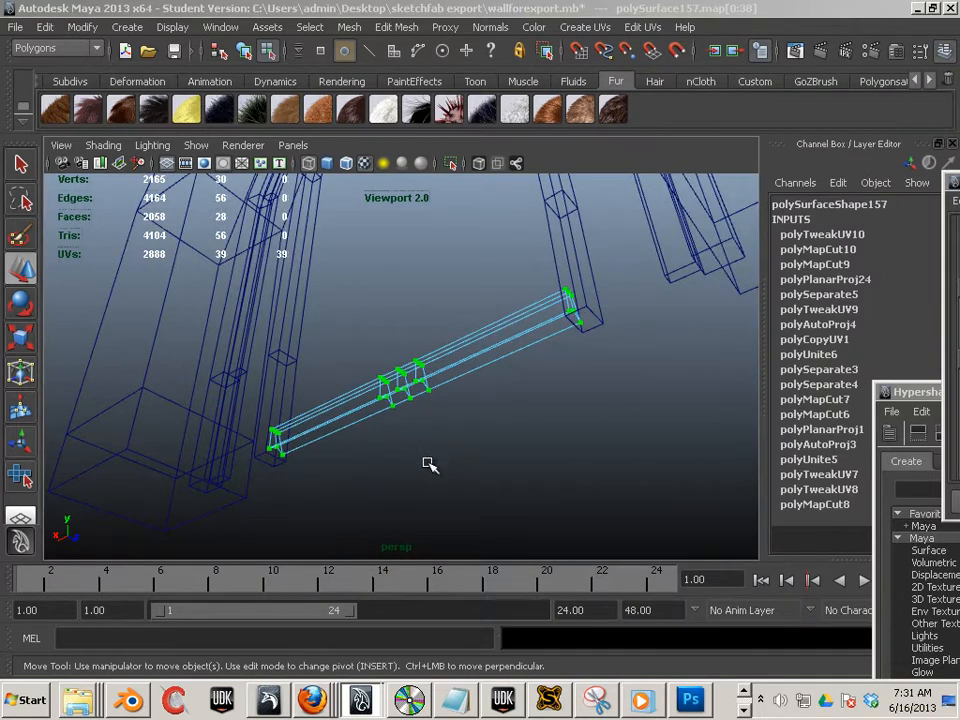
pyautogui.press('6')
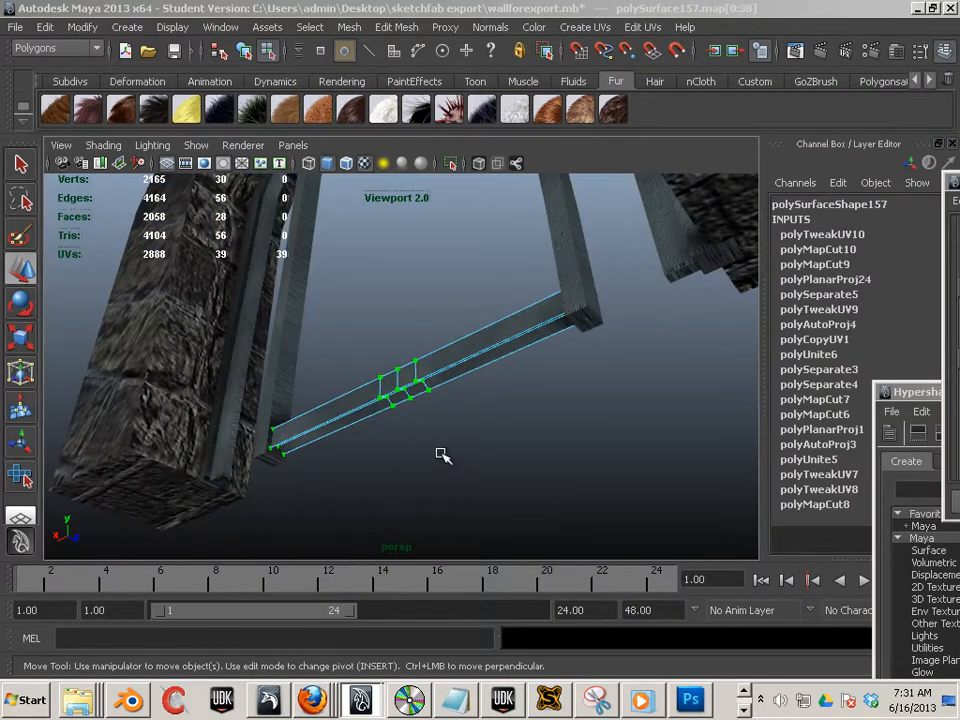
pyautogui.keyDown('alt'); pyautogui.moveTo(424, 413); pyautogui.dragTo(805, 500, button='right'); pyautogui.keyUp('alt')
pyautogui.keyDown('alt'); pyautogui.moveTo(493, 444); pyautogui.dragTo(559, 476); pyautogui.keyUp('alt')
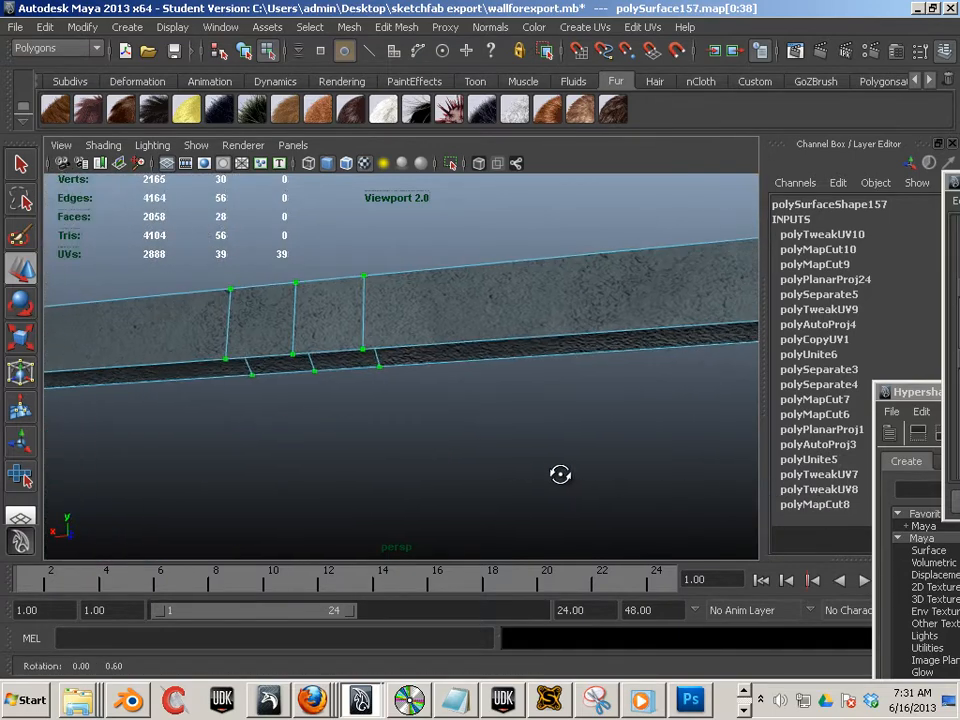
pyautogui.keyDown('alt'); pyautogui.moveTo(559, 476); pyautogui.dragTo(396, 401, button='right'); pyautogui.keyUp('alt')
pyautogui.keyDown('alt'); pyautogui.moveTo(396, 401); pyautogui.dragTo(504, 491, button='middle'); pyautogui.keyUp('alt')
pyautogui.keyDown('alt'); pyautogui.moveTo(504, 491); pyautogui.dragTo(517, 493); pyautogui.keyUp('alt')
pyautogui.keyDown('alt'); pyautogui.moveTo(517, 493); pyautogui.dragTo(441, 417, button='right'); pyautogui.keyUp('alt')
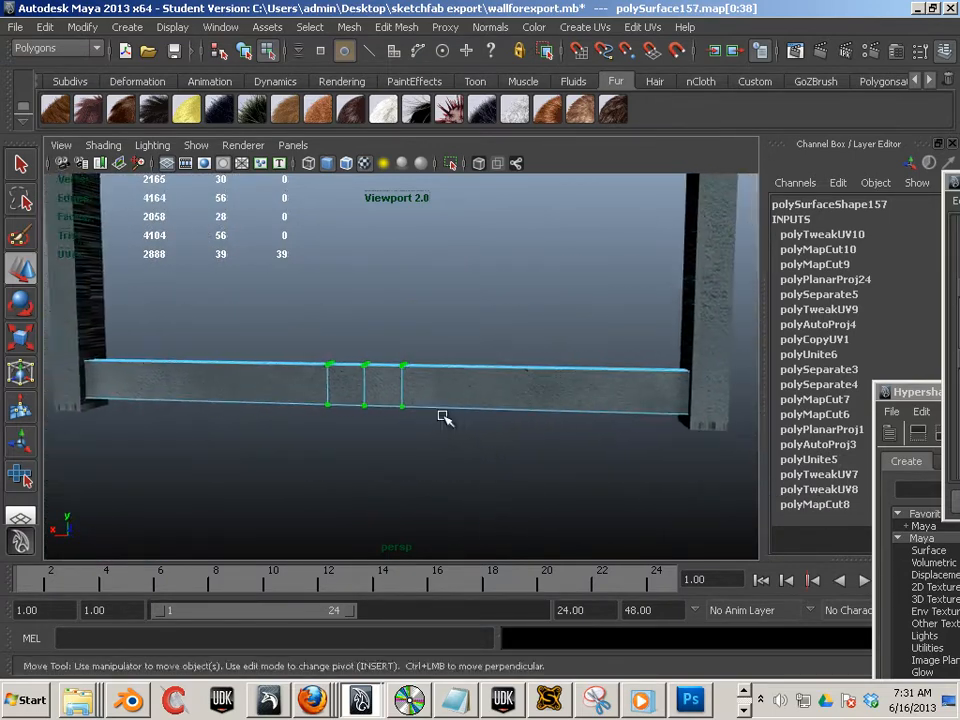
pyautogui.keyDown('alt'); pyautogui.moveTo(441, 417); pyautogui.dragTo(474, 477, button='middle'); pyautogui.keyUp('alt')
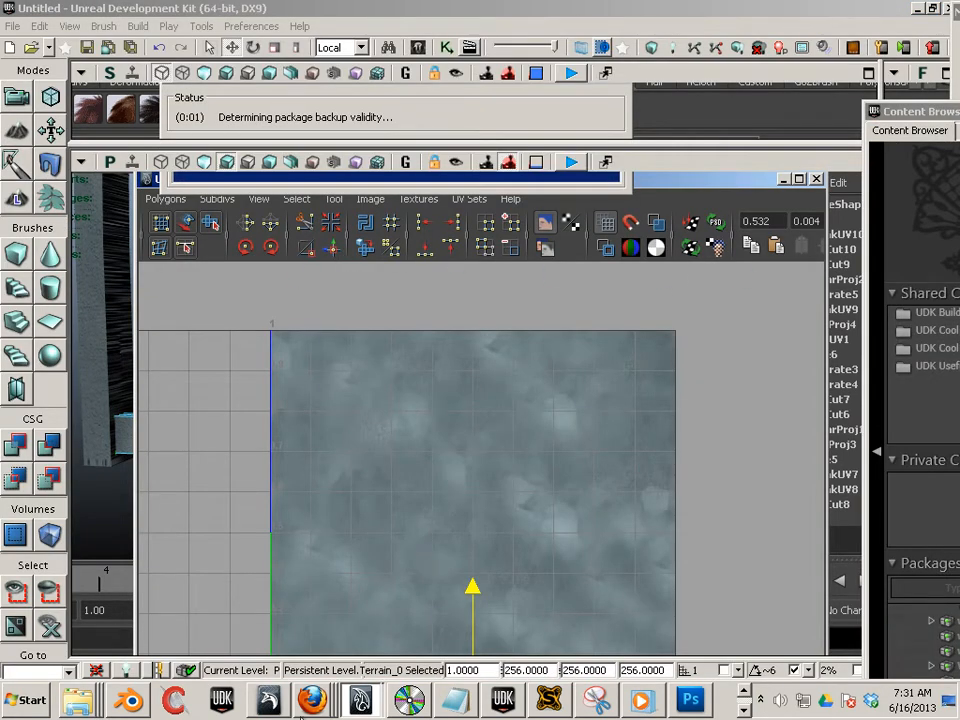
# Step: Switch to Photoshop and start saving the metal_cm copy texture under Save As in the Desktop's sketchfab export folder
pyautogui.click(690, 700)
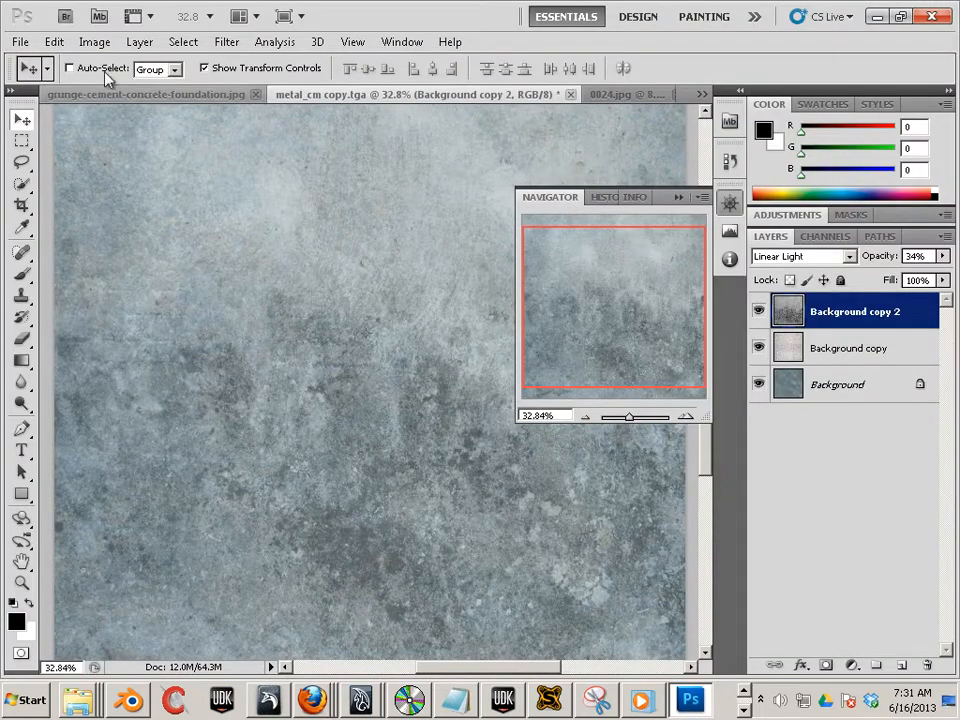
pyautogui.click(19, 41)
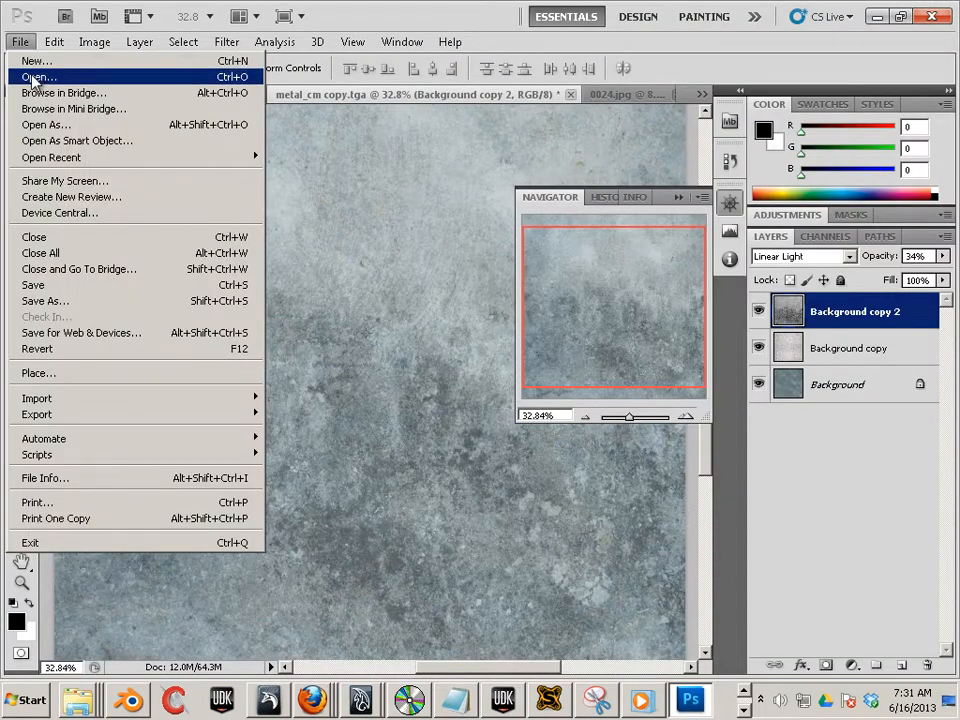
pyautogui.click(58, 302)
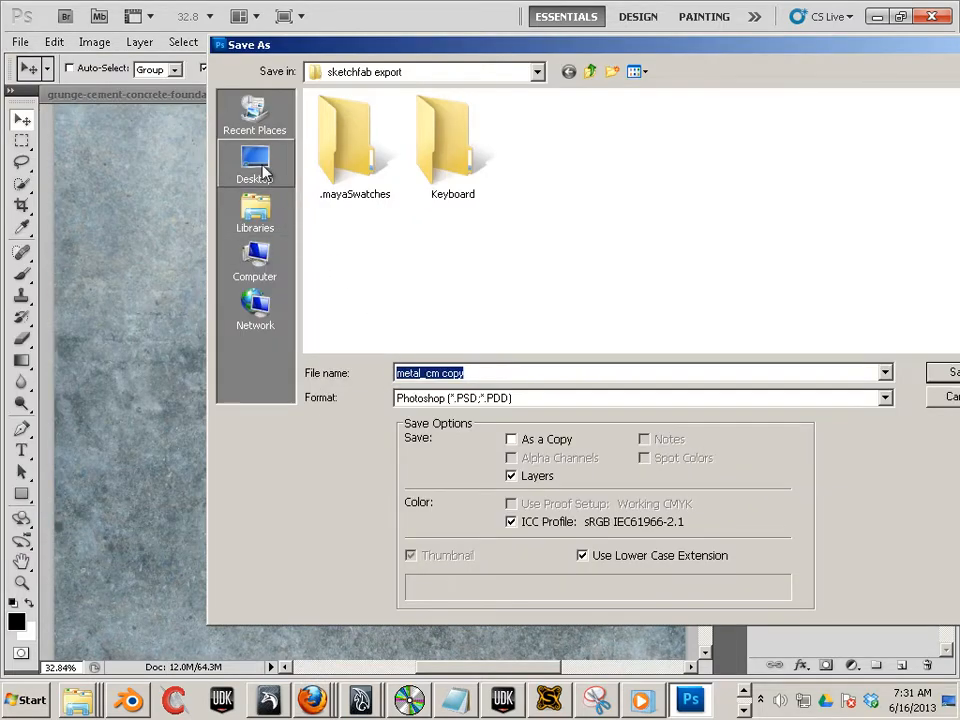
pyautogui.click(265, 173)
pyautogui.click(477, 224)
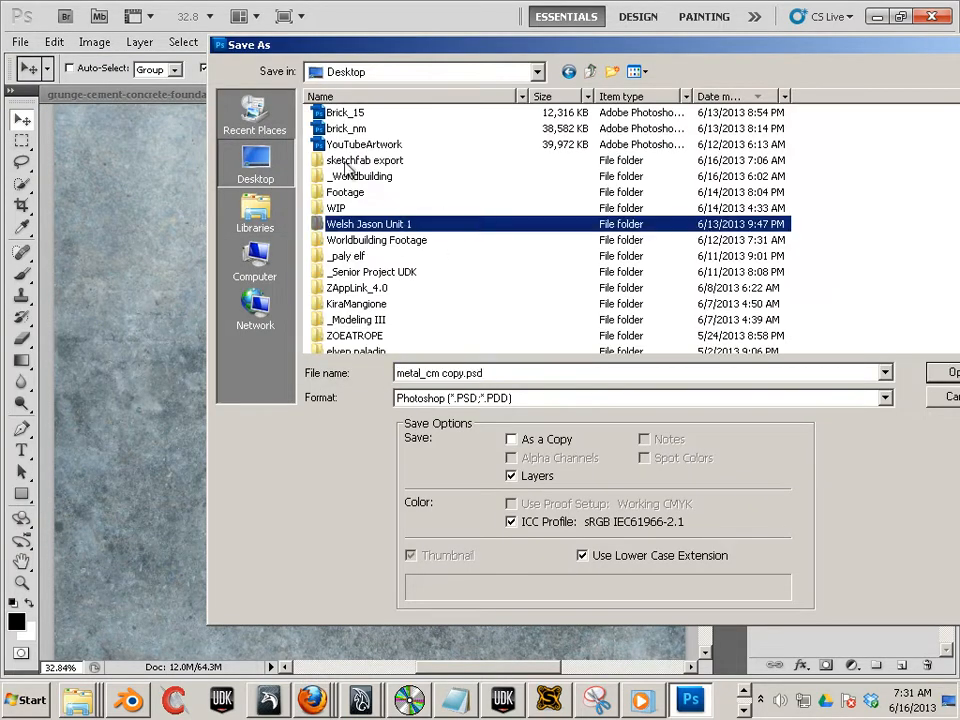
pyautogui.scroll(-2, 368, 213)
pyautogui.scroll(2, 386, 150)
pyautogui.doubleClick(380, 160)
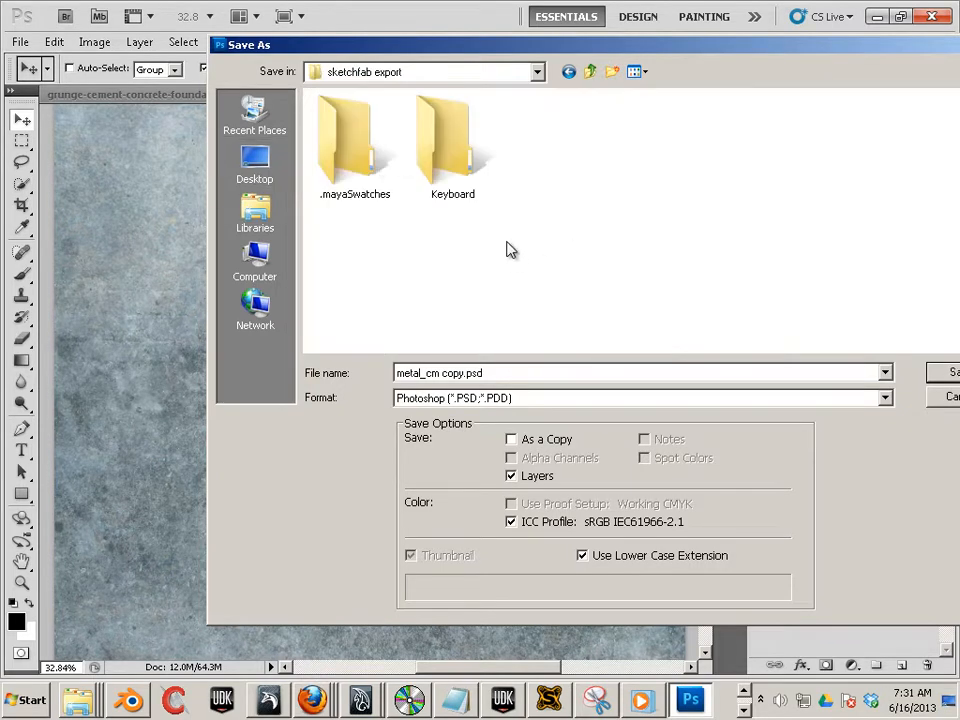
# Step: Save the texture in Targa format, replacing the existing metal_cm copy file
pyautogui.click(535, 400)
pyautogui.click(525, 634)
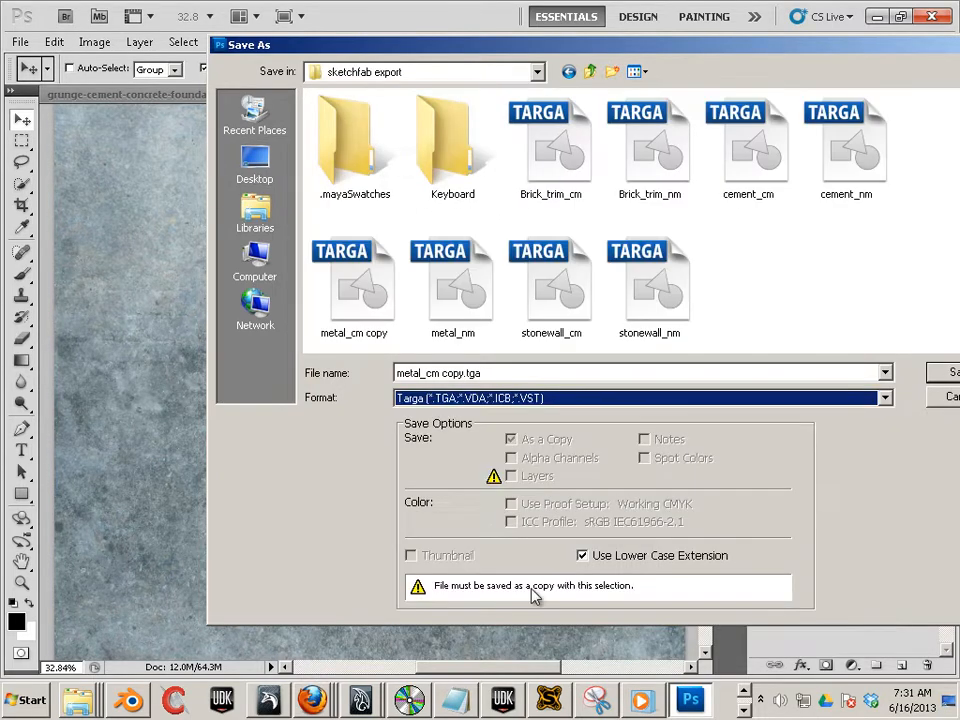
pyautogui.click(606, 207)
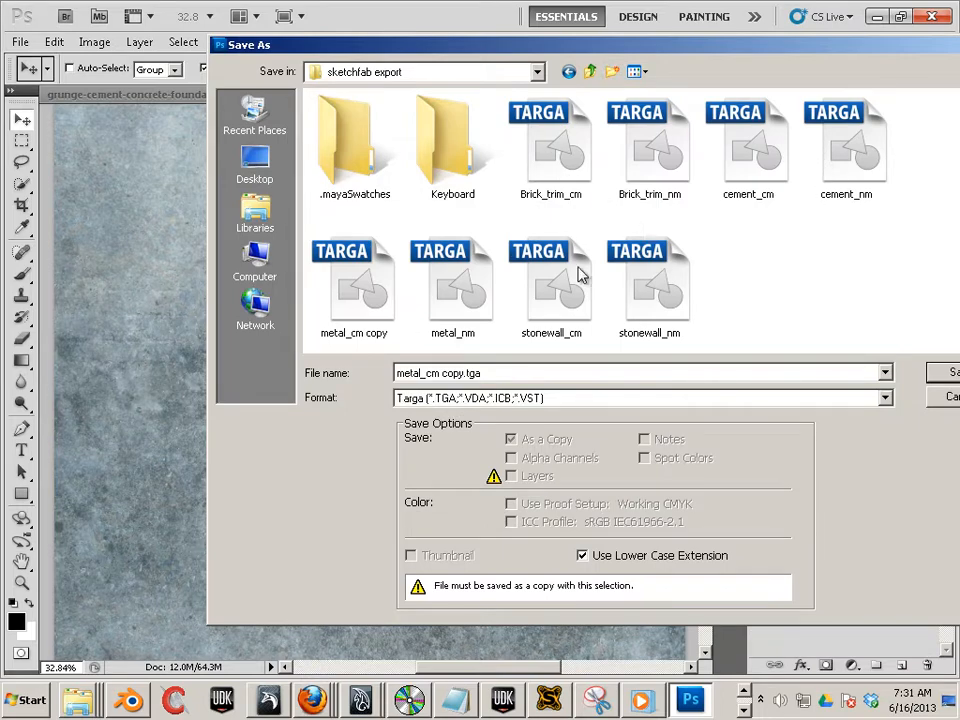
pyautogui.click(385, 300)
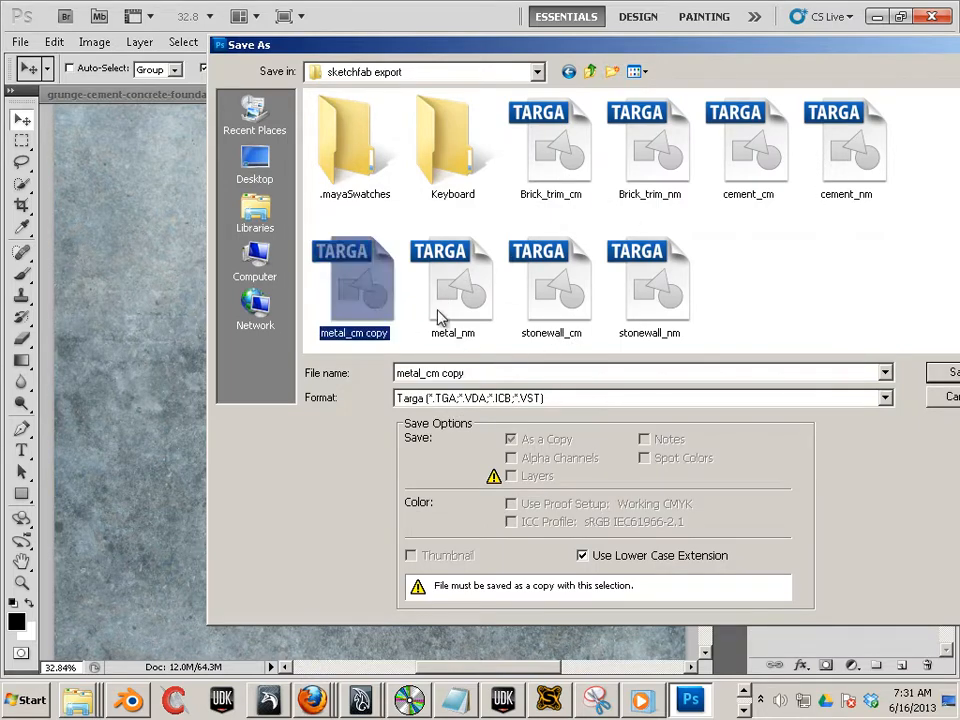
pyautogui.click(942, 372)
pyautogui.press('Return')
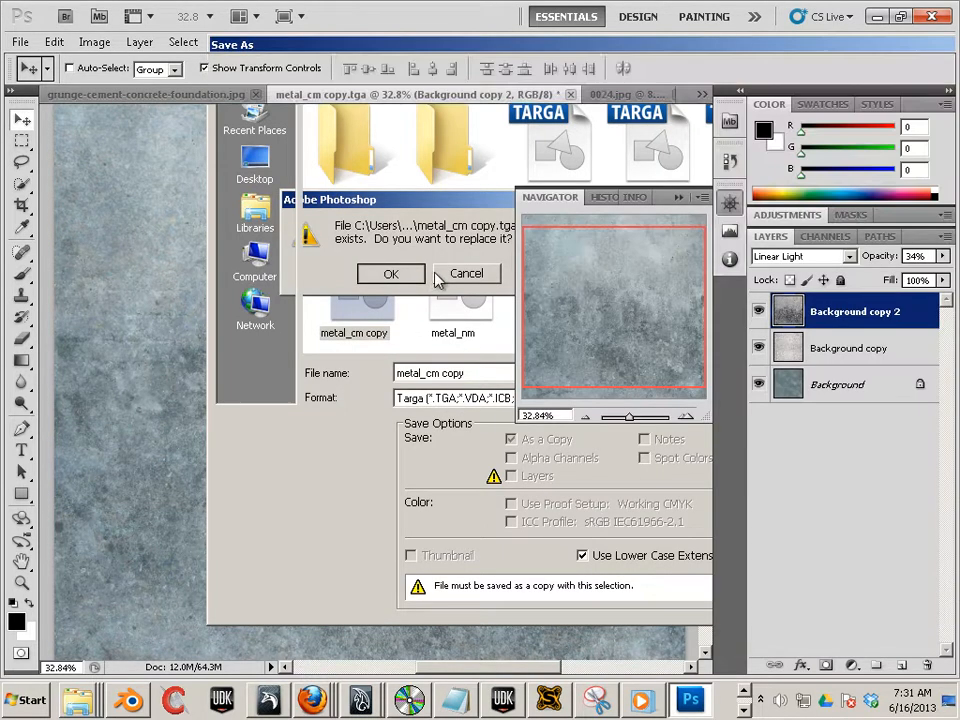
# Step: Switch back to Maya and open the metal_cm_copy_1 file texture's attributes from Hypershade
pyautogui.click(557, 232)
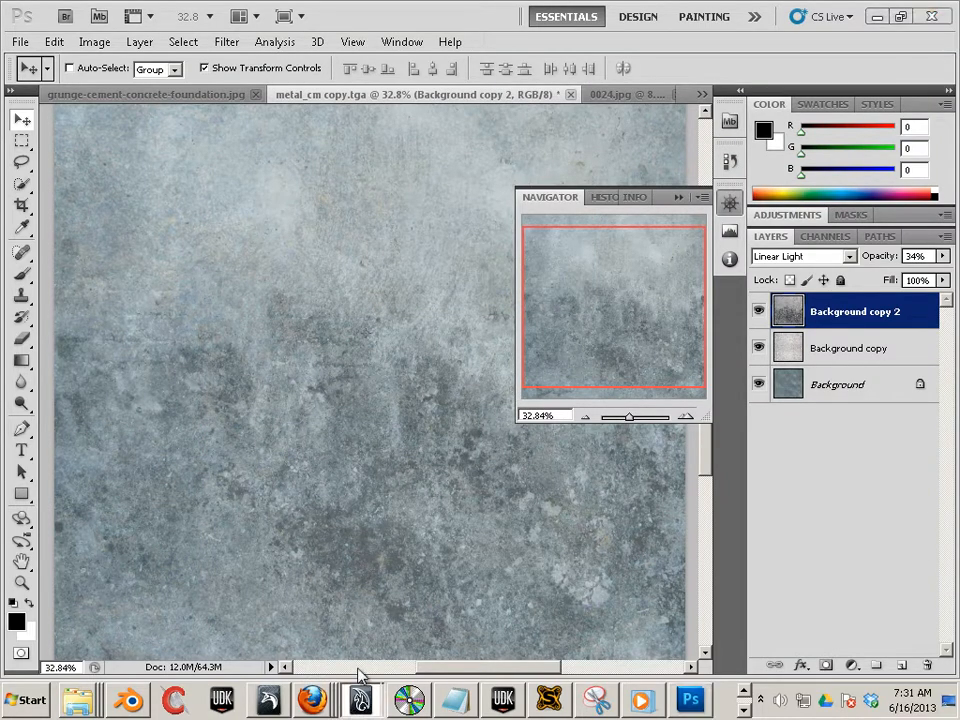
pyautogui.click(345, 698)
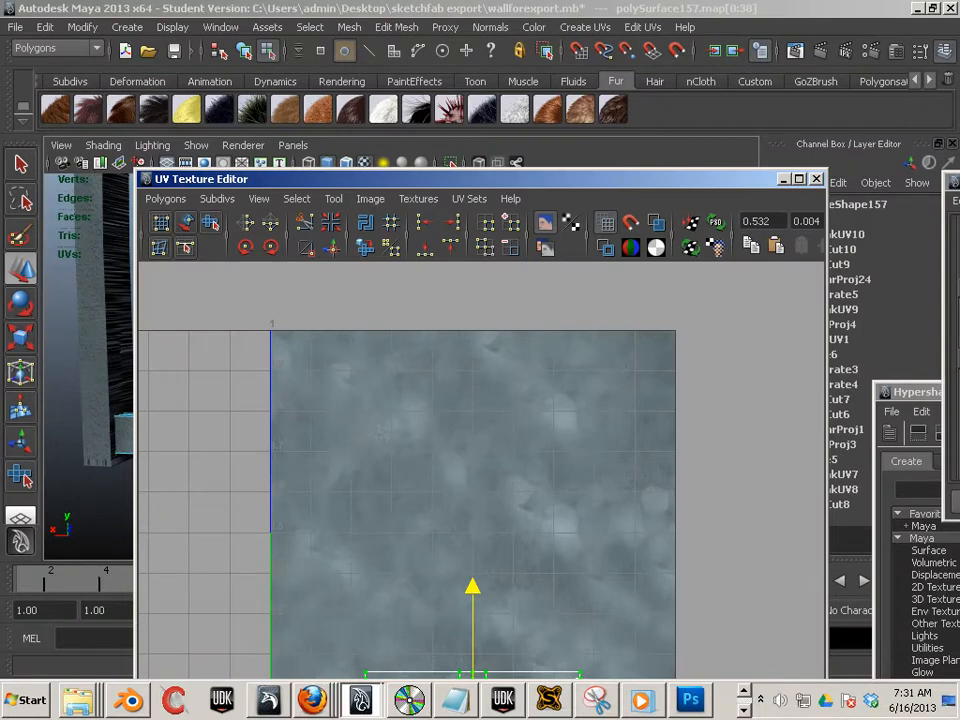
pyautogui.moveTo(958, 392); pyautogui.dragTo(548, 240)
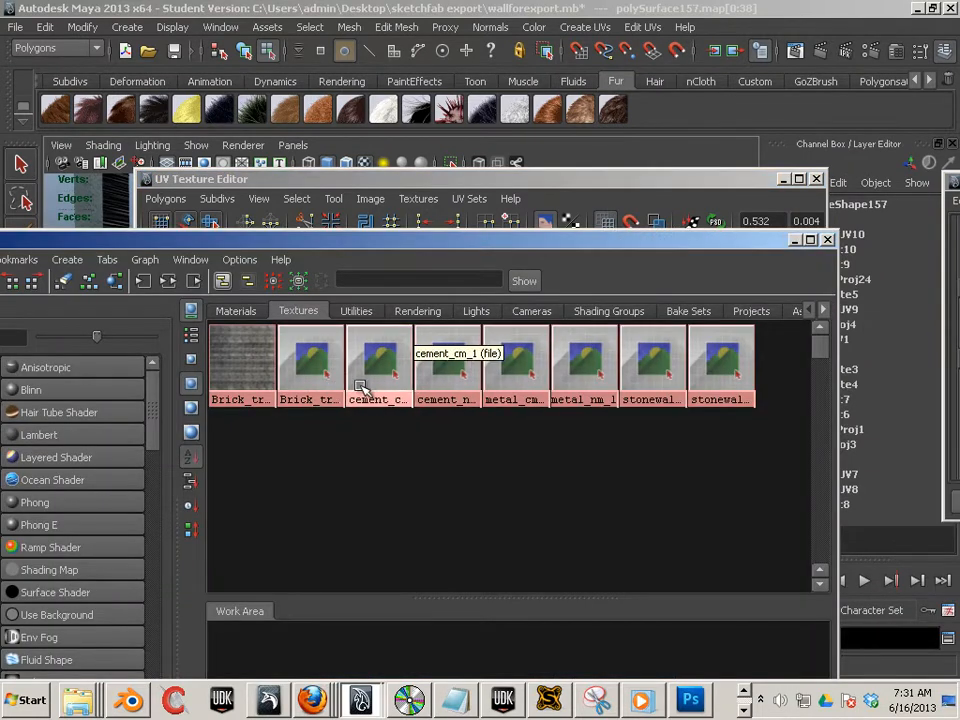
pyautogui.click(515, 362)
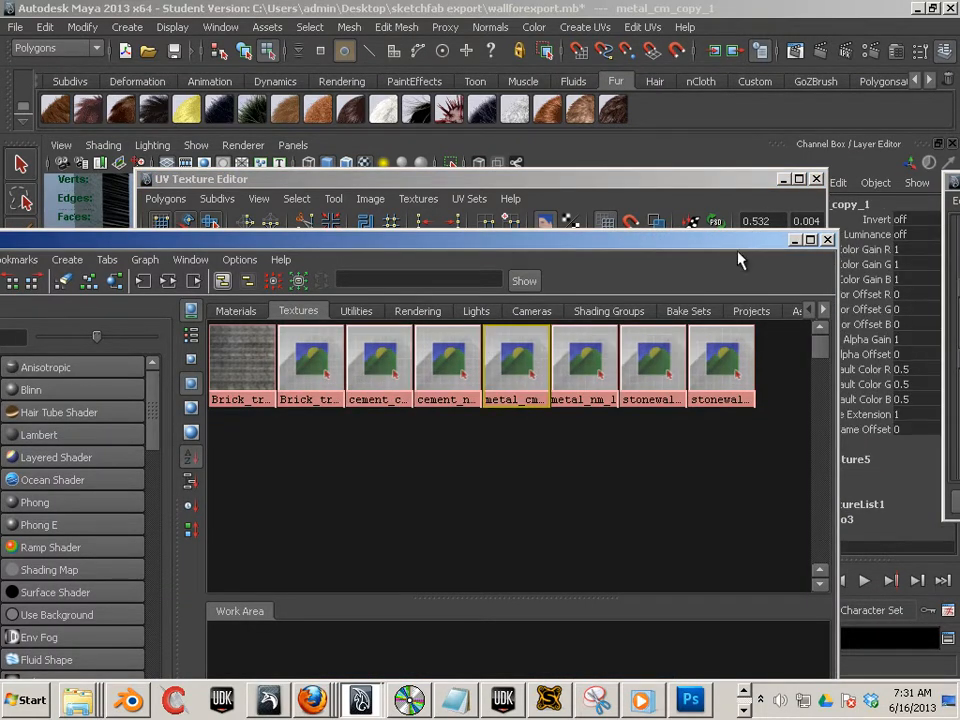
pyautogui.hotkey('ctrl', 'a')
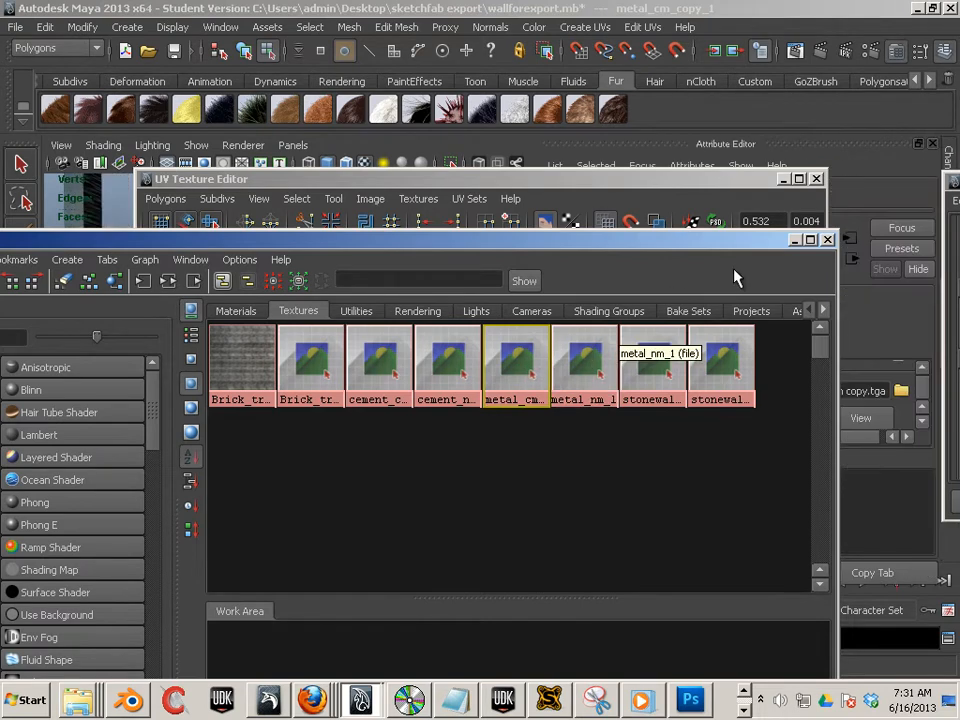
# Step: Reload the metal_cm copy.tga image in the file texture and clear the UV Texture Editor and Hypershade away from the viewport
pyautogui.click(779, 180)
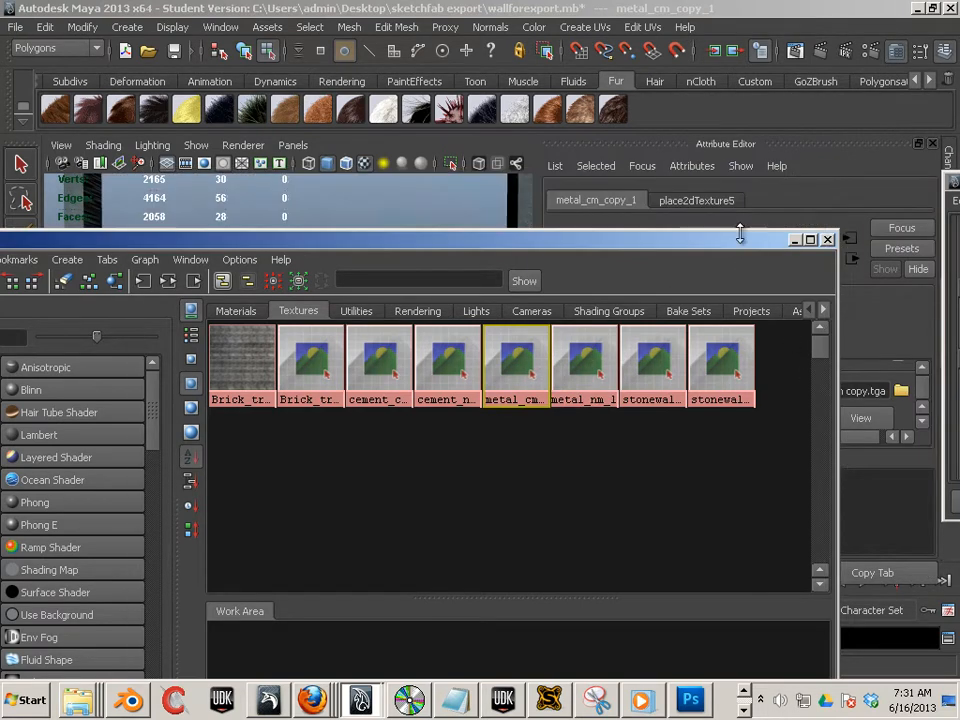
pyautogui.moveTo(738, 239); pyautogui.dragTo(526, 287)
pyautogui.click(729, 416)
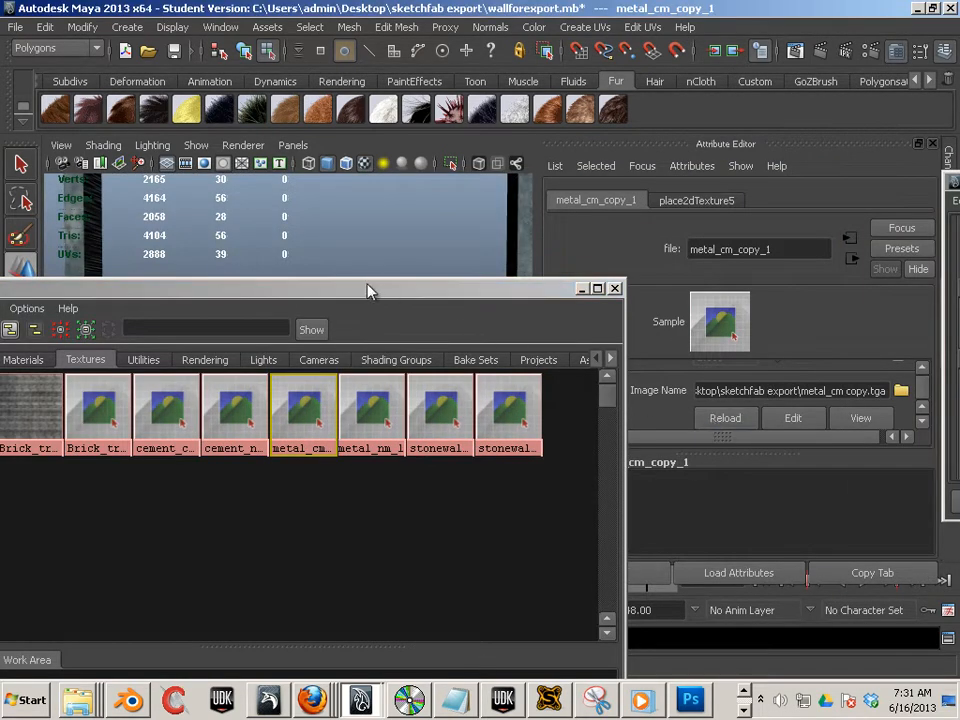
pyautogui.moveTo(368, 285); pyautogui.dragTo(959, 345)
pyautogui.click(418, 457)
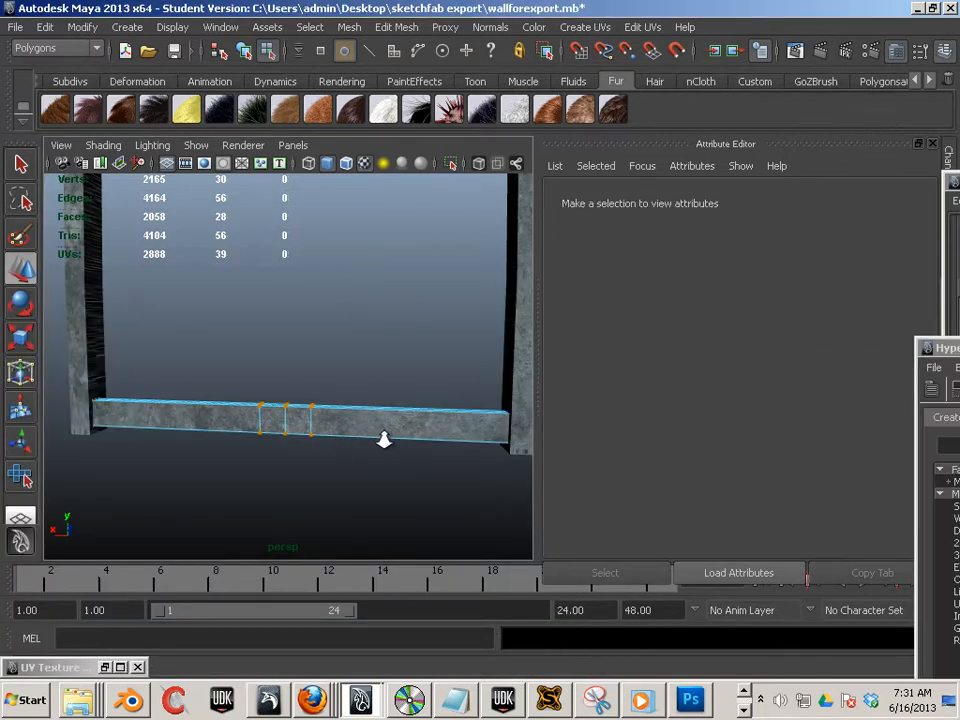
# Step: Select the gate's bottom rung as an object and center its pivot
pyautogui.keyDown('alt'); pyautogui.moveTo(384, 439); pyautogui.dragTo(445, 487, button='right'); pyautogui.keyUp('alt')
pyautogui.keyDown('alt'); pyautogui.moveTo(345, 405); pyautogui.dragTo(323, 347, button='middle'); pyautogui.keyUp('alt')
pyautogui.keyDown('alt'); pyautogui.moveTo(323, 347); pyautogui.dragTo(60, 295, button='right'); pyautogui.keyUp('alt')
pyautogui.keyDown('alt'); pyautogui.moveTo(388, 362); pyautogui.dragTo(394, 407); pyautogui.keyUp('alt')
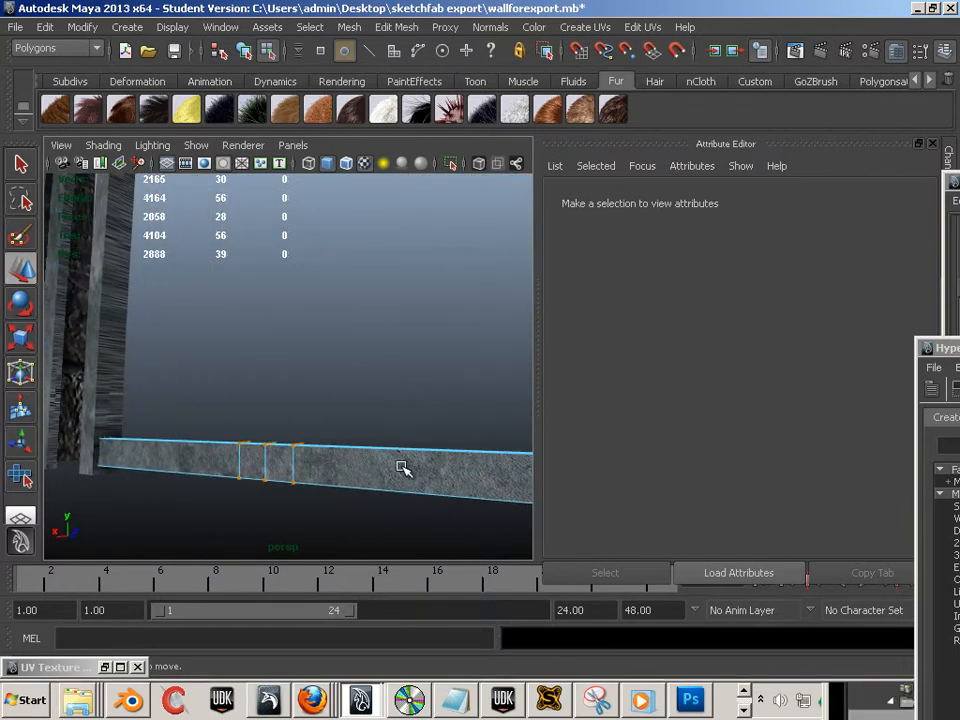
pyautogui.click(398, 448)
pyautogui.keyDown('alt'); pyautogui.moveTo(394, 446); pyautogui.dragTo(347, 420, button='right'); pyautogui.keyUp('alt')
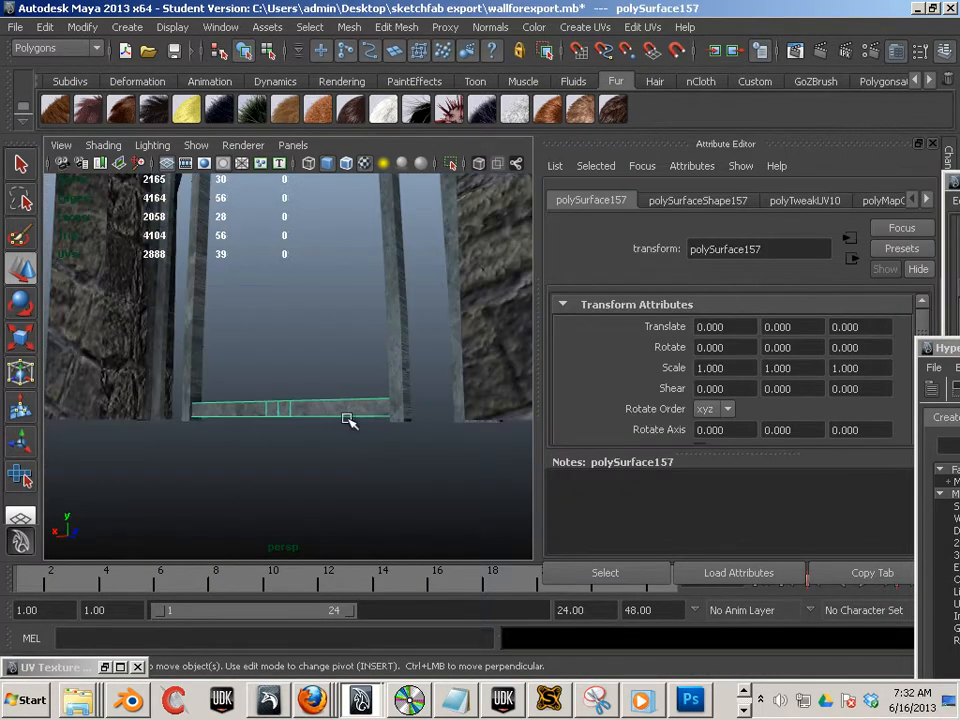
pyautogui.click(82, 27)
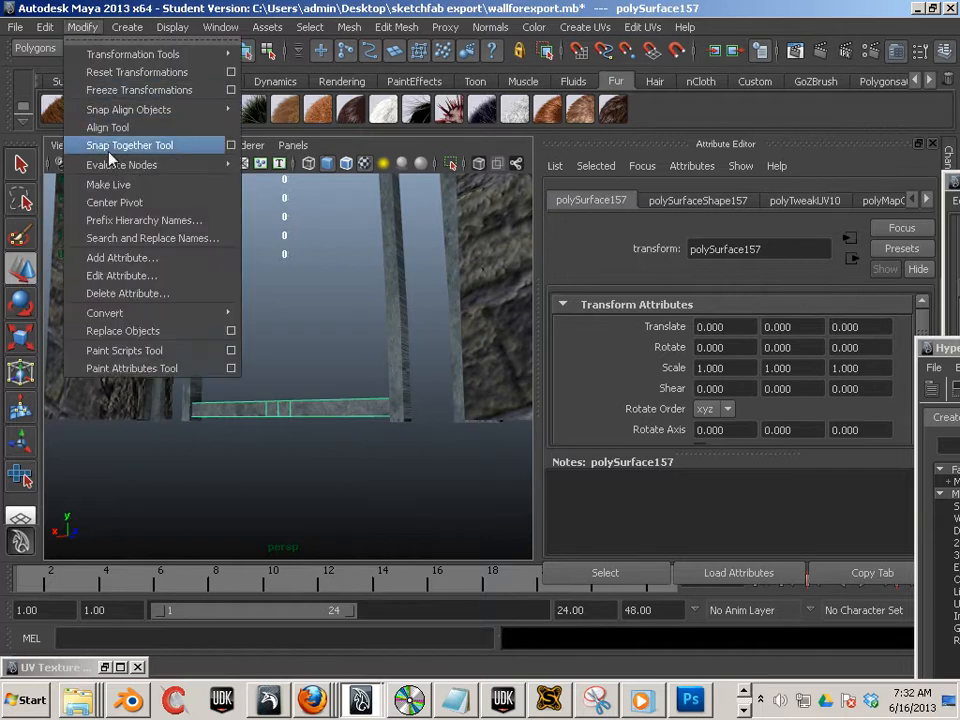
pyautogui.click(135, 201)
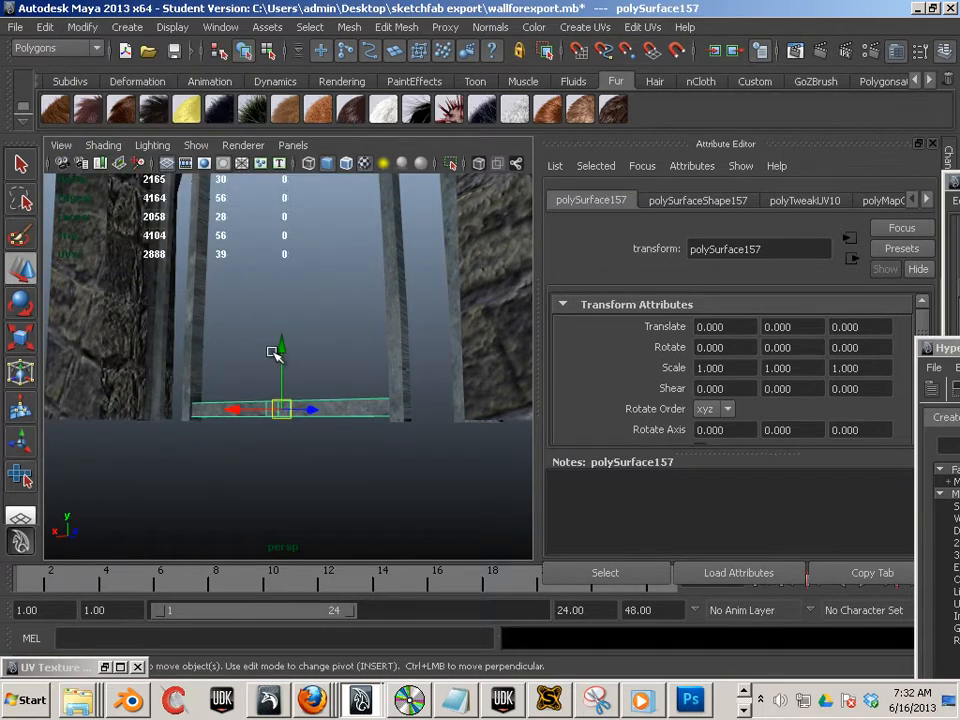
# Step: Duplicate the rung about 5.185 units upward and repeat the duplication until eight copies fill the gate opening
pyautogui.hotkey('ctrl', 'd')
pyautogui.moveTo(276, 342); pyautogui.dragTo(279, 304)
pyautogui.hotkey('shift', 'd')
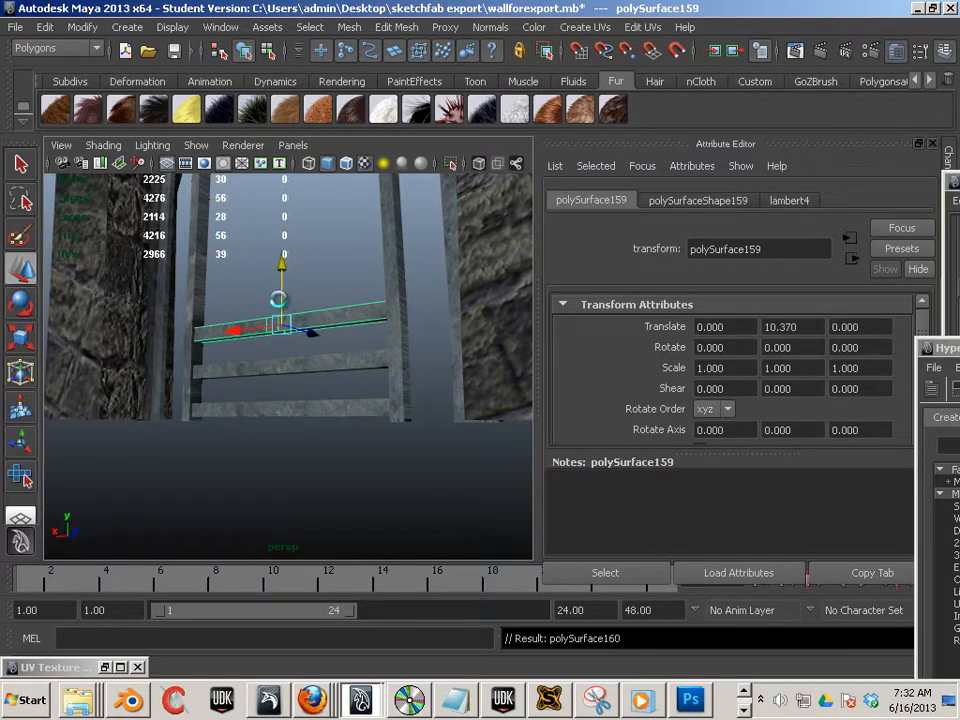
pyautogui.hotkey('shift', 'd')
pyautogui.hotkey('shift', 'd')
pyautogui.hotkey('shift', 'd')
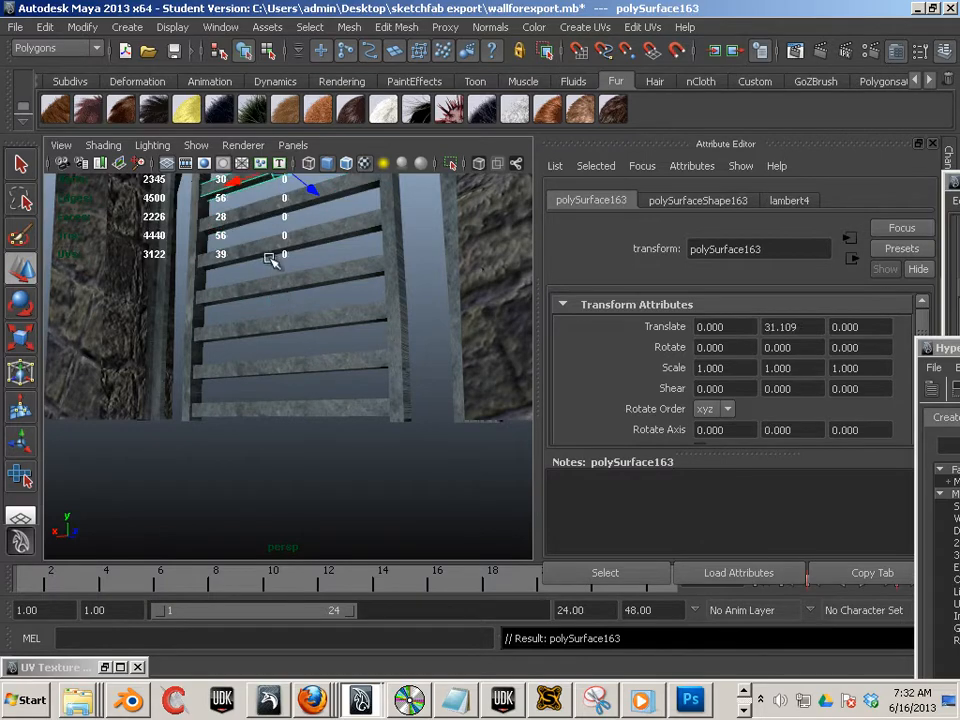
pyautogui.keyDown('alt'); pyautogui.moveTo(268, 258); pyautogui.dragTo(290, 456); pyautogui.keyUp('alt')
pyautogui.hotkey('shift', 'd')
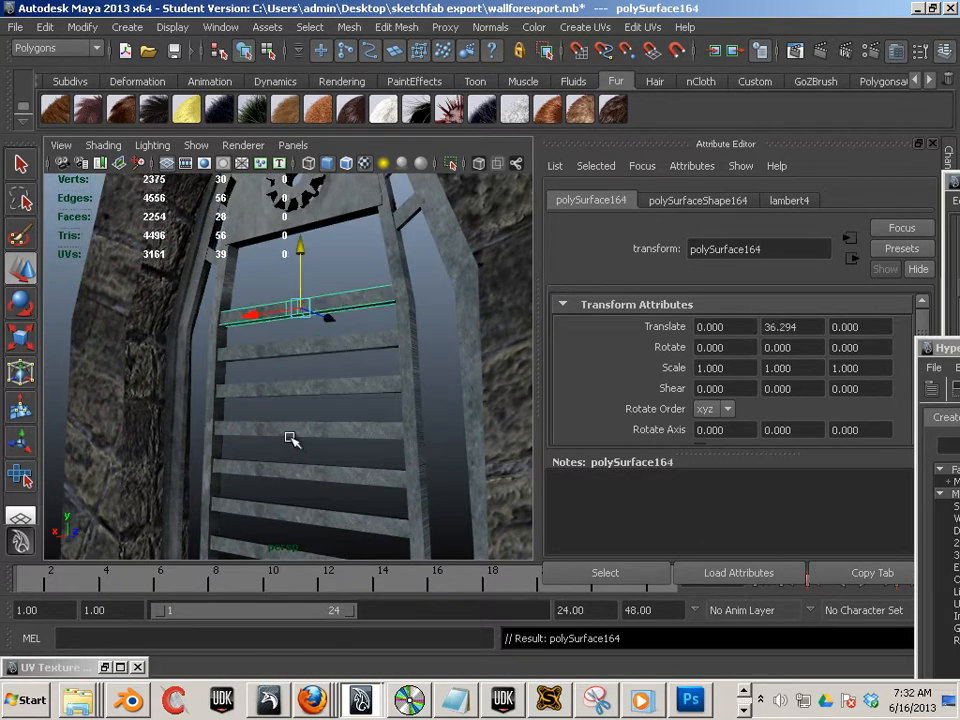
pyautogui.hotkey('shift', 'd')
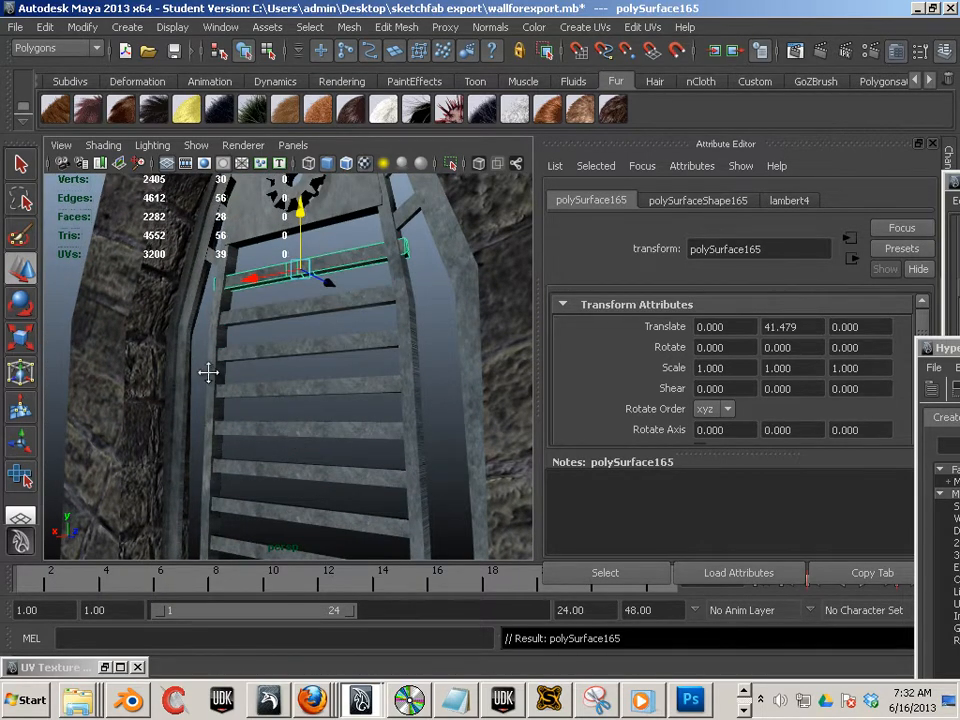
# Step: Scale the topmost rung to 0.920 in X so it fits between the gate's side bars
pyautogui.keyDown('alt'); pyautogui.moveTo(208, 371); pyautogui.dragTo(104, 329); pyautogui.keyUp('alt')
pyautogui.click(20, 337)
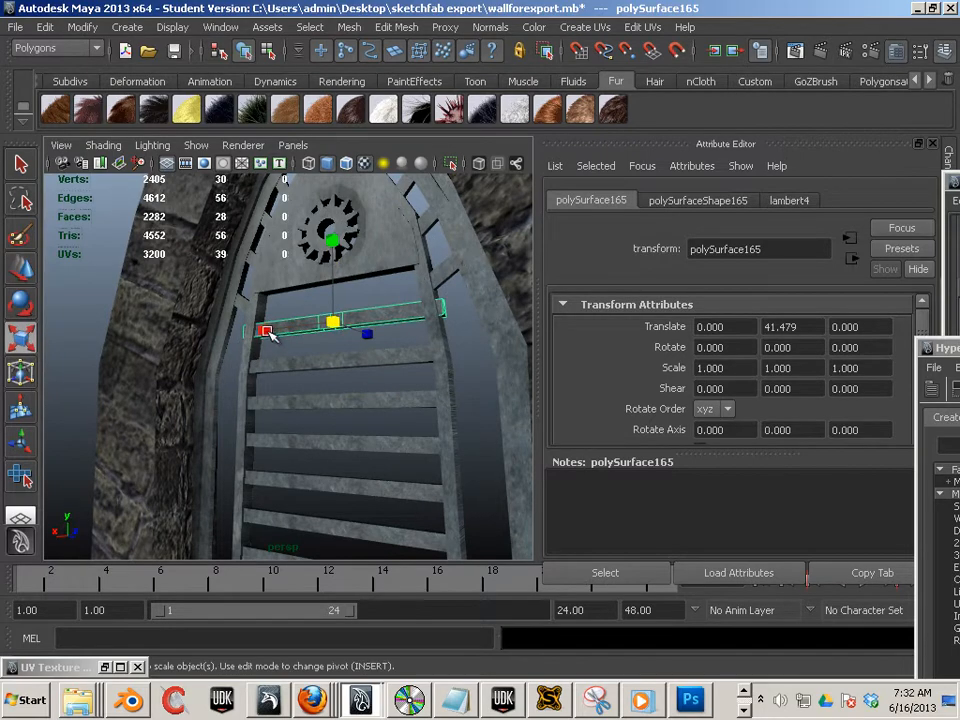
pyautogui.moveTo(268, 333); pyautogui.dragTo(264, 328)
pyautogui.click(349, 418)
pyautogui.keyDown('alt'); pyautogui.moveTo(349, 418); pyautogui.dragTo(360, 420); pyautogui.keyUp('alt')
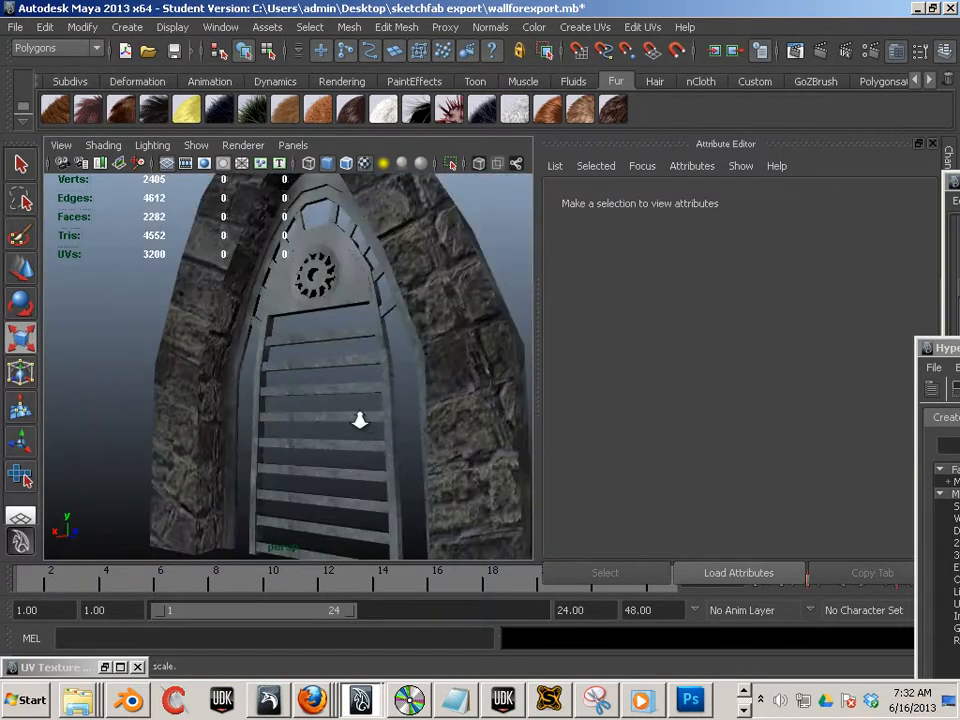
pyautogui.scroll(-3, 360, 421)
pyautogui.scroll(6, 359, 422)
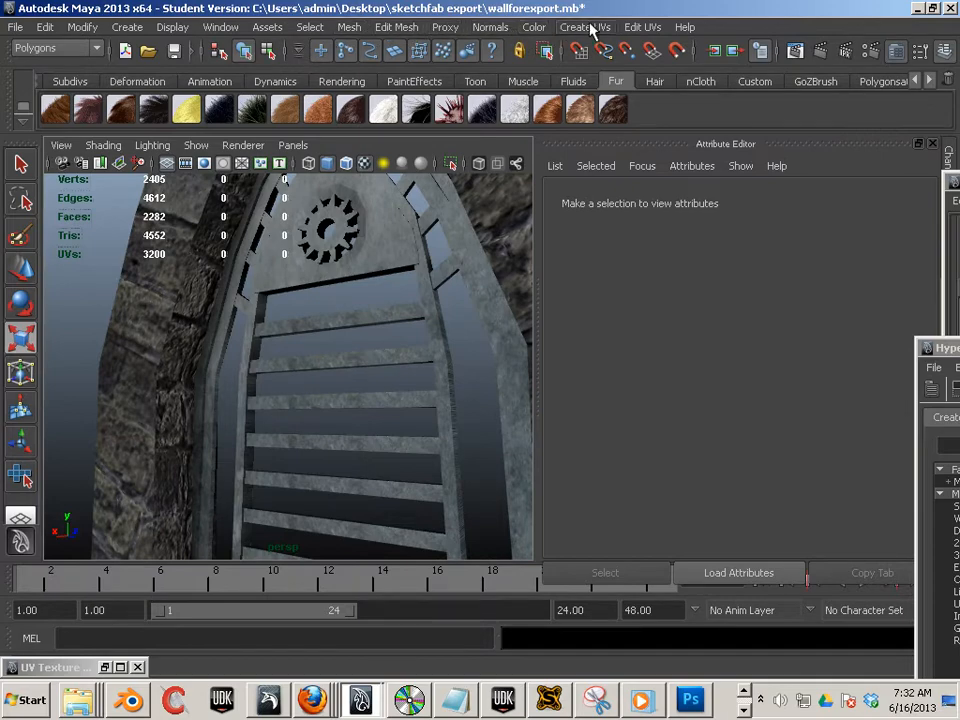
# Step: Select all parts of the gate and its stone arch and combine them into one mesh
pyautogui.click(224, 28)
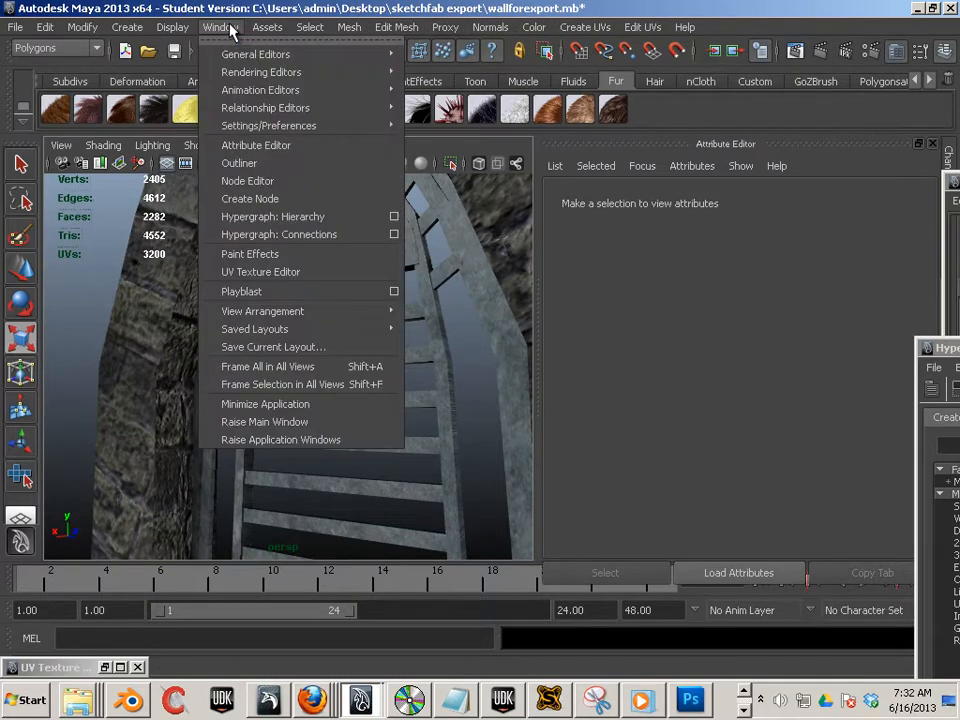
pyautogui.click(449, 495)
pyautogui.scroll(-6, 400, 457)
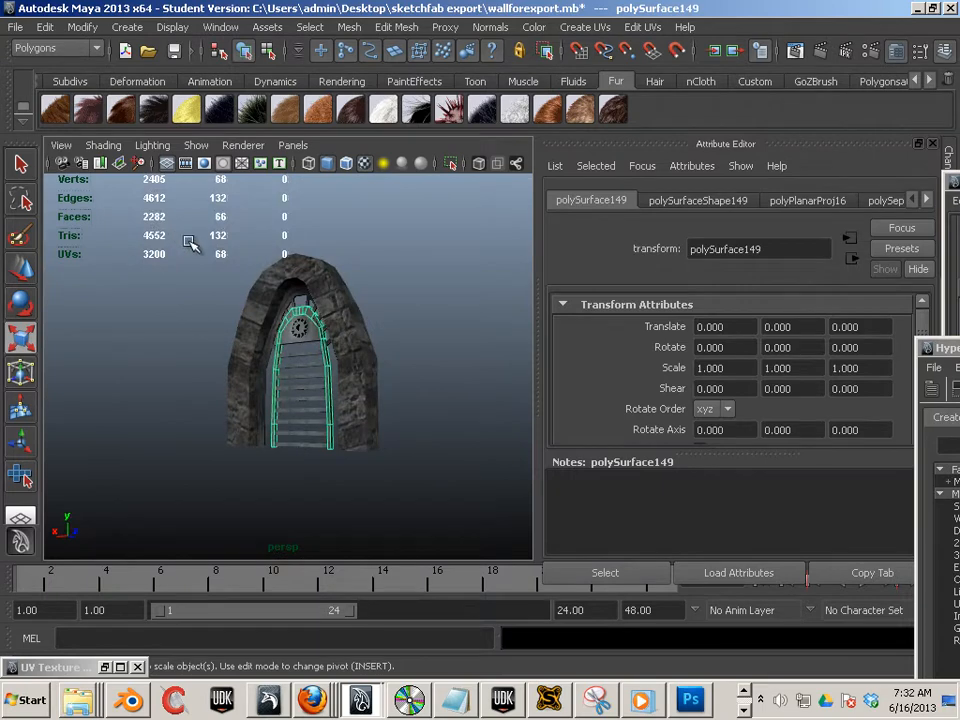
pyautogui.moveTo(203, 247); pyautogui.dragTo(513, 535)
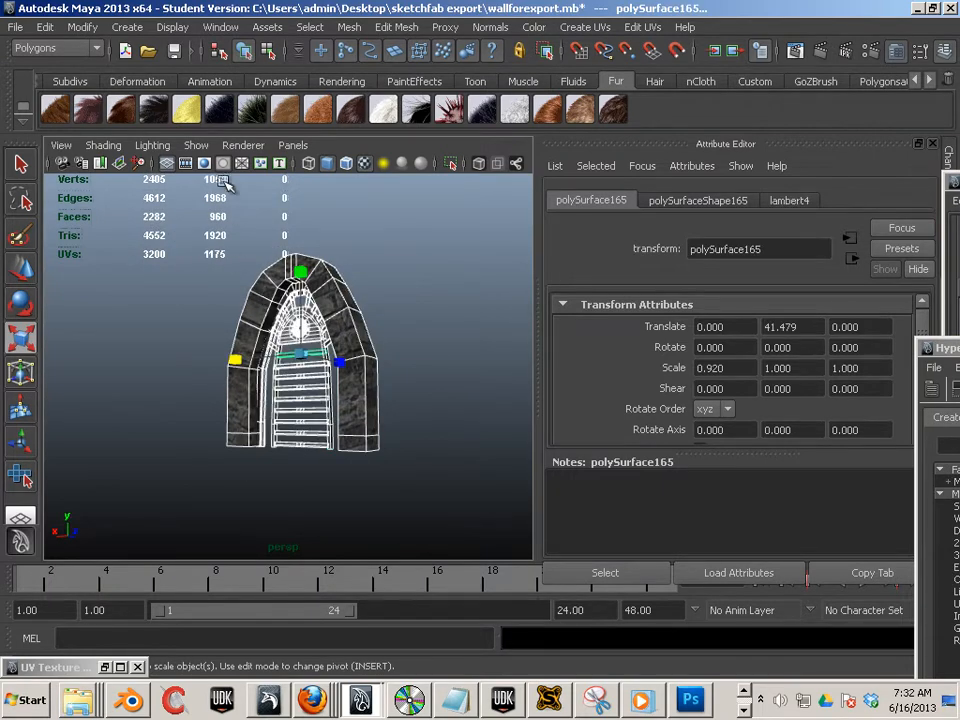
pyautogui.click(349, 27)
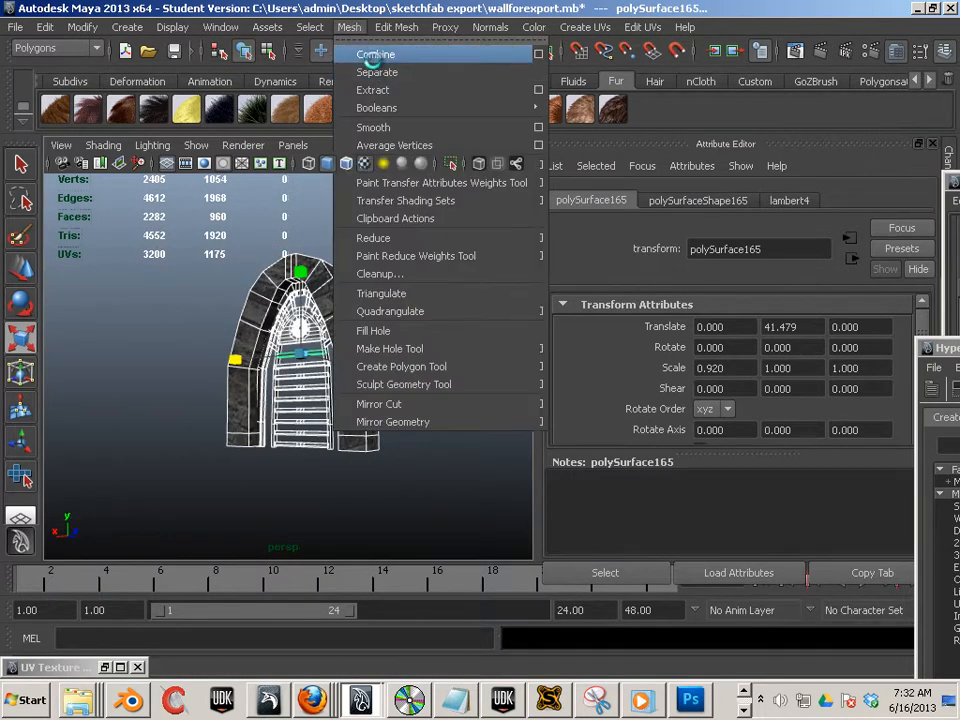
pyautogui.click(377, 54)
pyautogui.click(416, 386)
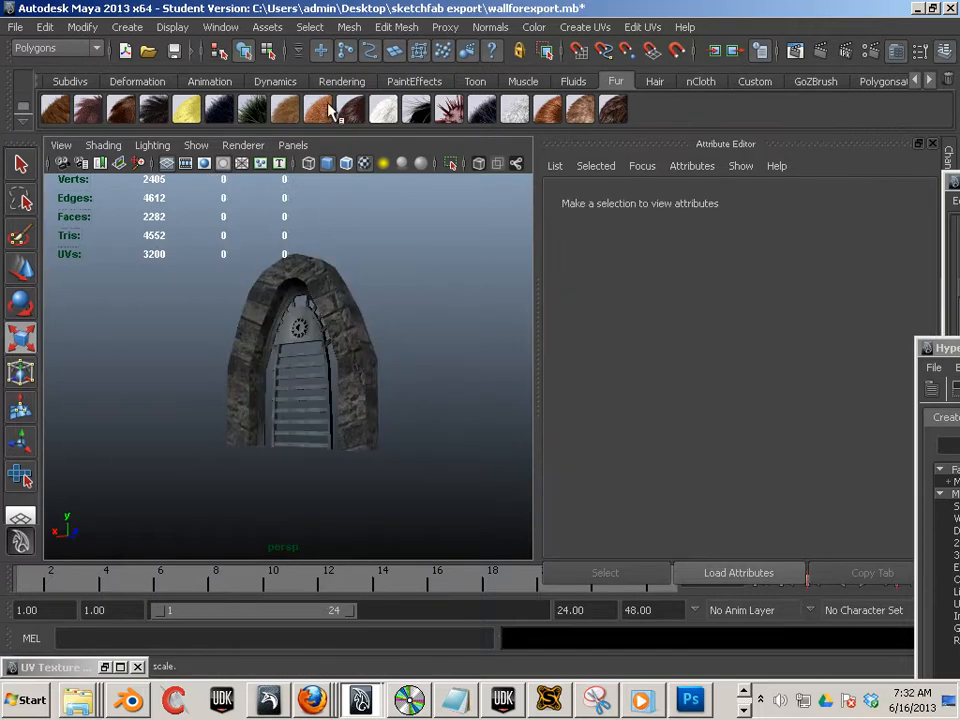
# Step: Open the combined gate mesh in a maximized UV Texture Editor and focus on the rung's UVs near the texture's lower edge
pyautogui.click(220, 27)
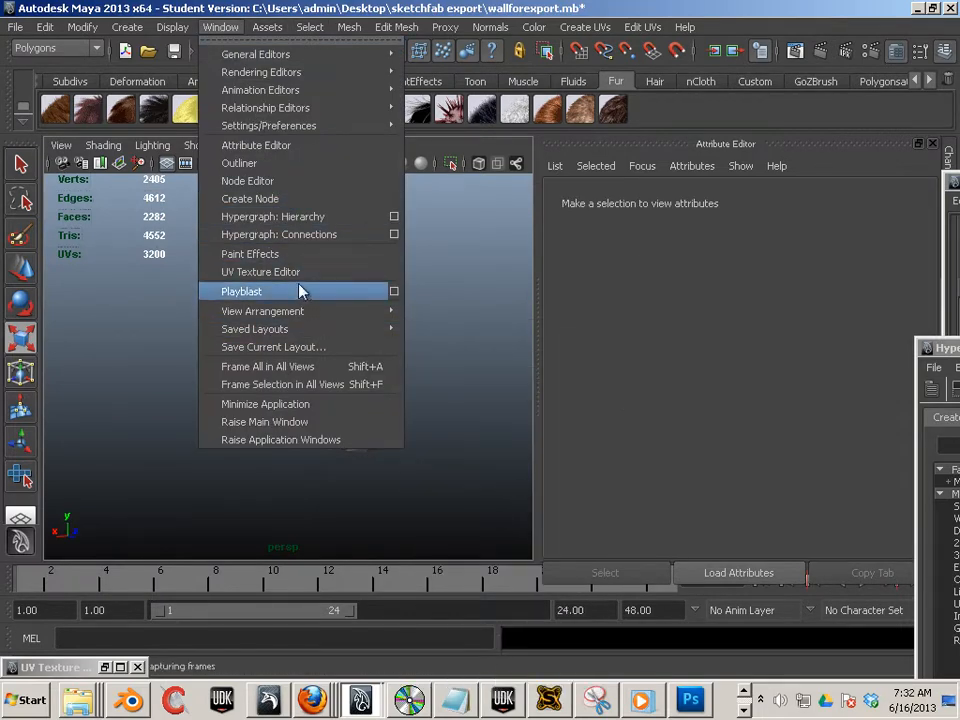
pyautogui.click(298, 279)
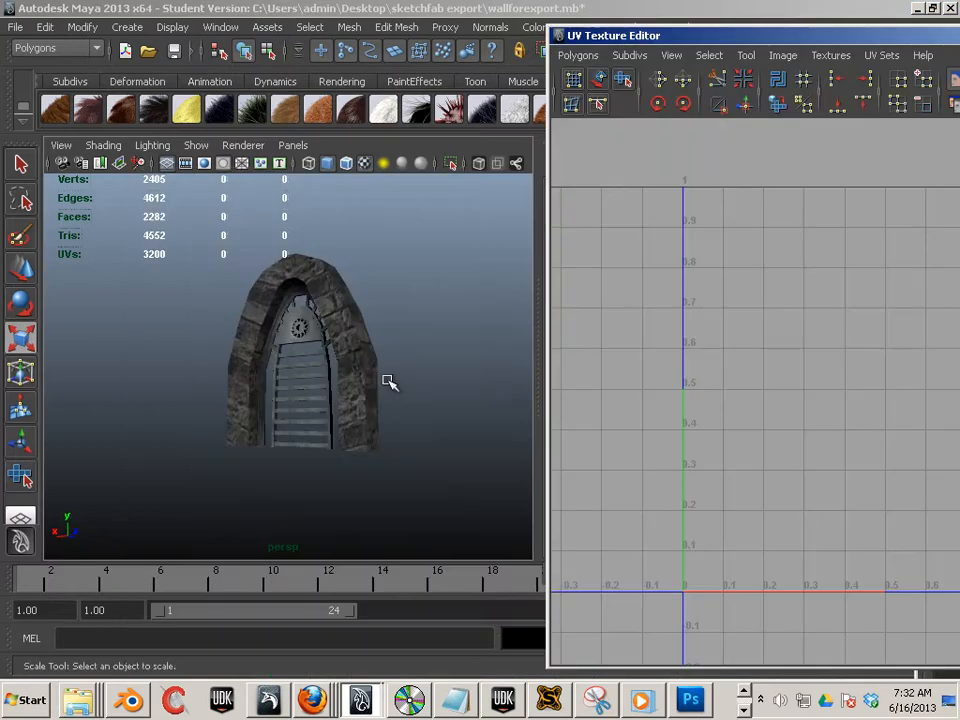
pyautogui.click(298, 375)
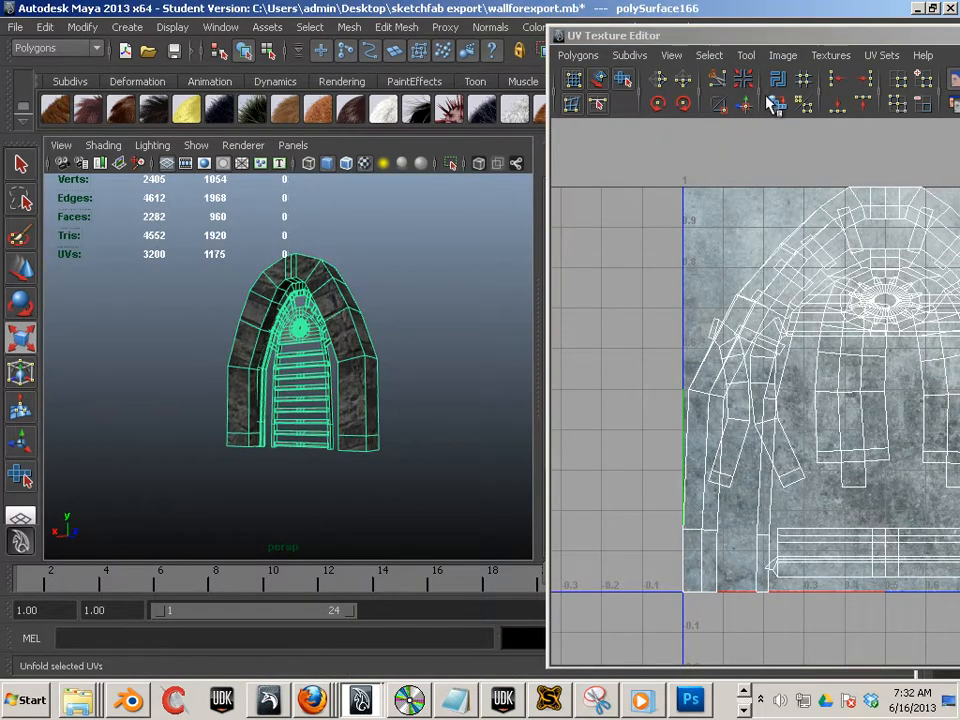
pyautogui.doubleClick(765, 38)
pyautogui.keyDown('alt'); pyautogui.moveTo(452, 600); pyautogui.dragTo(434, 437, button='middle'); pyautogui.keyUp('alt')
pyautogui.scroll(2, 427, 467)
pyautogui.scroll(1, 318, 485)
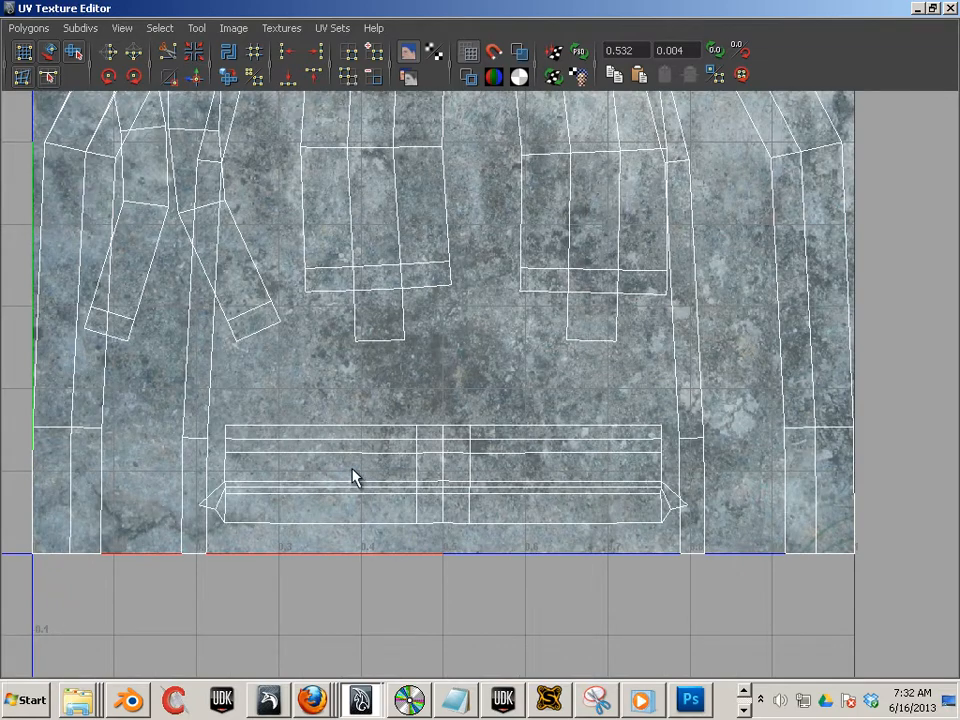
# Step: Select the entire UV shell of the rungs and scale it down slightly and uniformly
pyautogui.moveTo(398, 511); pyautogui.dragTo(396, 559)
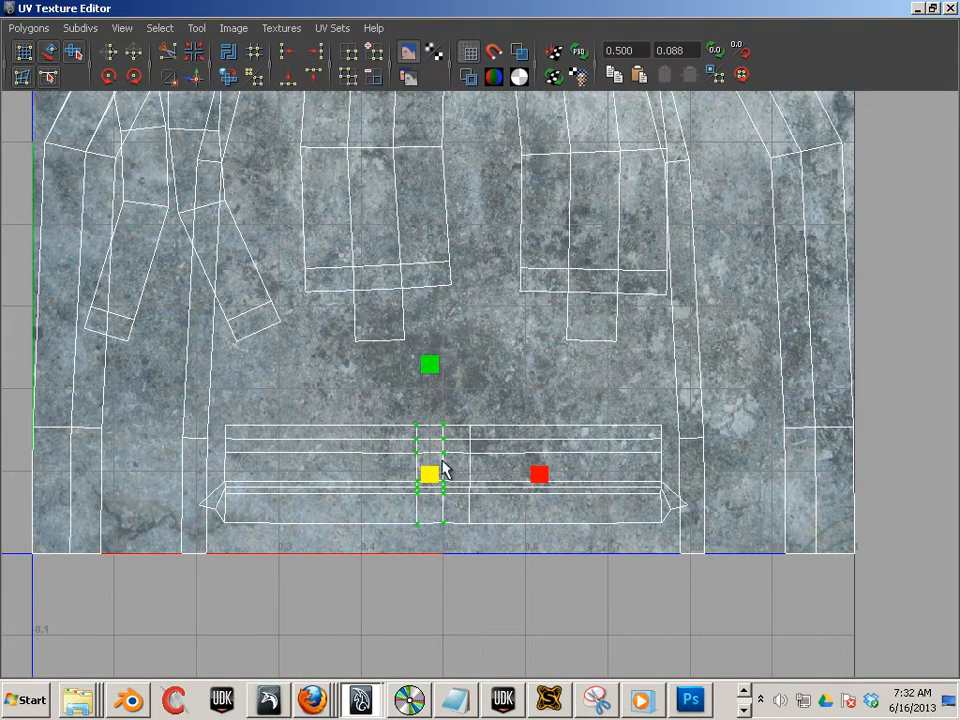
pyautogui.keyDown('ctrl'); pyautogui.moveTo(443, 459); pyautogui.dragTo(486, 433, button='right'); pyautogui.keyUp('ctrl')
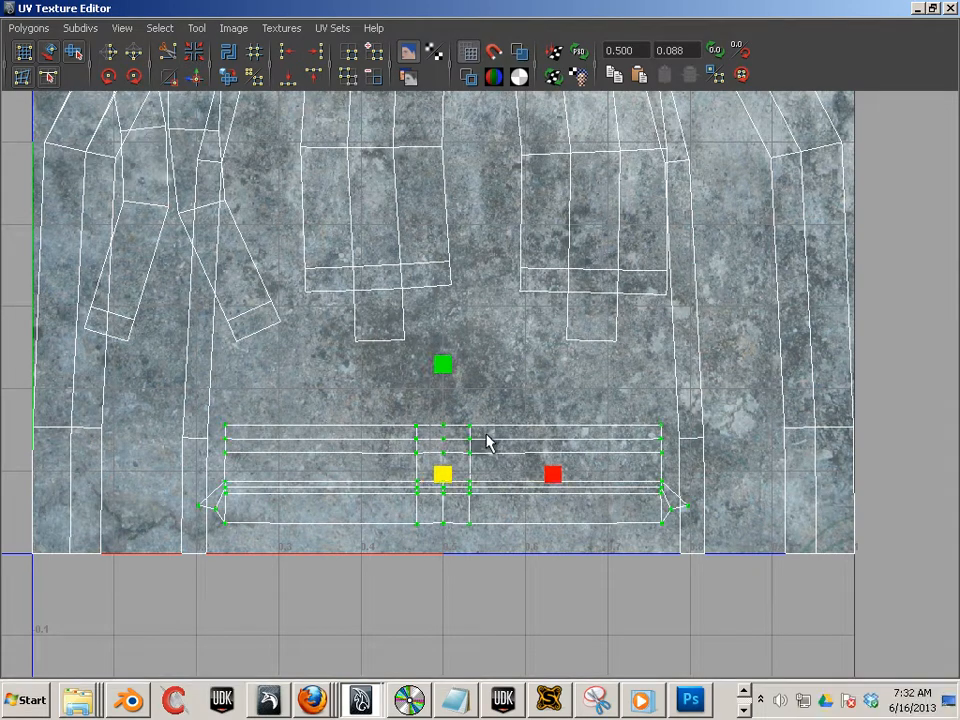
pyautogui.click(448, 471)
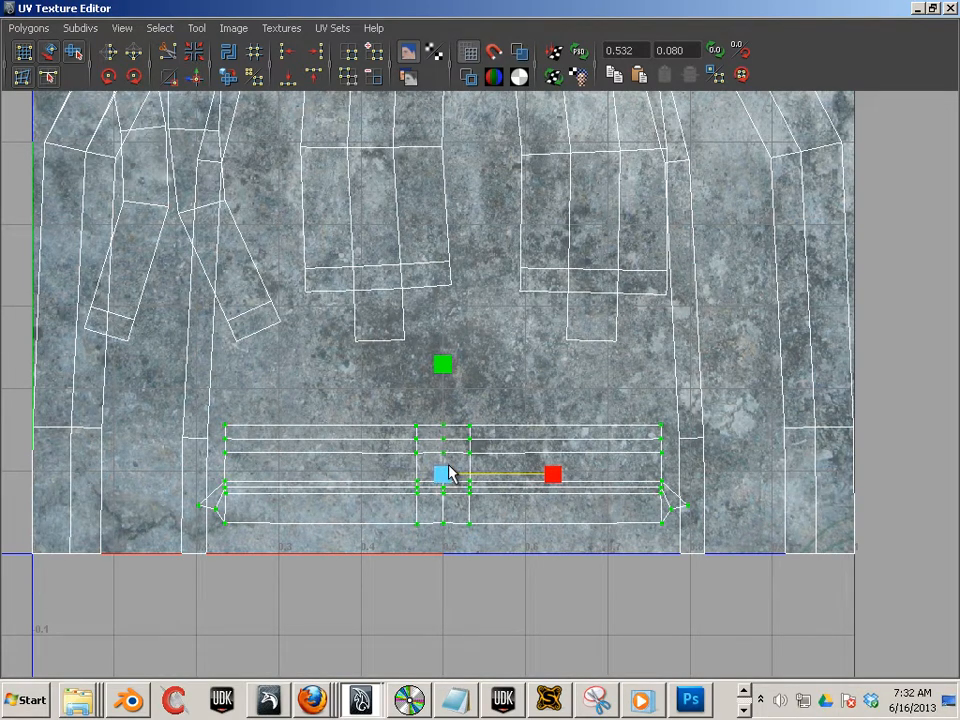
pyautogui.moveTo(445, 471); pyautogui.dragTo(451, 483)
pyautogui.click(474, 555)
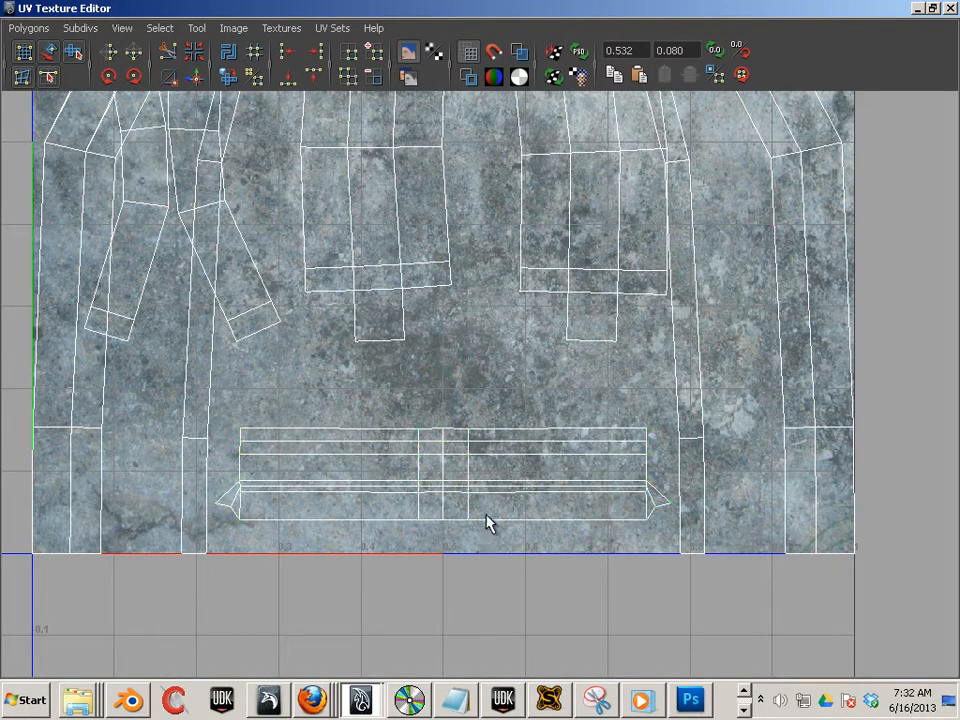
pyautogui.keyDown('alt'); pyautogui.moveTo(571, 334); pyautogui.dragTo(585, 507, button='middle'); pyautogui.keyUp('alt')
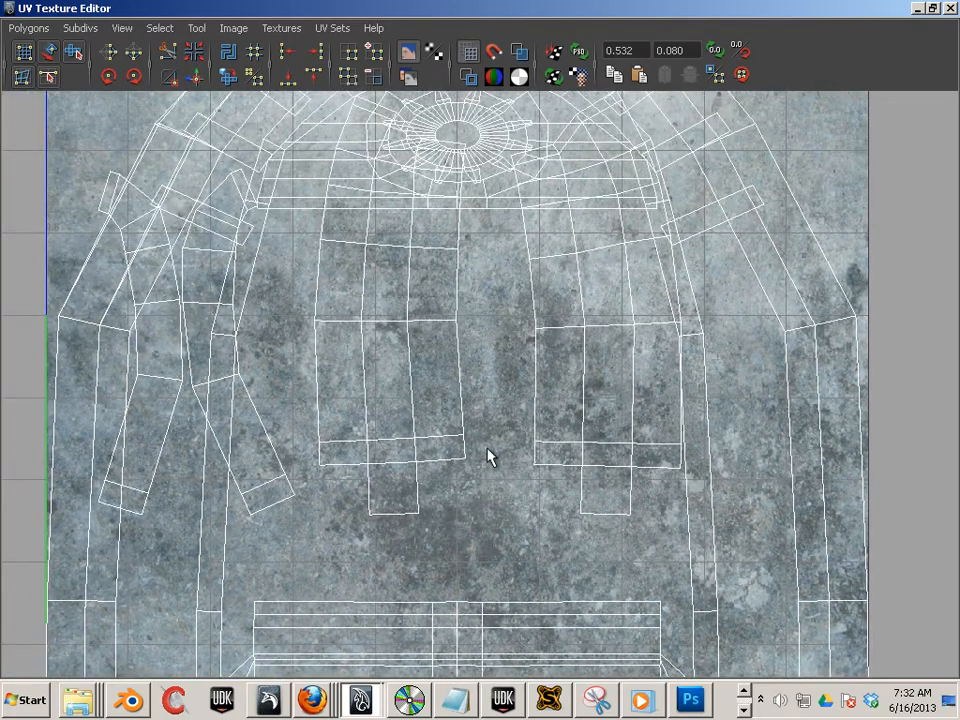
pyautogui.keyDown('alt'); pyautogui.moveTo(511, 512); pyautogui.dragTo(505, 310, button='middle'); pyautogui.keyUp('alt')
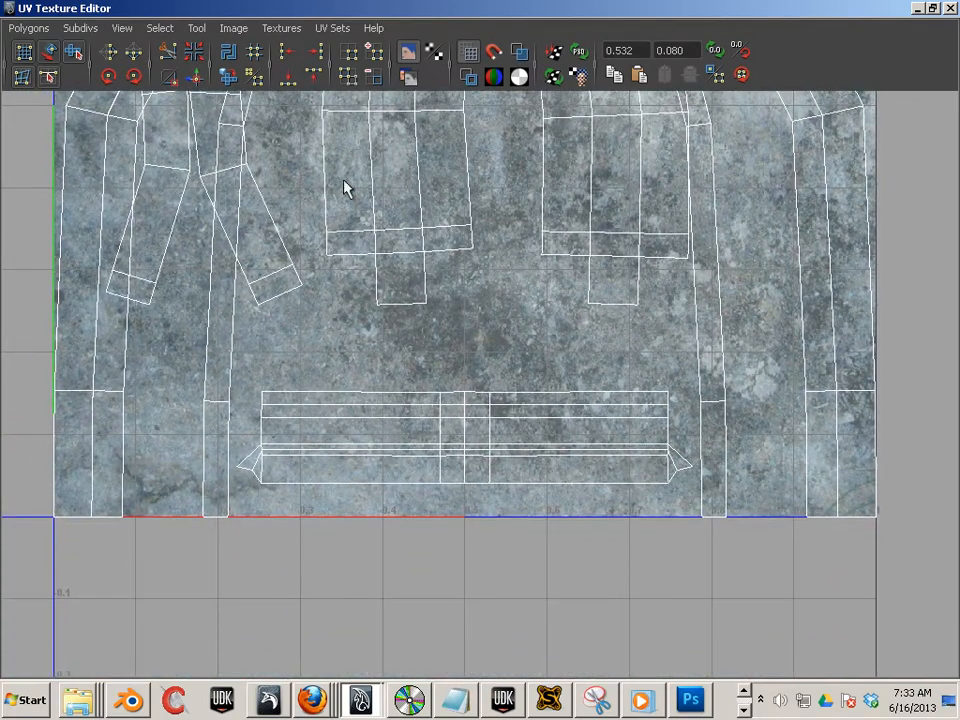
pyautogui.keyDown('alt'); pyautogui.moveTo(356, 193); pyautogui.dragTo(358, 456, button='middle'); pyautogui.keyUp('alt')
pyautogui.scroll(-1, 357, 446)
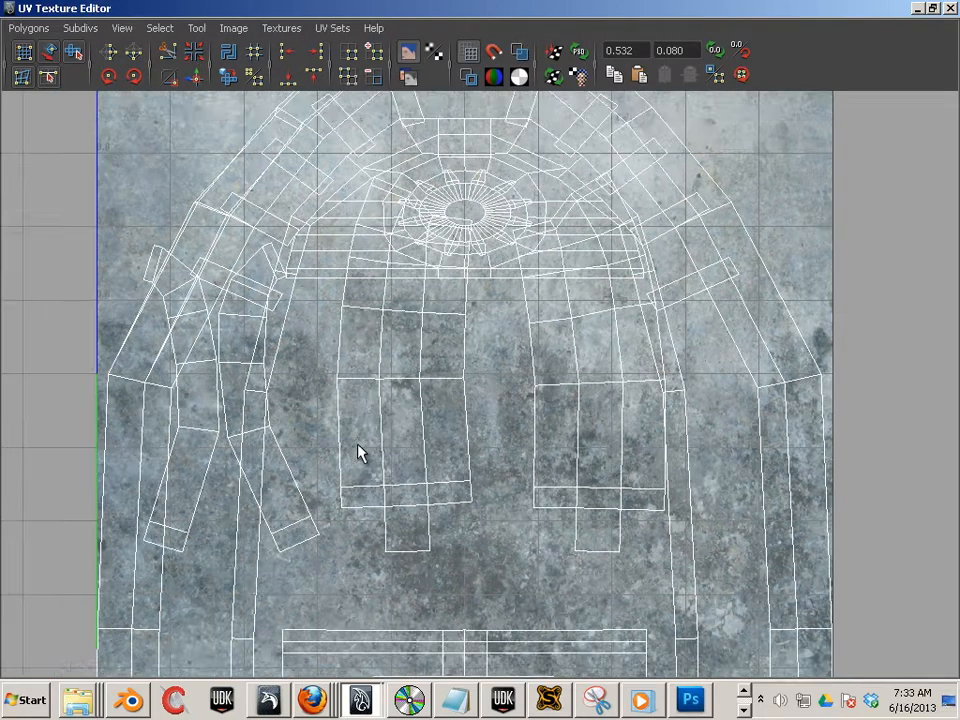
# Step: Close the UV Texture Editor, return the gate mesh to object mode and deselect it
pyautogui.scroll(-1, 360, 453)
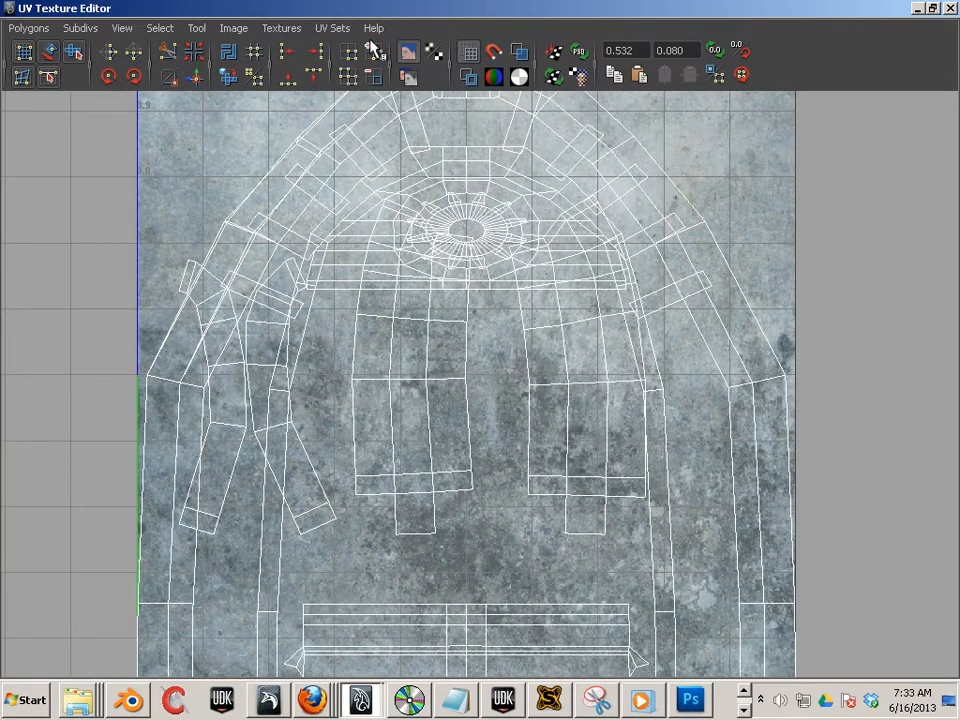
pyautogui.click(950, 8)
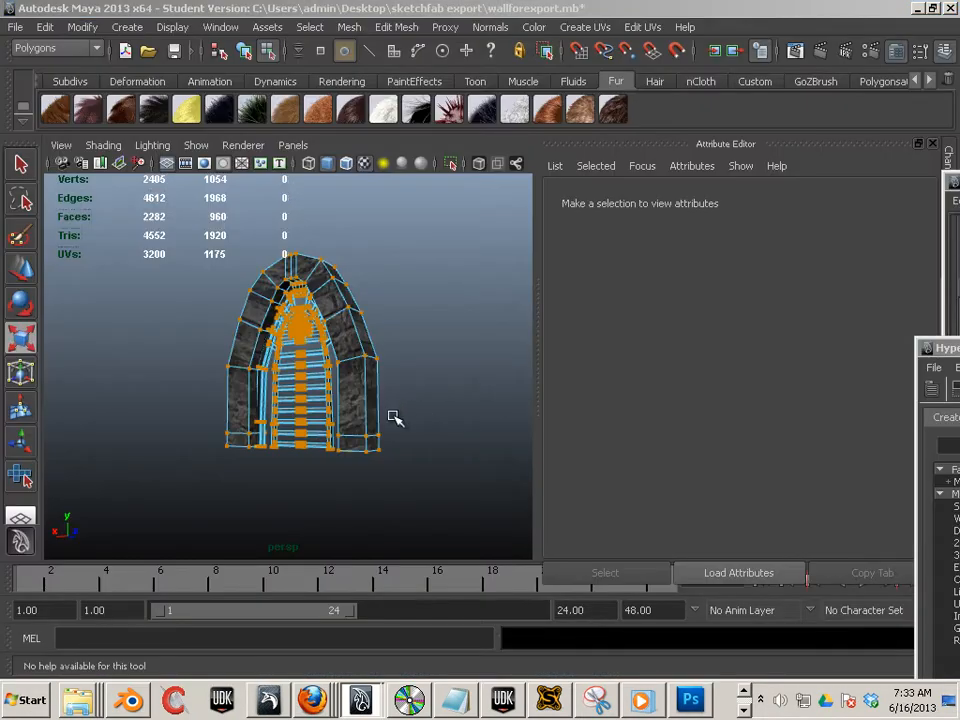
pyautogui.click(440, 425)
pyautogui.click(418, 386)
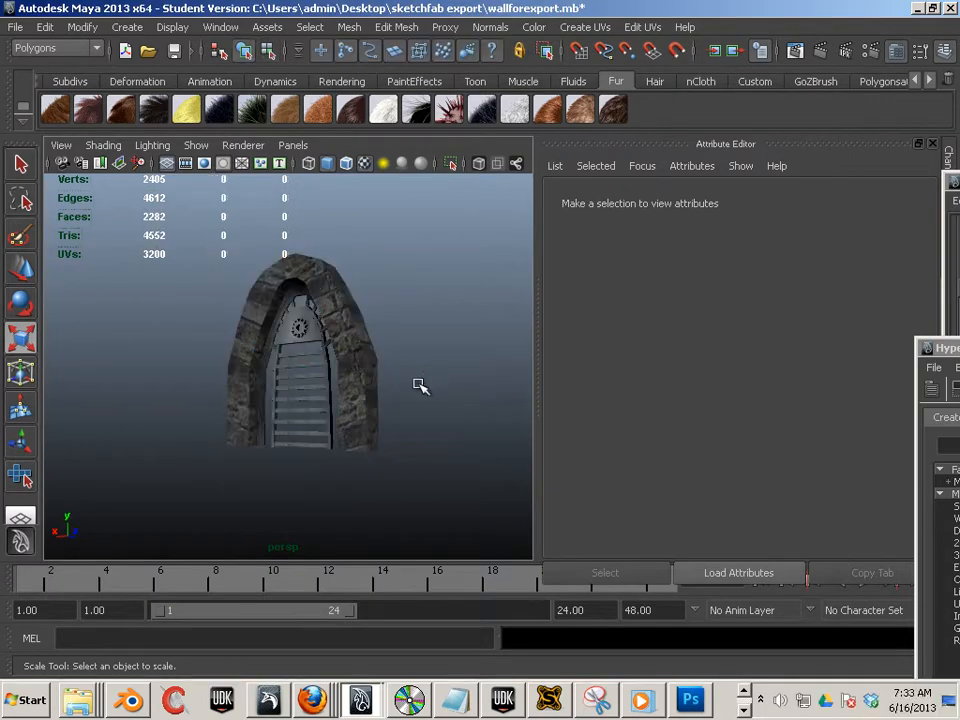
# Step: Examine the metal texture on the gate's rungs, side bars and arch from close up and from several angles
pyautogui.scroll(6, 313, 478)
pyautogui.scroll(8, 277, 456)
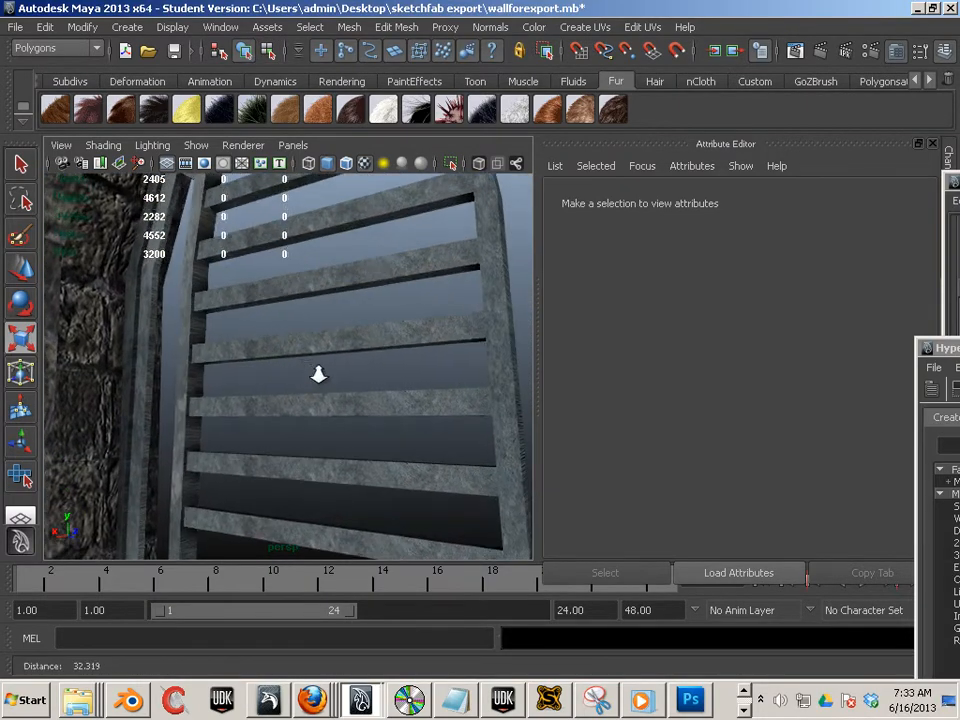
pyautogui.keyDown('alt'); pyautogui.moveTo(386, 360); pyautogui.dragTo(386, 236, button='middle'); pyautogui.keyUp('alt')
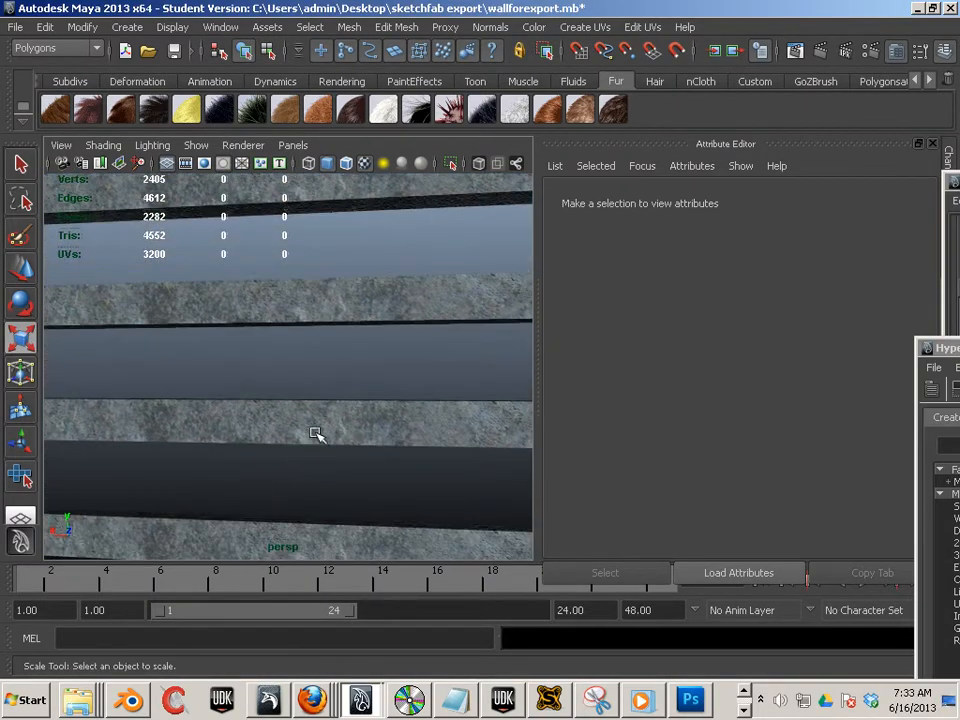
pyautogui.scroll(-5, 302, 385)
pyautogui.moveTo(358, 446)
pyautogui.keyDown('alt'); pyautogui.mouseDown()
pyautogui.moveTo(309, 446)
pyautogui.moveTo(315, 463)
pyautogui.moveTo(350, 450)
pyautogui.mouseUp(); pyautogui.keyUp('alt')
pyautogui.scroll(4, 285, 447)
pyautogui.keyDown('alt'); pyautogui.moveTo(350, 450); pyautogui.dragTo(392, 433, button='middle'); pyautogui.keyUp('alt')
pyautogui.scroll(-5, 392, 433)
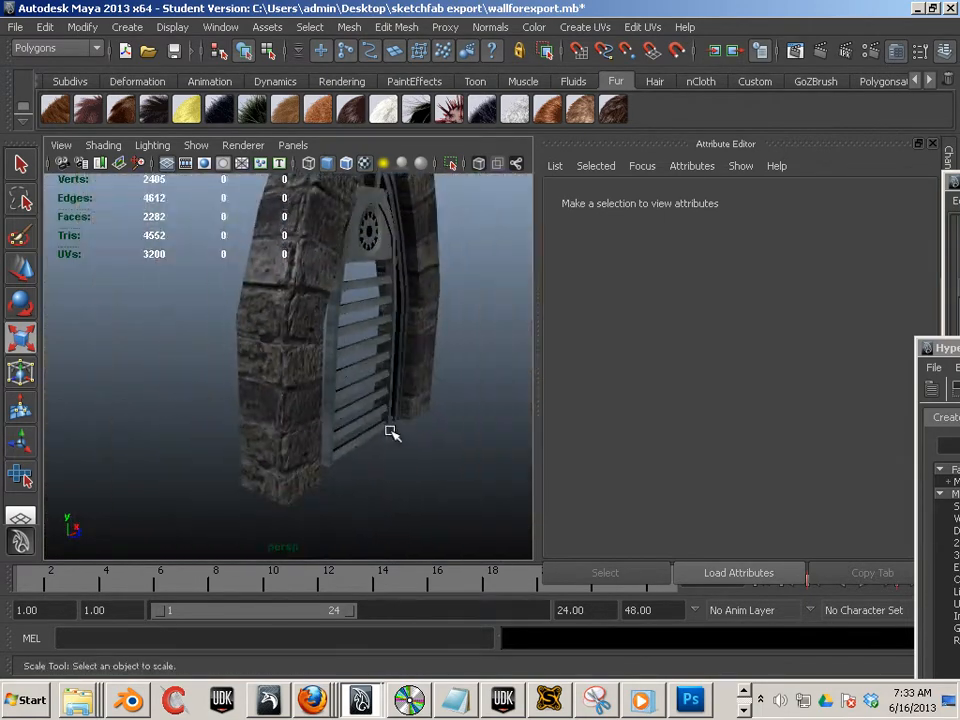
pyautogui.keyDown('alt'); pyautogui.moveTo(392, 433); pyautogui.dragTo(270, 425); pyautogui.keyUp('alt')
pyautogui.scroll(1, 270, 425)
pyautogui.scroll(5, 366, 435)
pyautogui.keyDown('alt'); pyautogui.moveTo(366, 435); pyautogui.dragTo(244, 406); pyautogui.keyUp('alt')
pyautogui.keyDown('alt'); pyautogui.moveTo(259, 416); pyautogui.dragTo(326, 432, button='middle'); pyautogui.keyUp('alt')
pyautogui.scroll(-2, 277, 435)
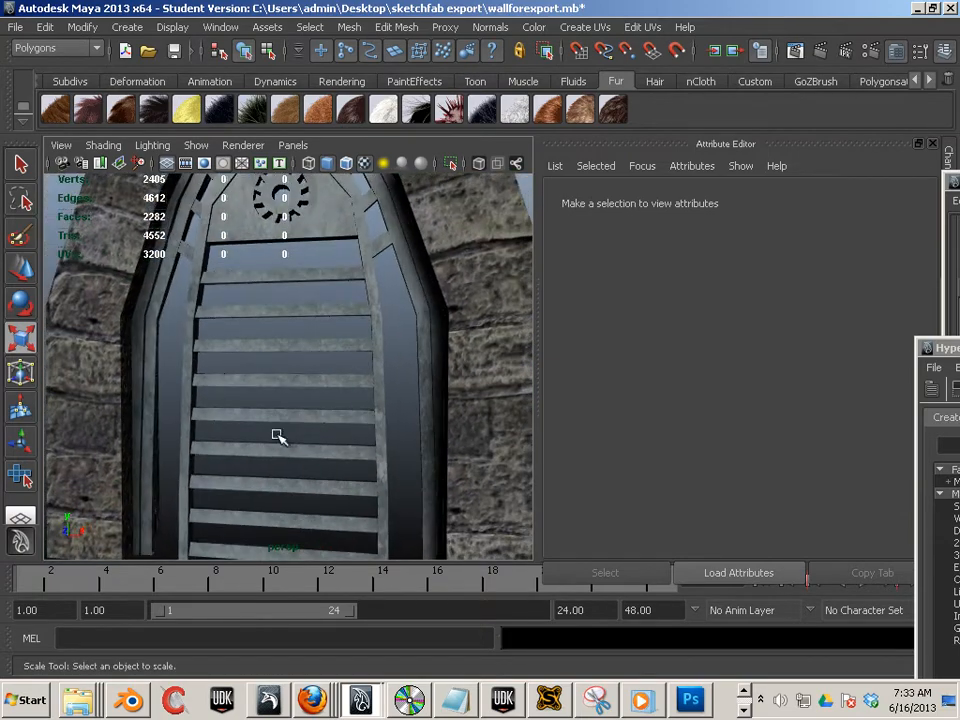
pyautogui.scroll(-3, 293, 356)
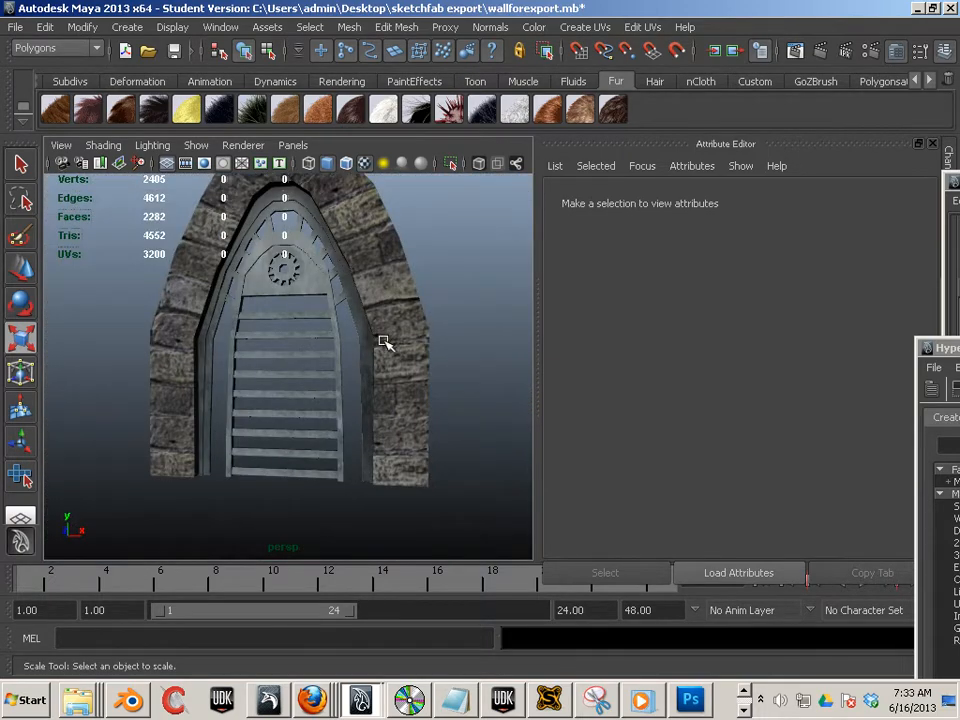
# Step: Select the combined gate and arch mesh and center its pivot
pyautogui.click(349, 456)
pyautogui.scroll(-5, 357, 445)
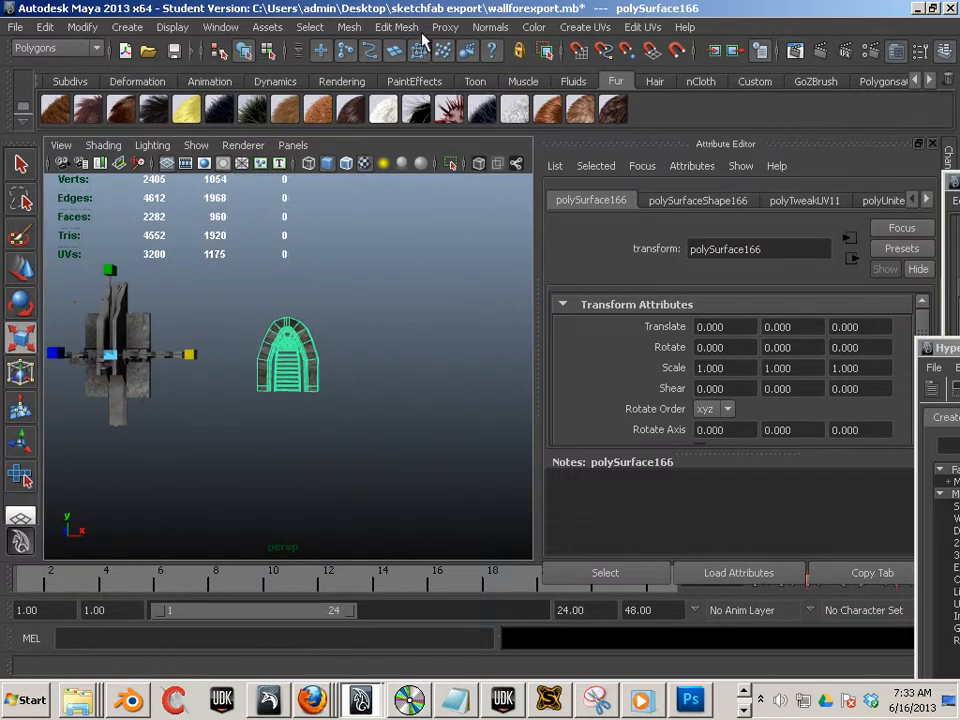
pyautogui.click(82, 27)
pyautogui.click(110, 199)
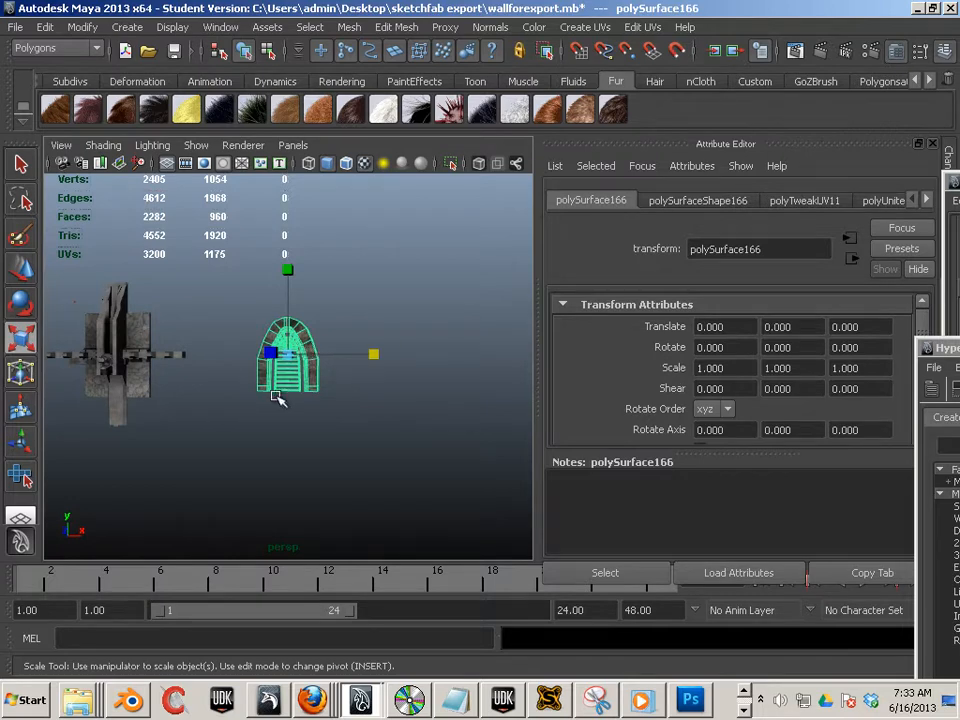
# Step: Move the gate mesh in the front view onto the grid's vertical center line, at Translate X -219.303
pyautogui.click(19, 267)
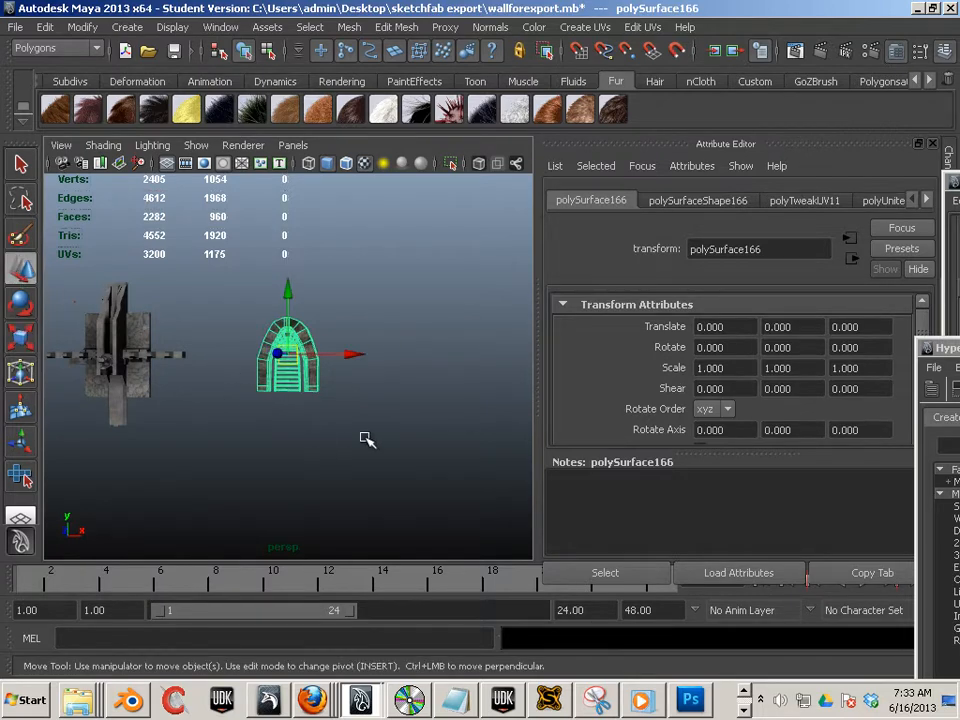
pyautogui.press('space')
pyautogui.press('space')
pyautogui.scroll(-5, 383, 431)
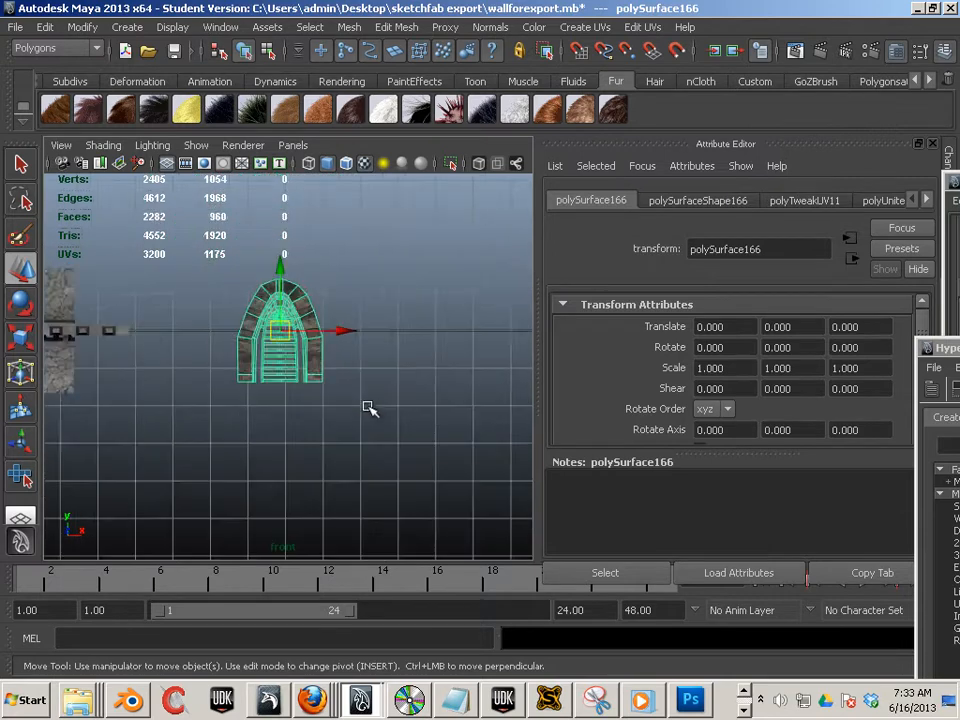
pyautogui.scroll(-1, 277, 406)
pyautogui.keyDown('alt'); pyautogui.moveTo(294, 410); pyautogui.dragTo(382, 420, button='middle'); pyautogui.keyUp('alt')
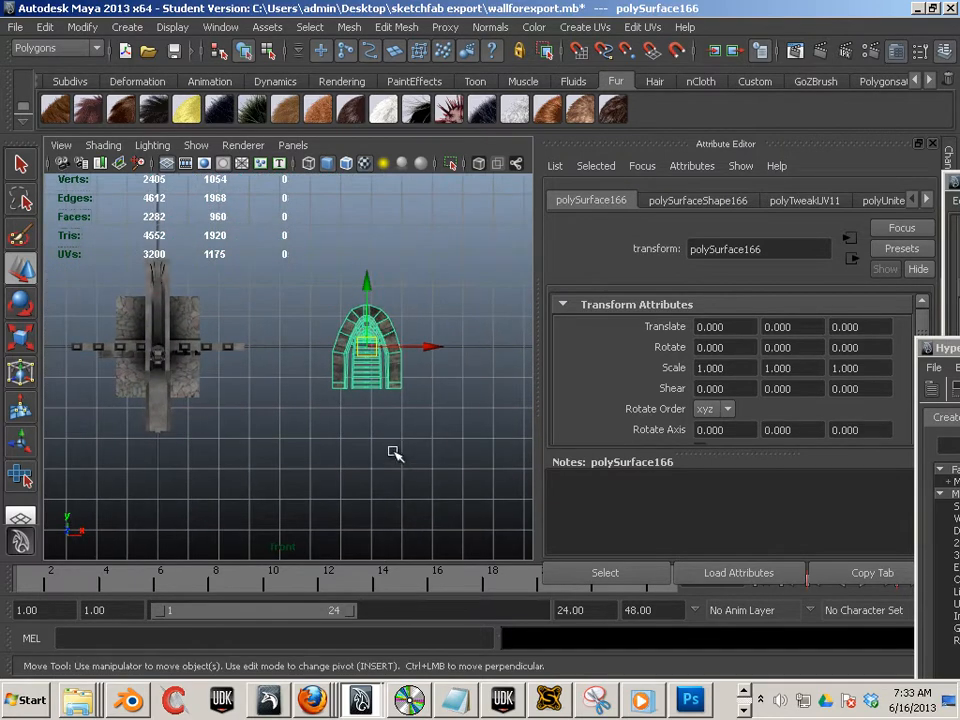
pyautogui.moveTo(366, 347); pyautogui.dragTo(157, 347)
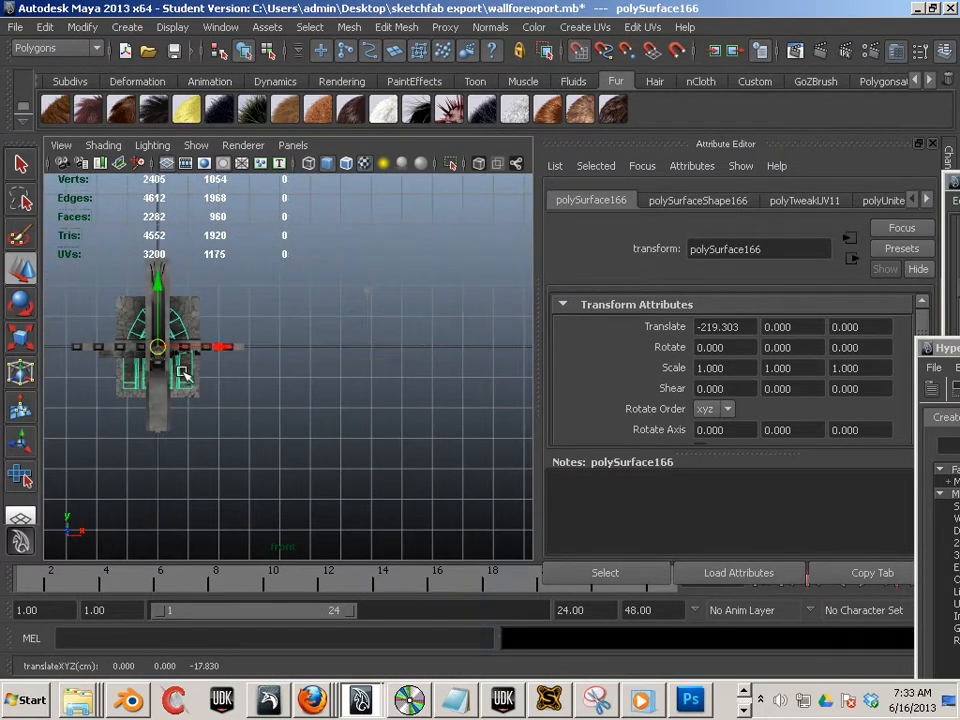
# Step: Export the selected gate mesh as FBX to the steampunkbuilding1 folder, replacing window_1.fbx
pyautogui.click(15, 29)
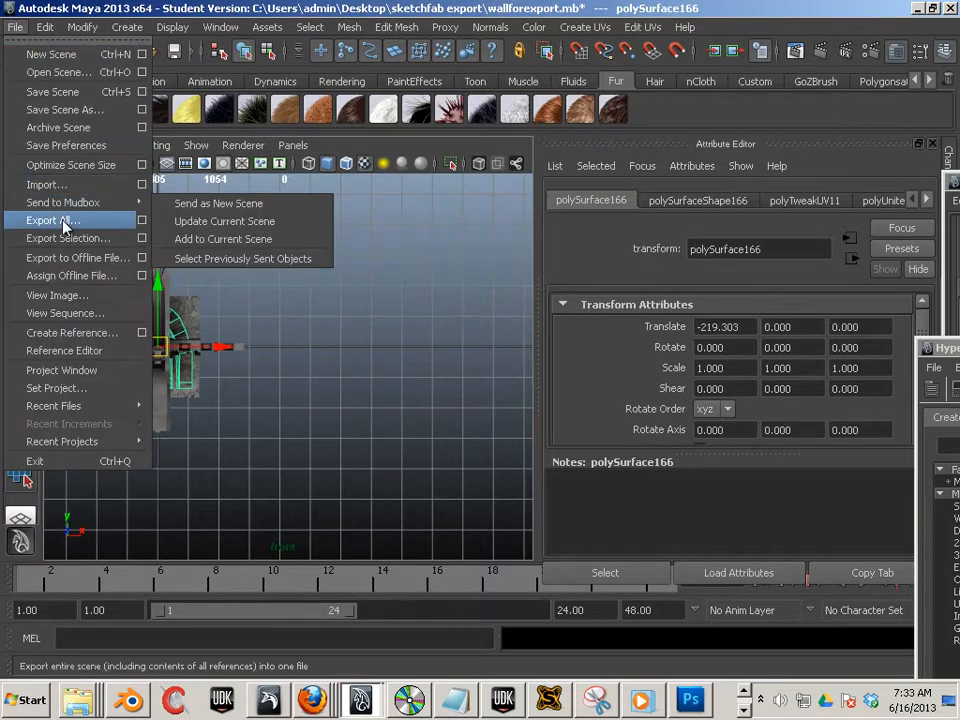
pyautogui.click(75, 238)
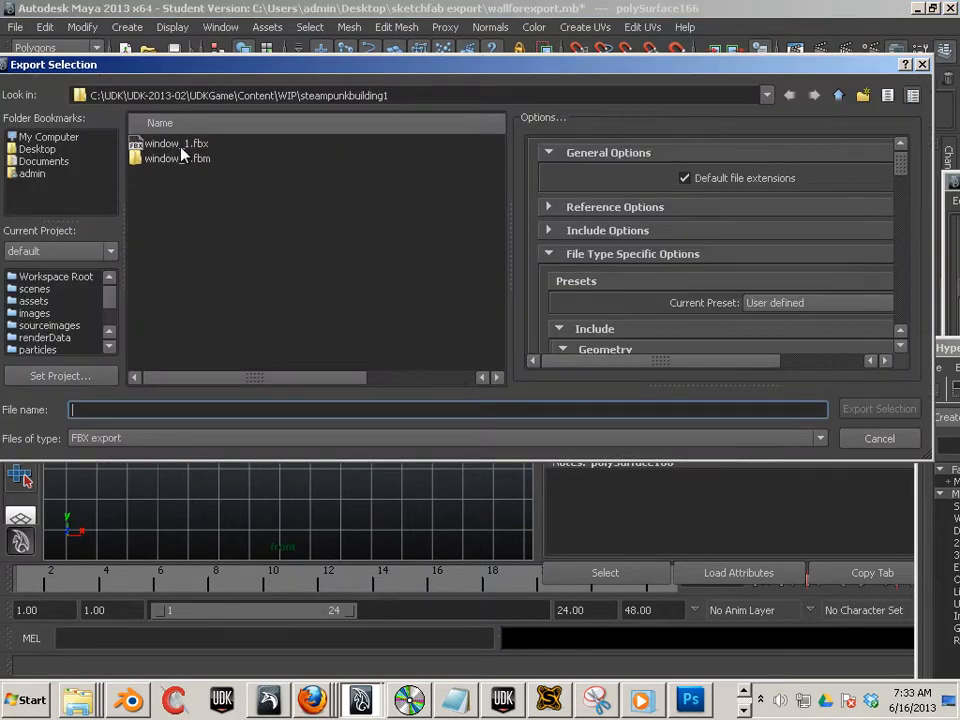
pyautogui.click(180, 147)
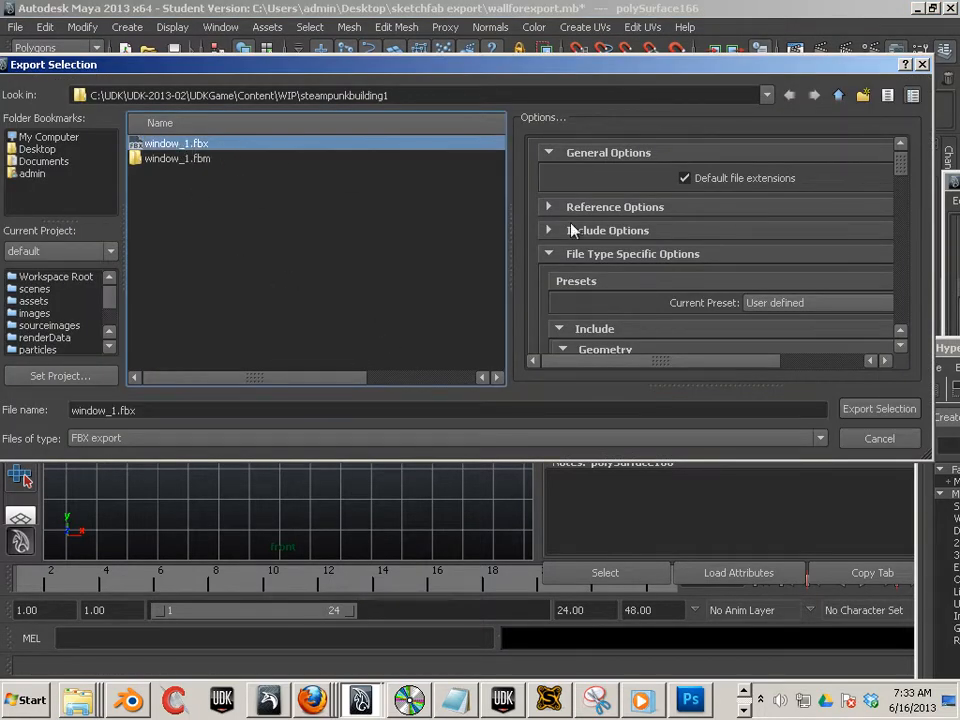
pyautogui.click(855, 409)
pyautogui.click(418, 284)
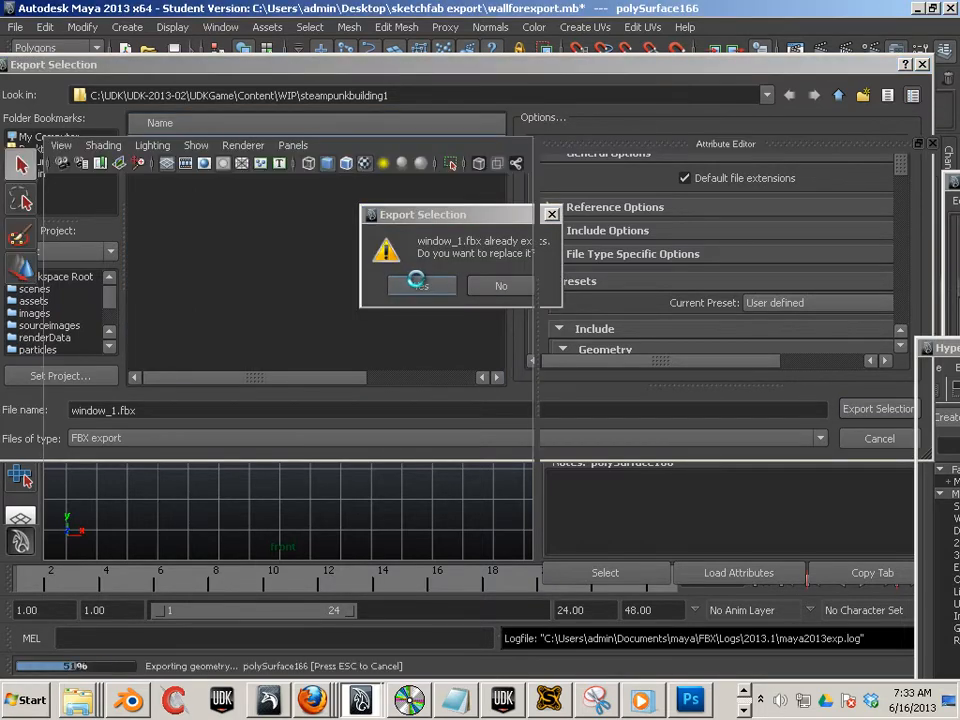
pyautogui.click(418, 279)
# Step: Save the wallforexport.mb scene, accepting the student version notice
pyautogui.click(15, 28)
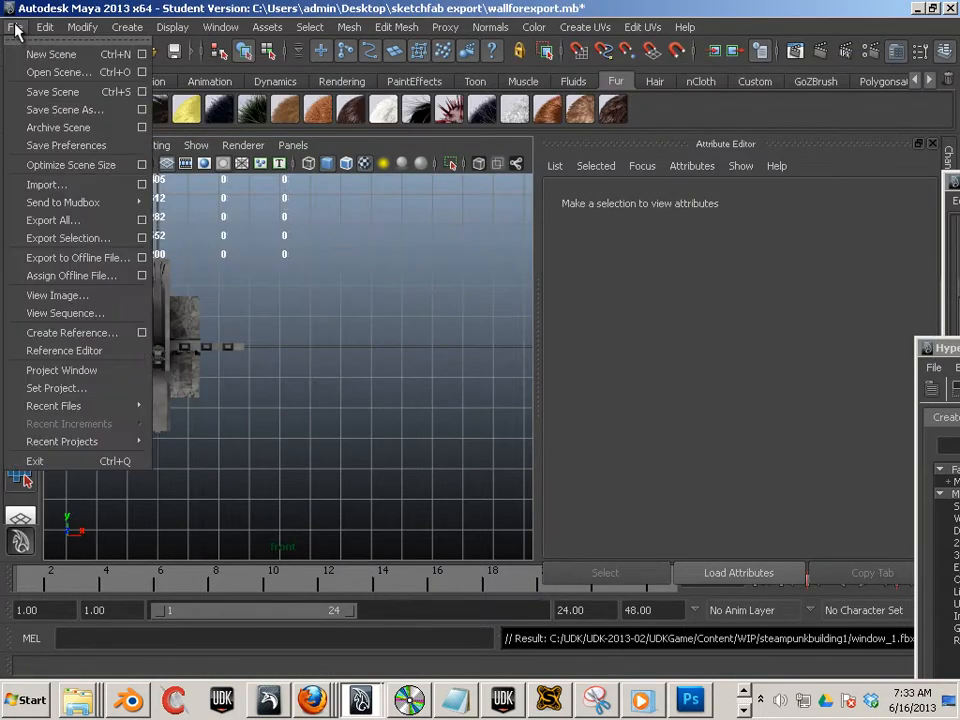
pyautogui.click(51, 93)
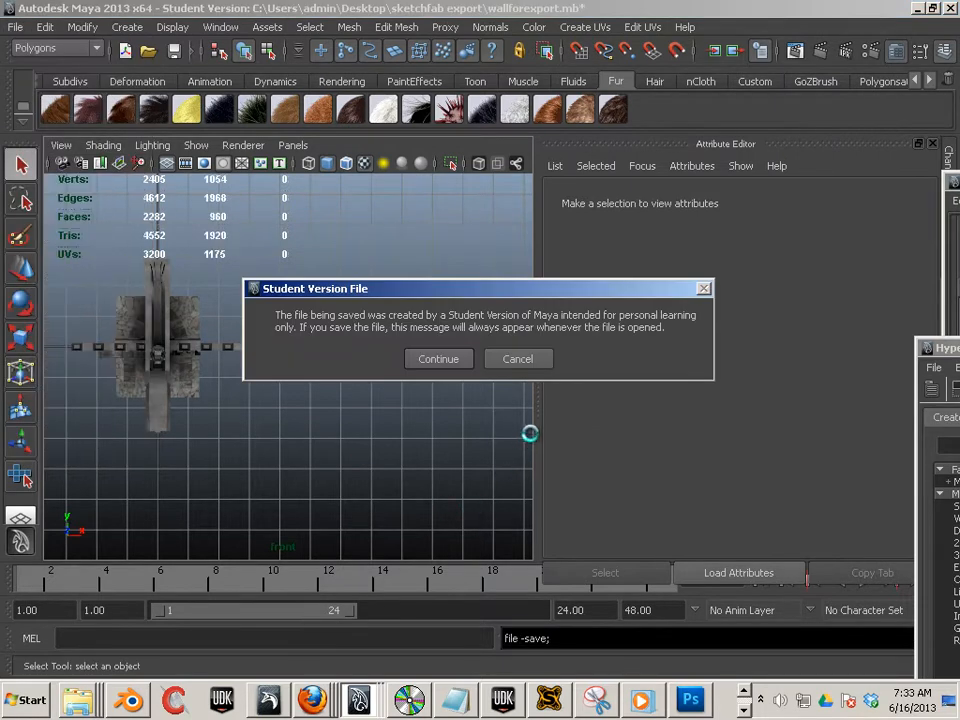
pyautogui.click(437, 360)
# Step: Switch to UDK, reimport the Window_1_polySurface82 static mesh from the 01_steampunk_building package and inspect the gate in the perspective view
pyautogui.click(503, 700)
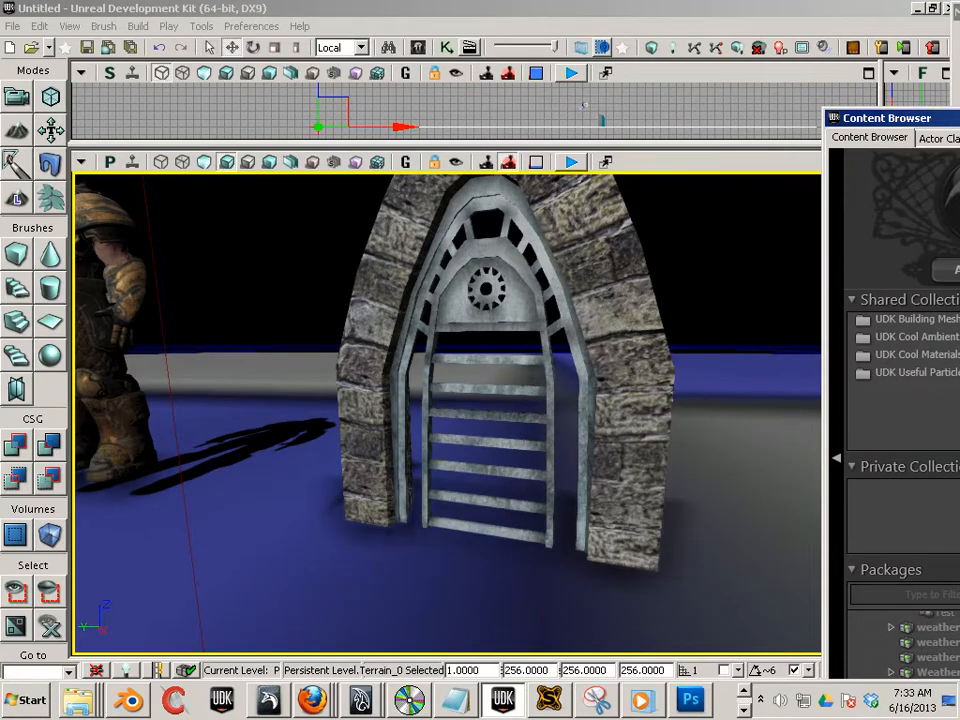
pyautogui.scroll(5, 590, 465)
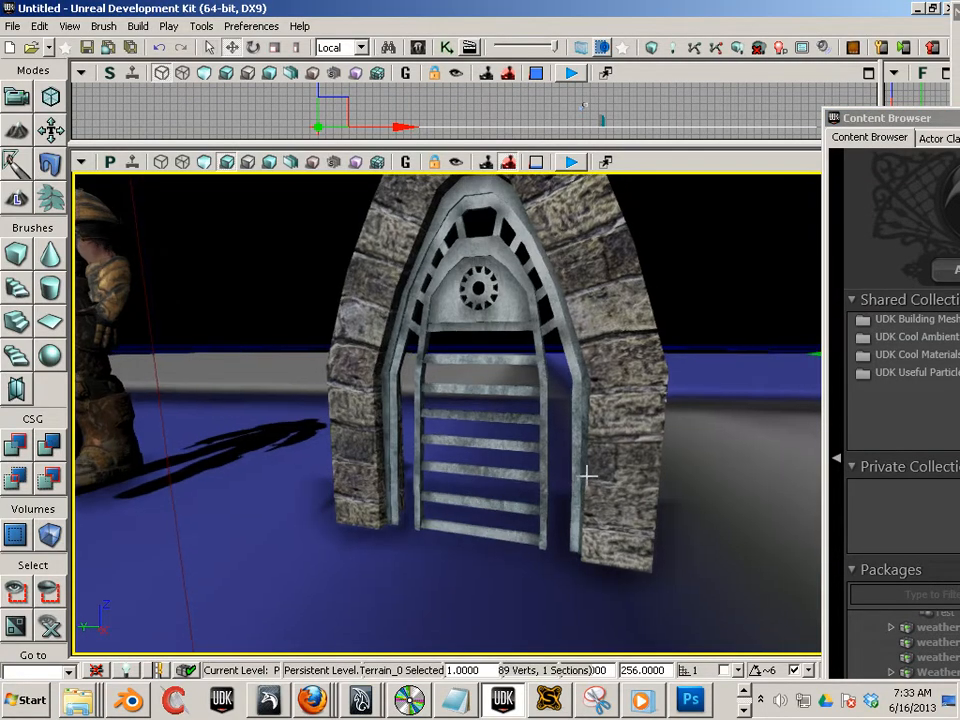
pyautogui.scroll(4, 604, 456)
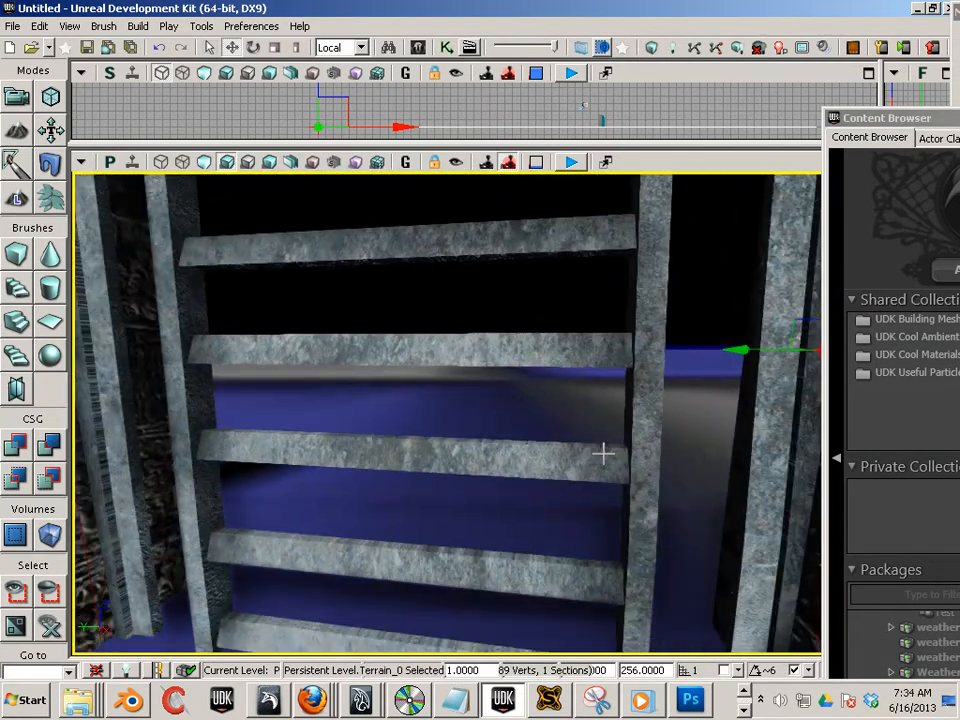
pyautogui.moveTo(932, 118); pyautogui.dragTo(217, 25)
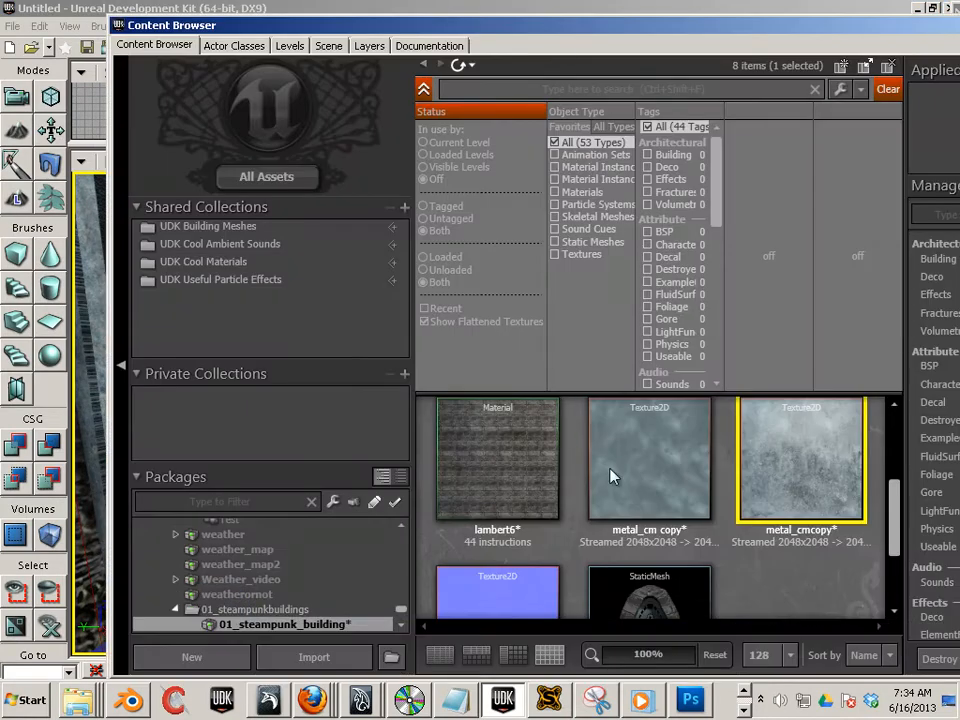
pyautogui.scroll(-2, 651, 588)
pyautogui.click(652, 580)
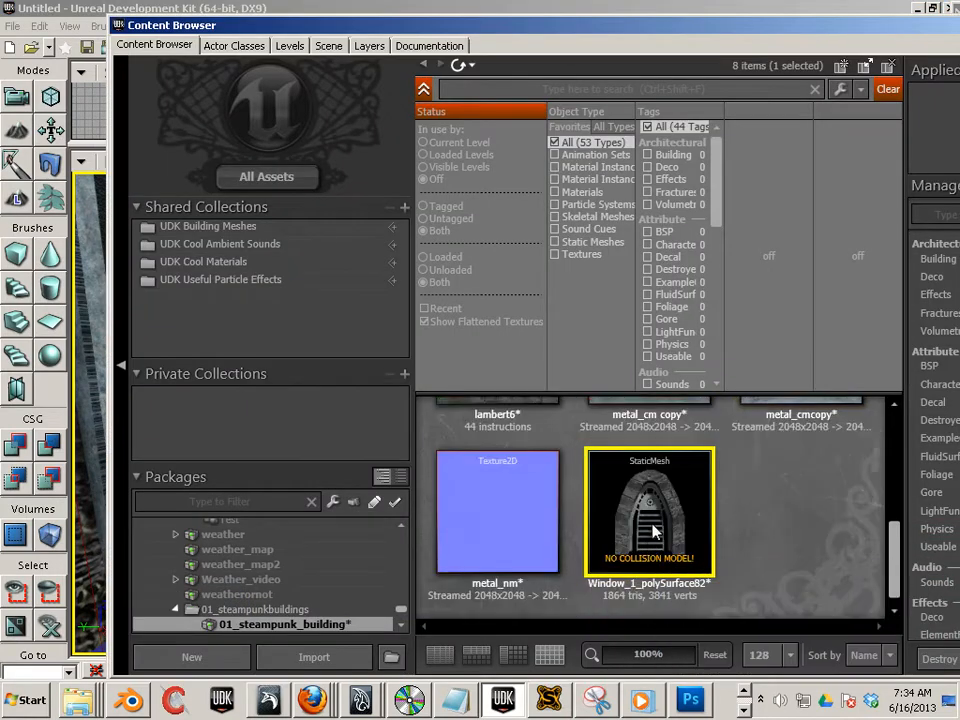
pyautogui.scroll(-4, 659, 261)
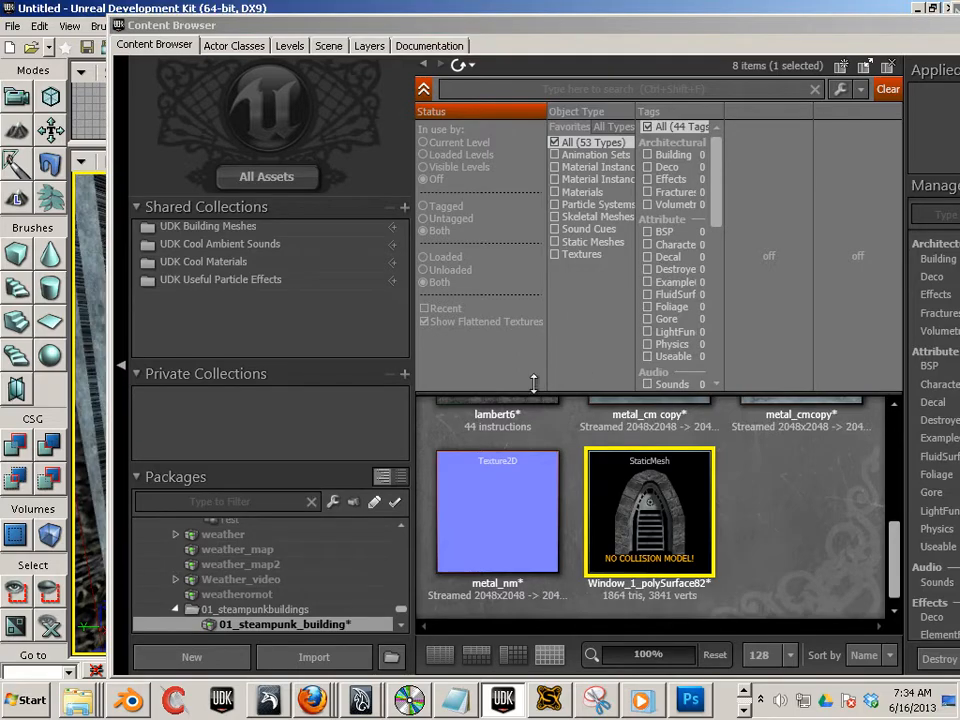
pyautogui.moveTo(367, 23); pyautogui.dragTo(959, 102)
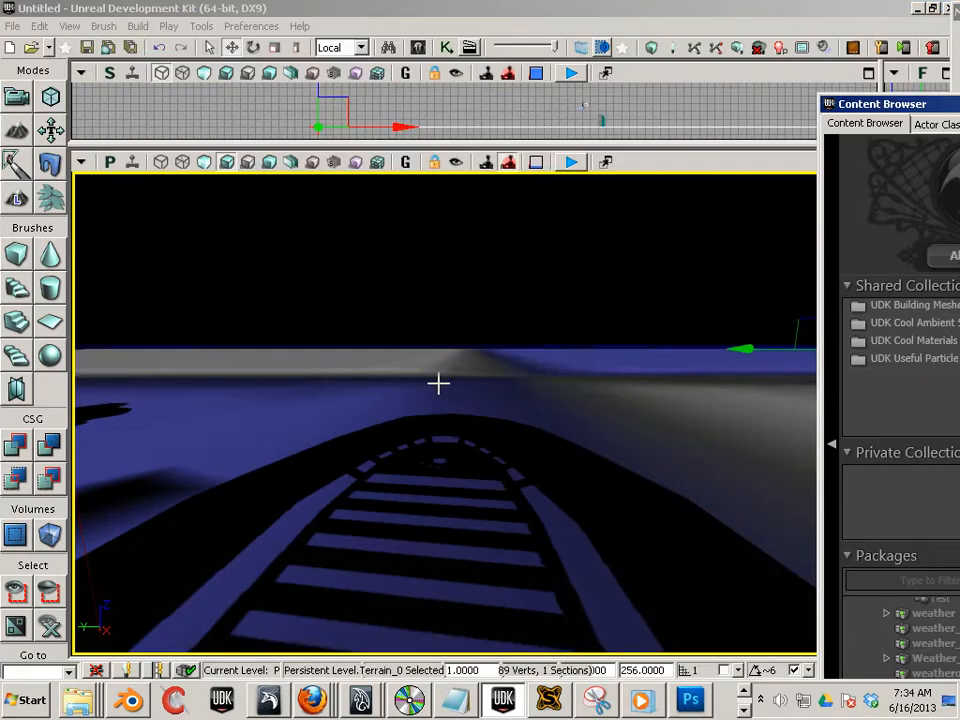
pyautogui.moveTo(428, 473); pyautogui.dragTo(393, 505)
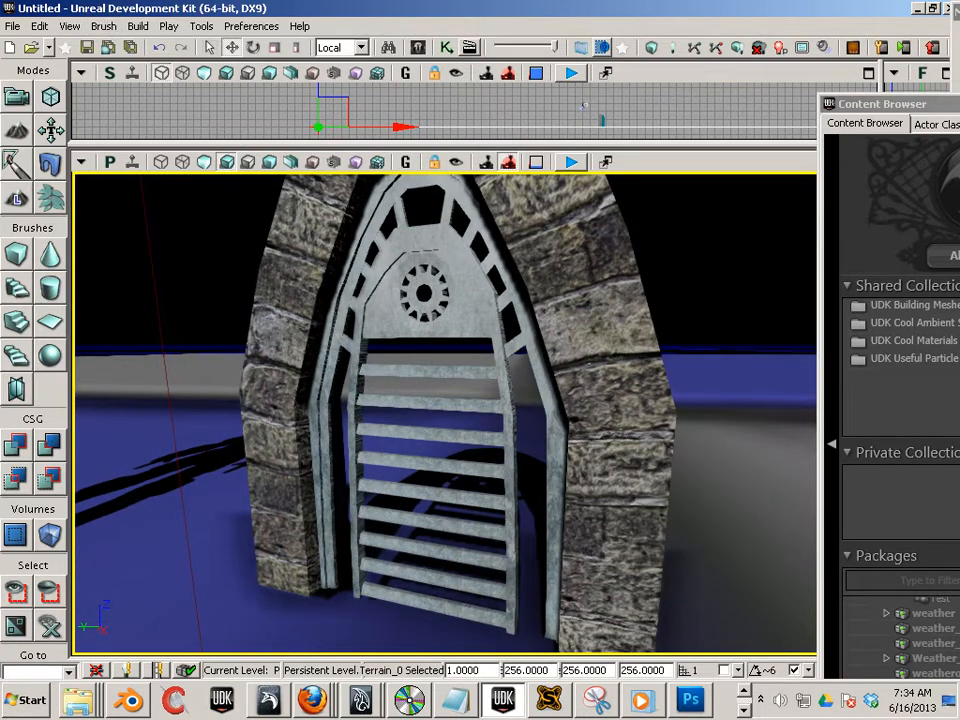
# Step: Open Window_1_polySurface82 in the Static Mesh Editor, check the layouts of UV Channel 0 and UV Channel 1, and close the editor
pyautogui.doubleClick(872, 104)
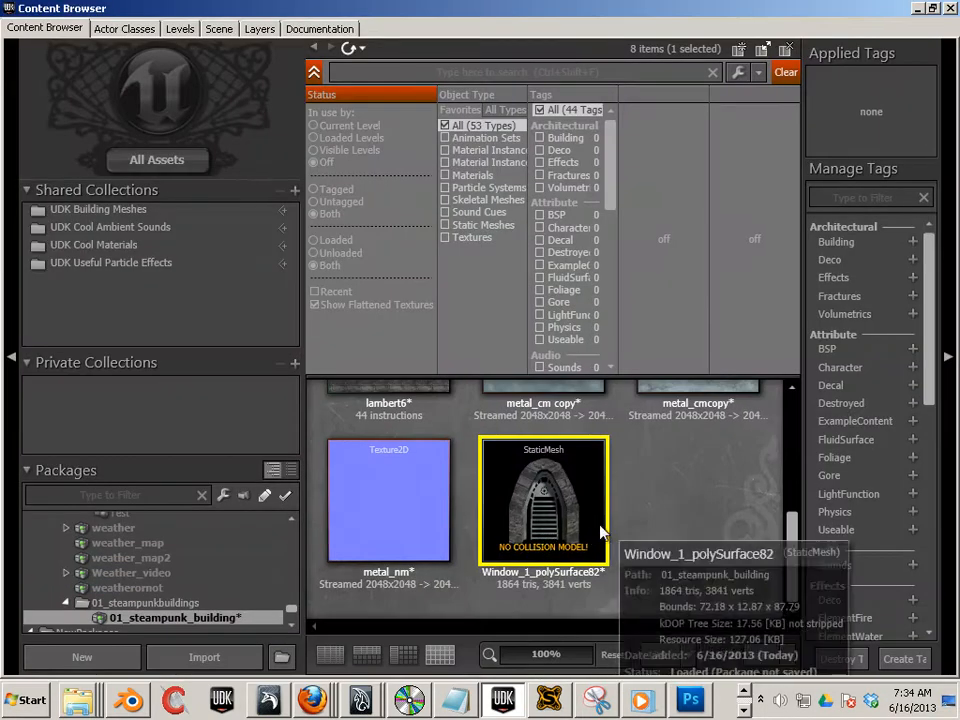
pyautogui.doubleClick(606, 490)
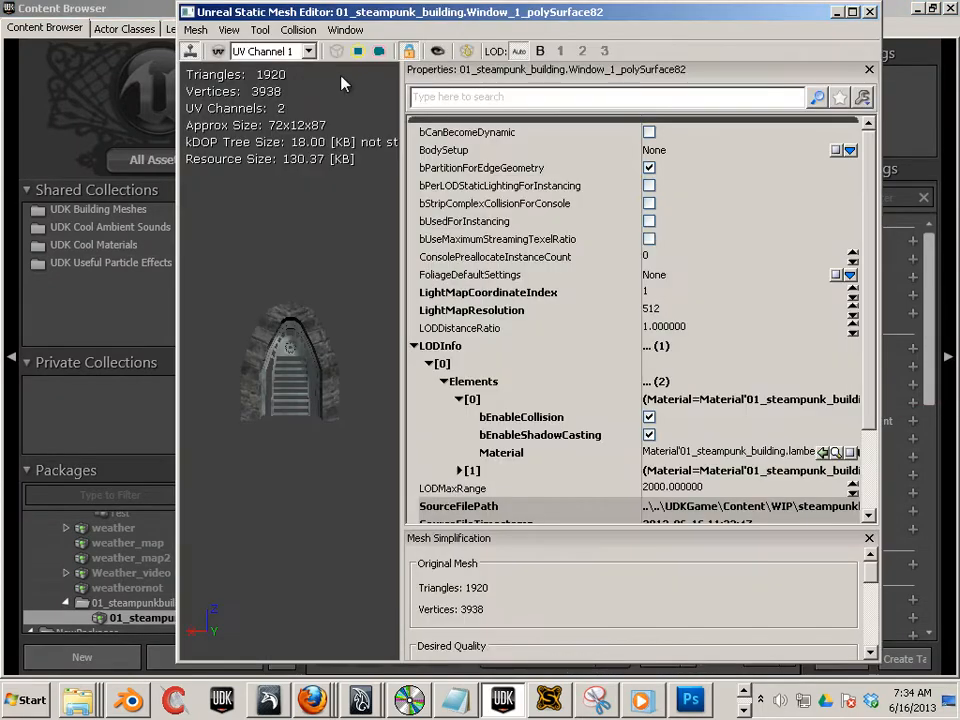
pyautogui.click(307, 51)
pyautogui.click(288, 68)
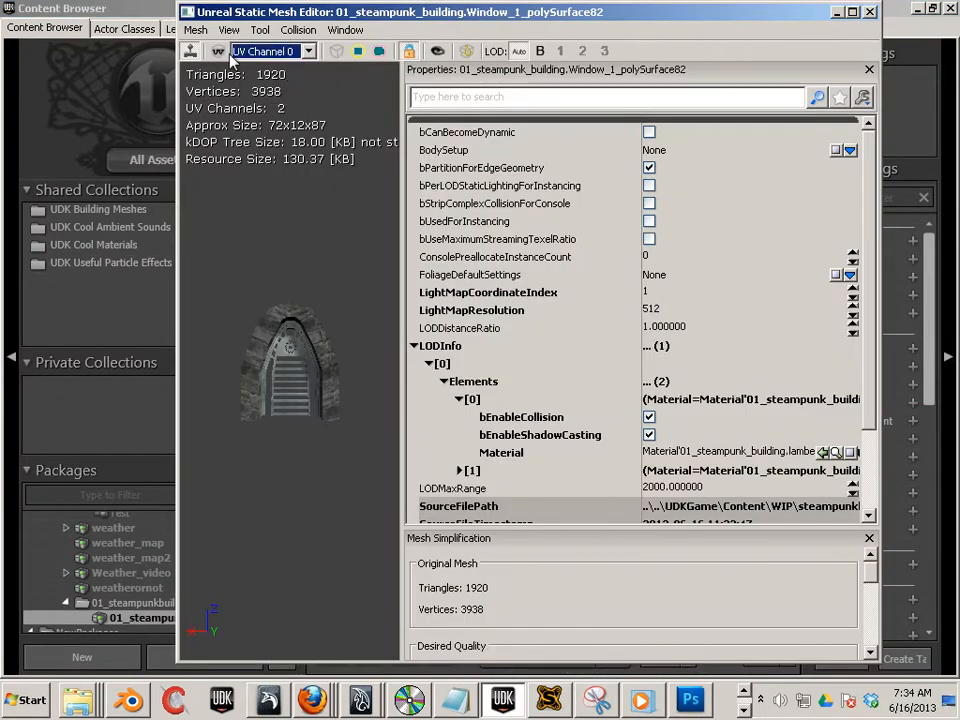
pyautogui.moveTo(310, 313); pyautogui.dragTo(279, 198)
pyautogui.click(309, 51)
pyautogui.click(270, 79)
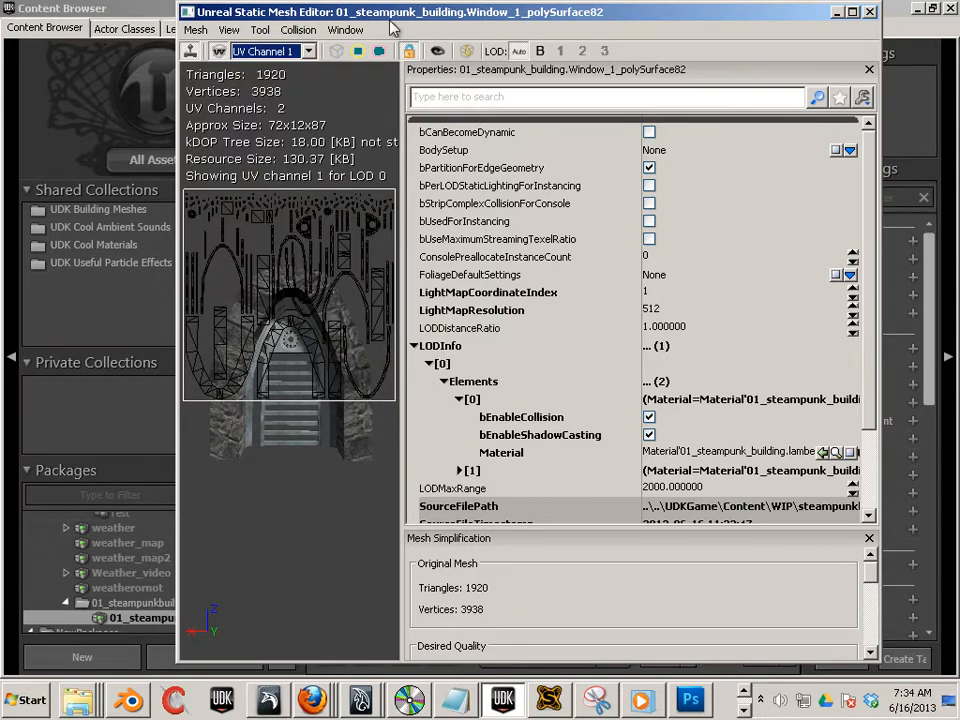
pyautogui.click(870, 12)
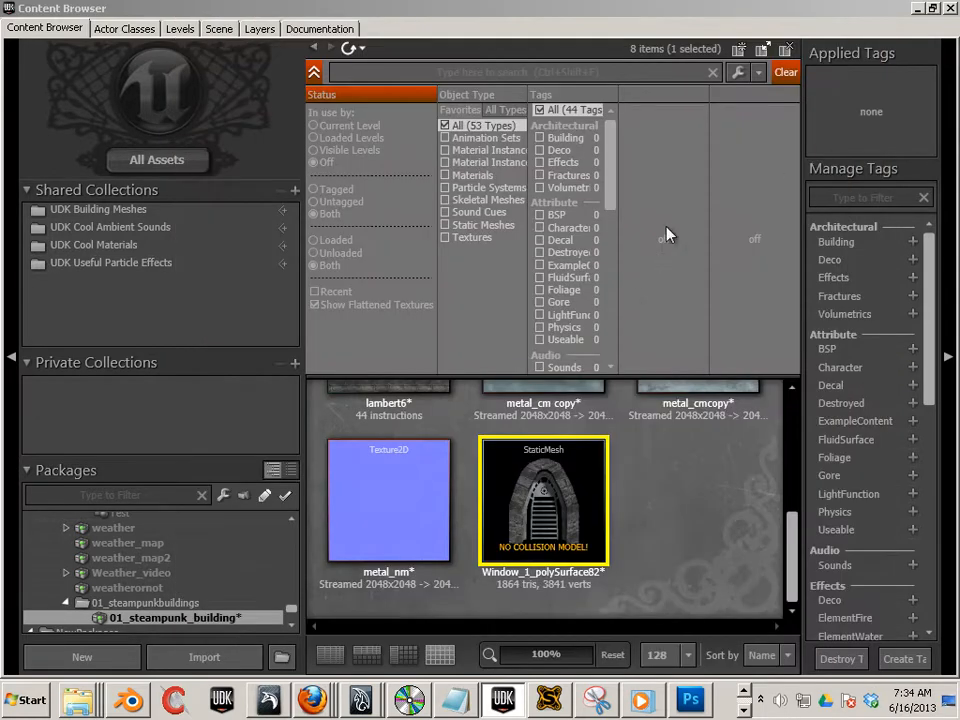
# Step: Minimize the Content Browser and view the whole gate beside the character in the perspective view
pyautogui.click(478, 13)
pyautogui.click(917, 8)
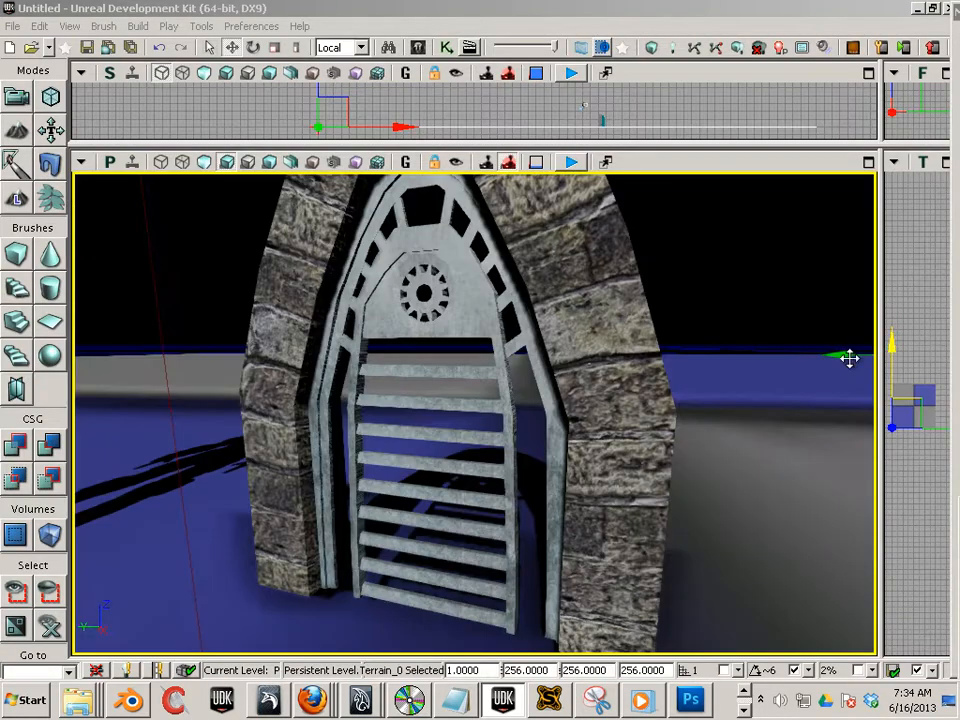
pyautogui.scroll(-3, 660, 370)
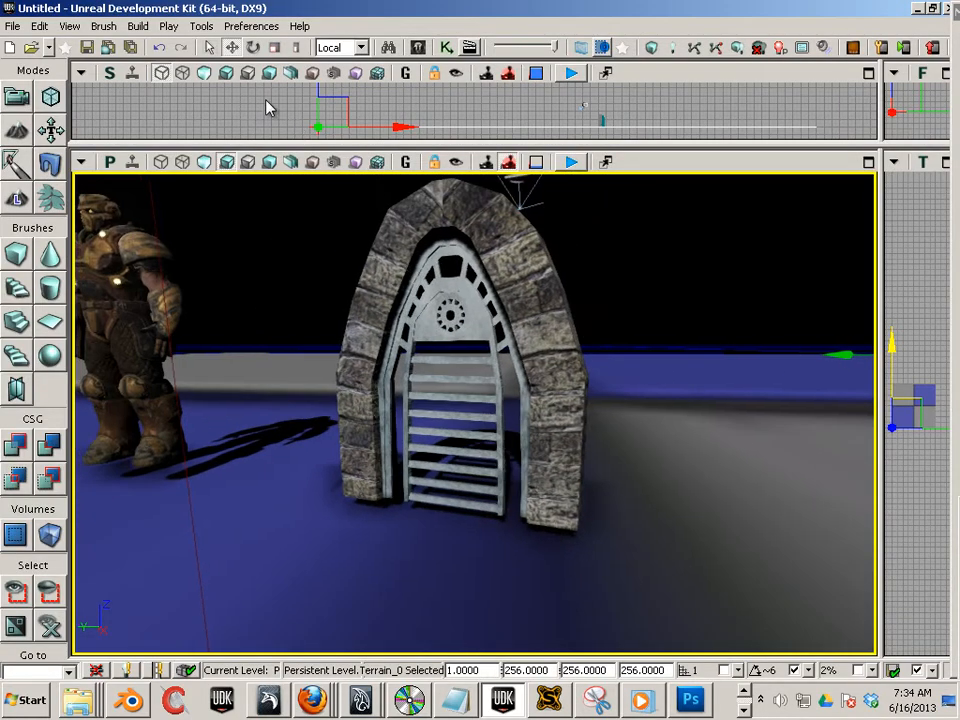
# Step: Build the level lighting at Production quality with Lightmass, including BSP and static meshes
pyautogui.click(103, 26)
pyautogui.moveTo(134, 30)
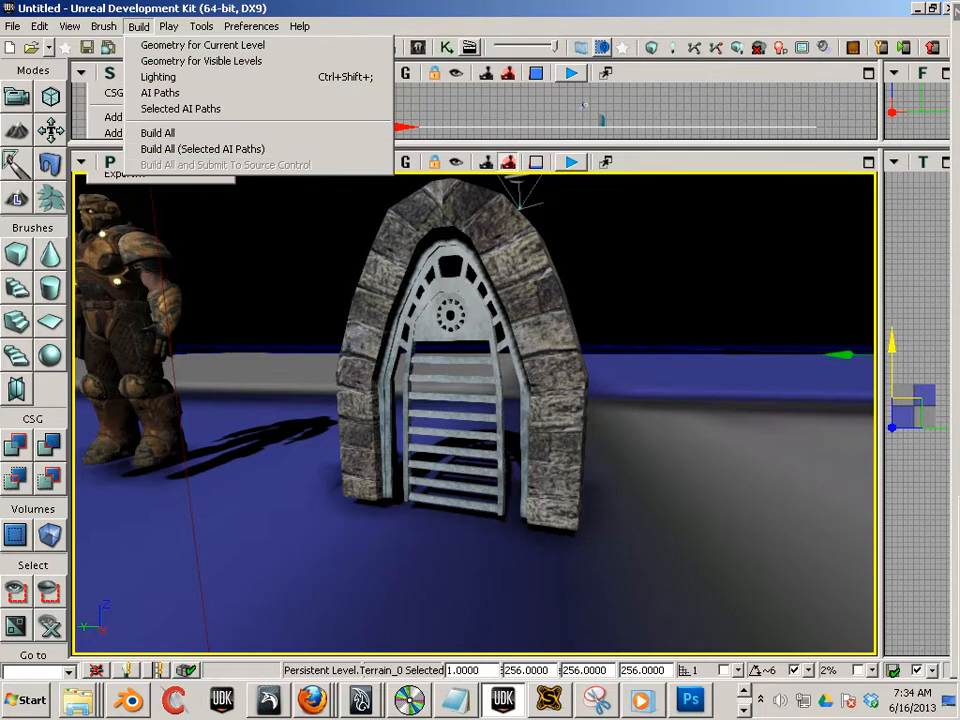
pyautogui.moveTo(748, 520); pyautogui.dragTo(699, 525)
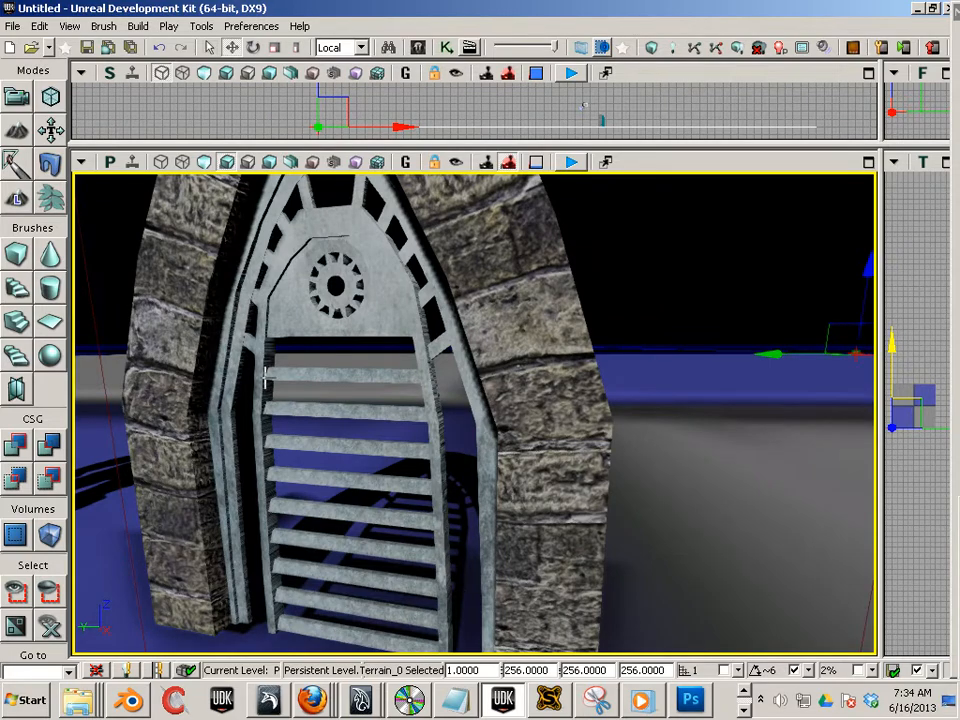
pyautogui.moveTo(560, 430); pyautogui.dragTo(540, 390)
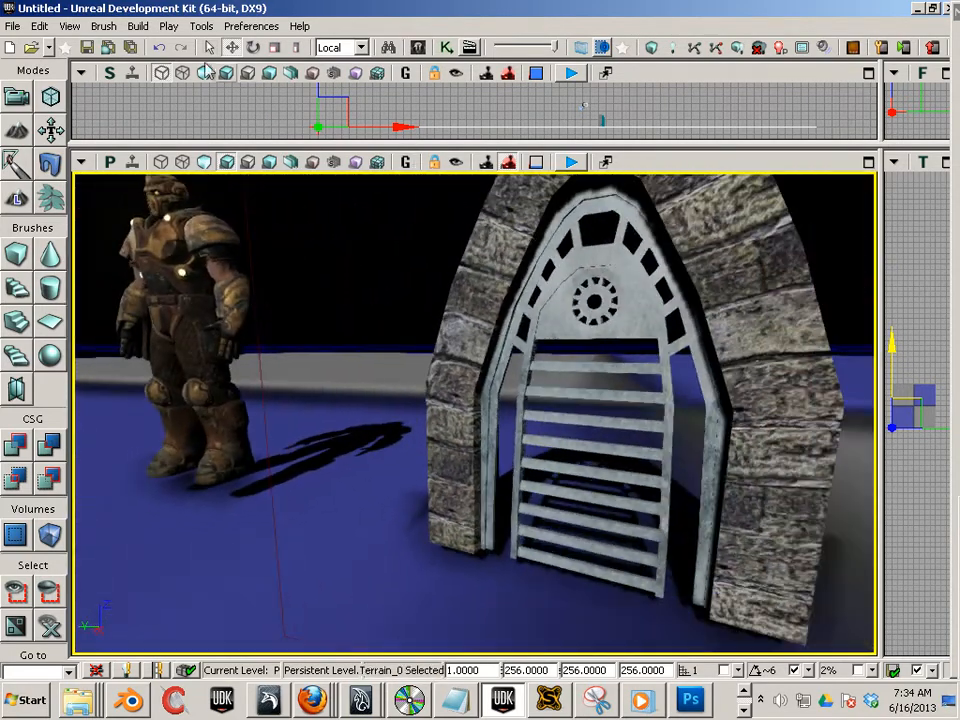
pyautogui.click(130, 27)
pyautogui.click(150, 77)
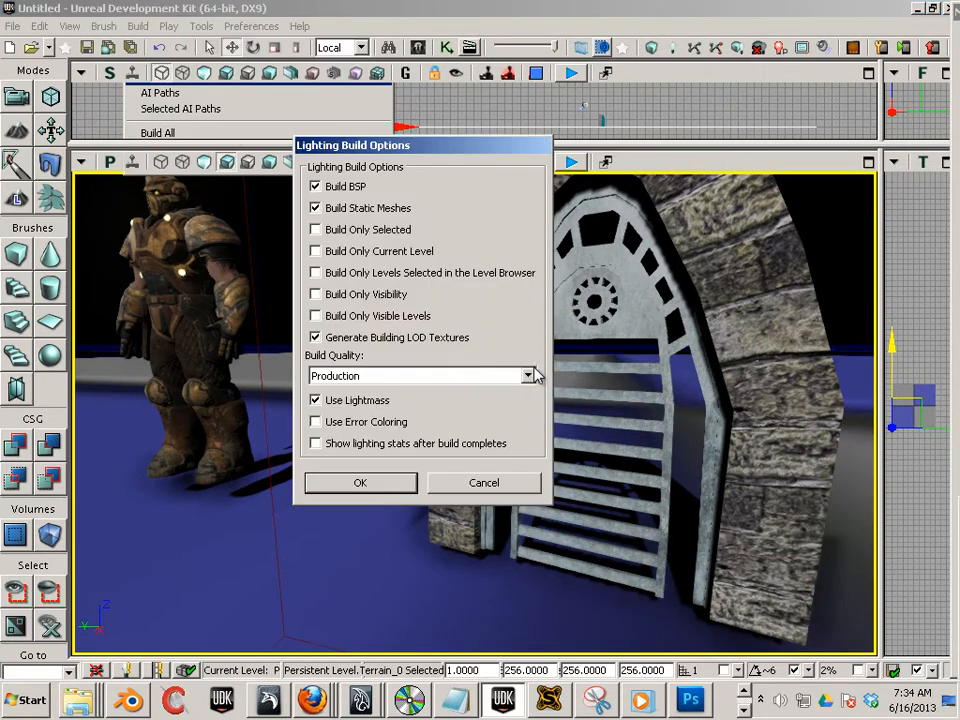
pyautogui.click(360, 484)
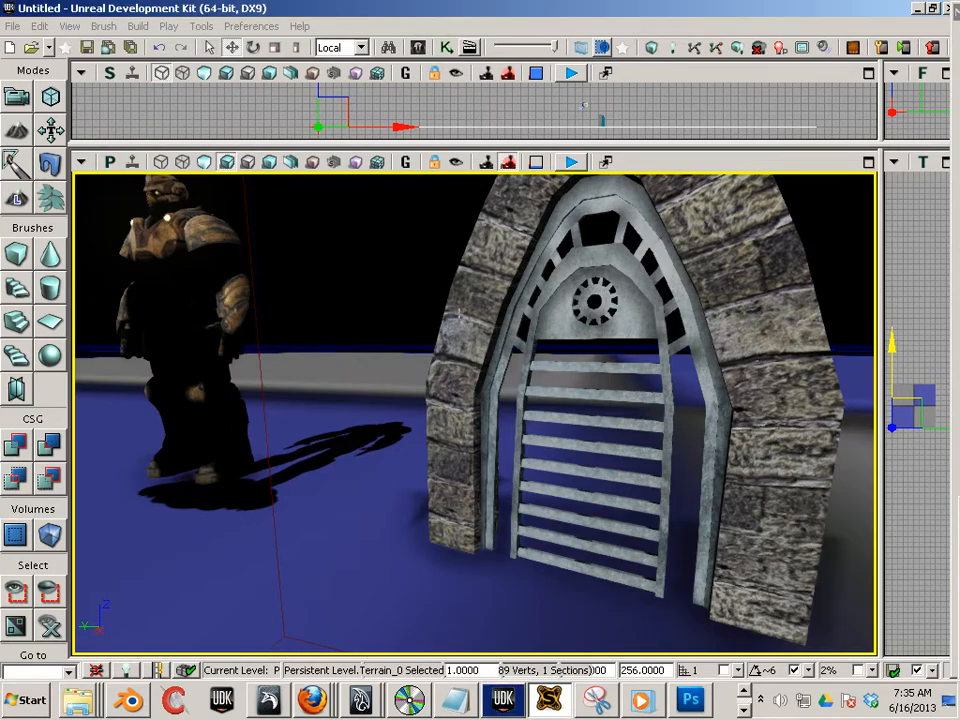
# Step: Examine the gate's rungs and side rails up close in the perspective view for shading and shadow problems
pyautogui.moveTo(562, 431); pyautogui.dragTo(480, 424)
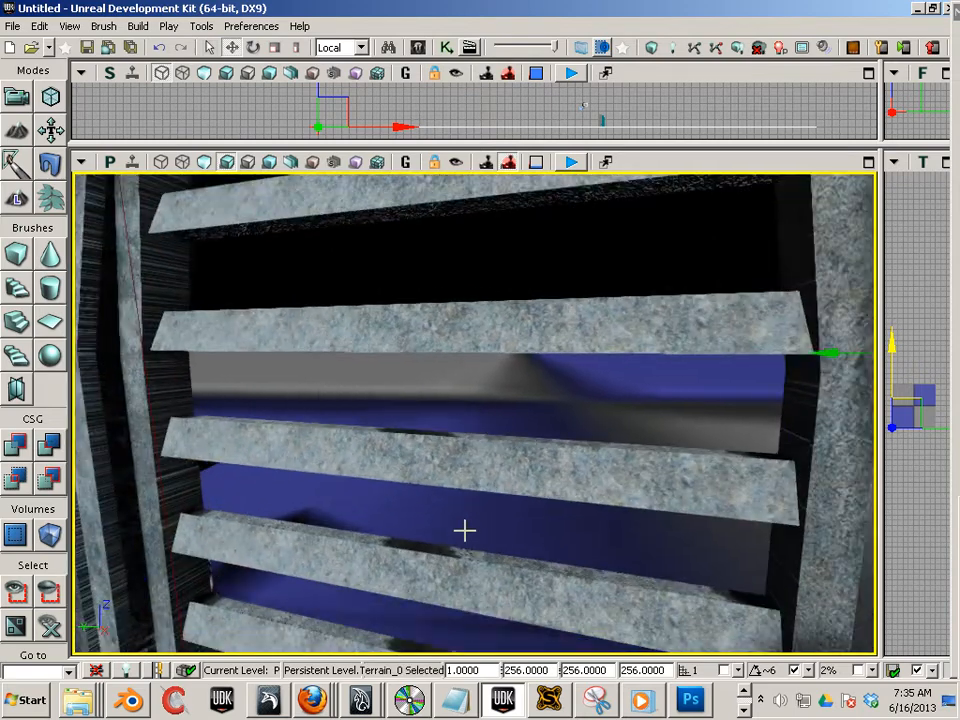
pyautogui.moveTo(440, 548); pyautogui.dragTo(530, 573)
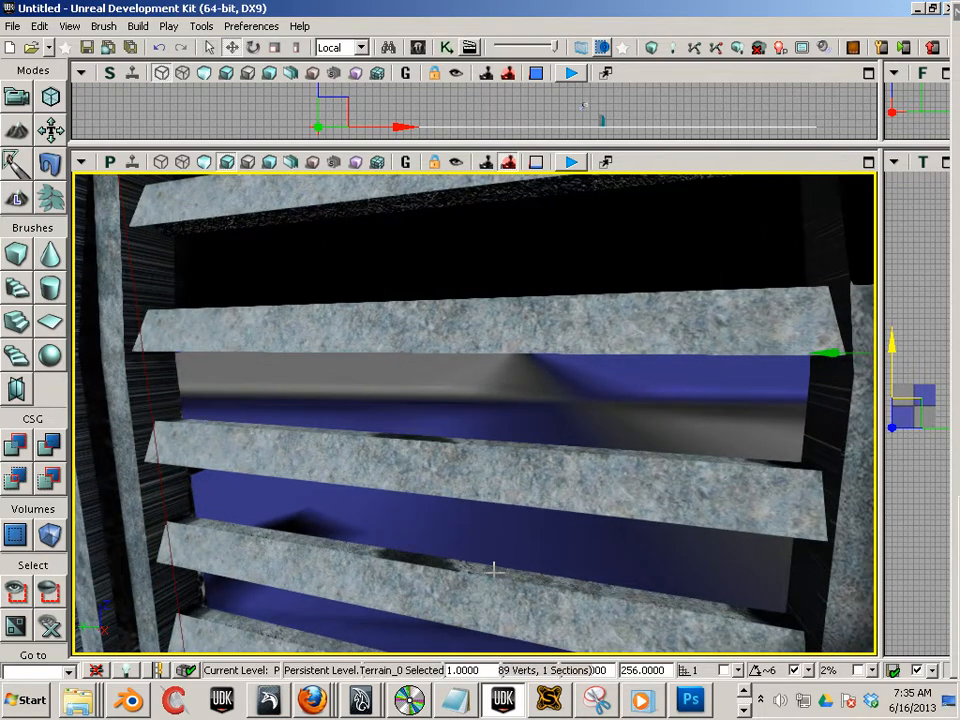
pyautogui.click(521, 577)
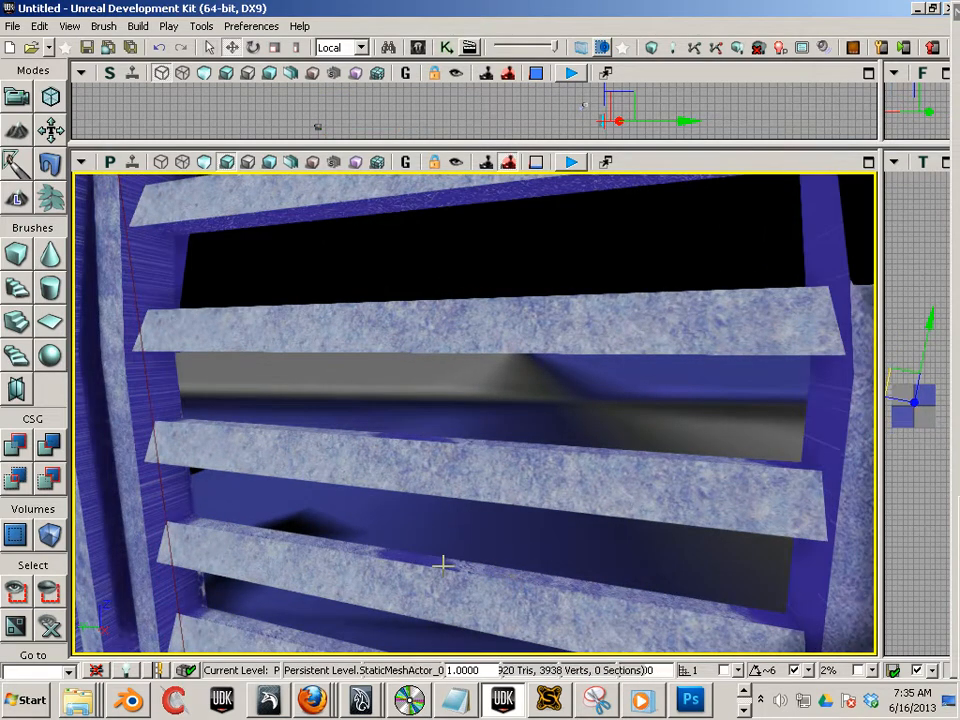
pyautogui.moveTo(443, 568); pyautogui.dragTo(443, 570)
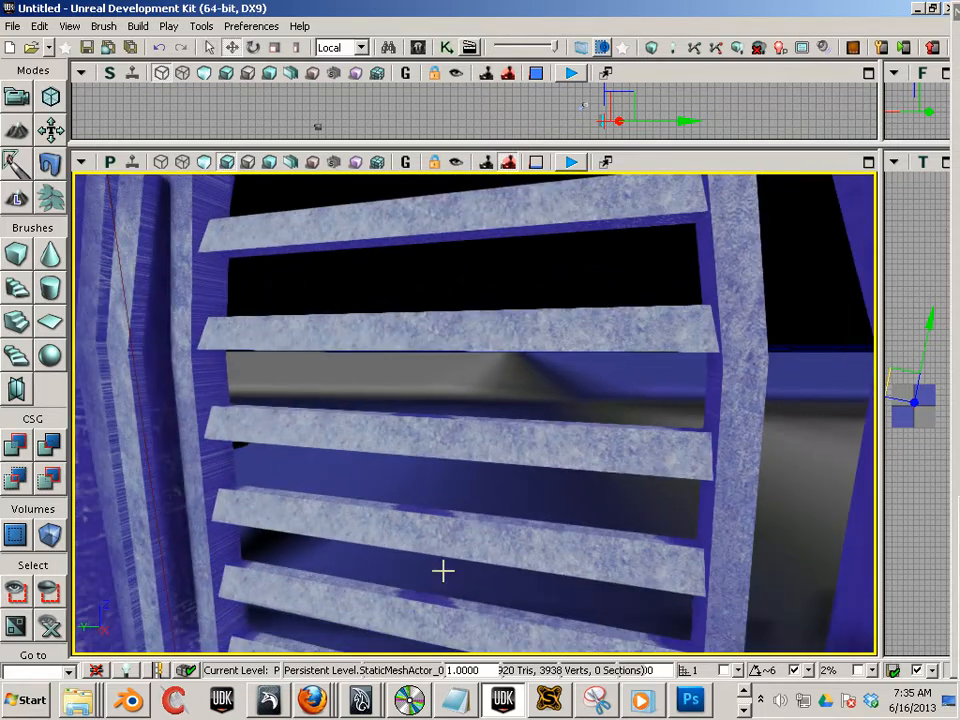
pyautogui.click(446, 604)
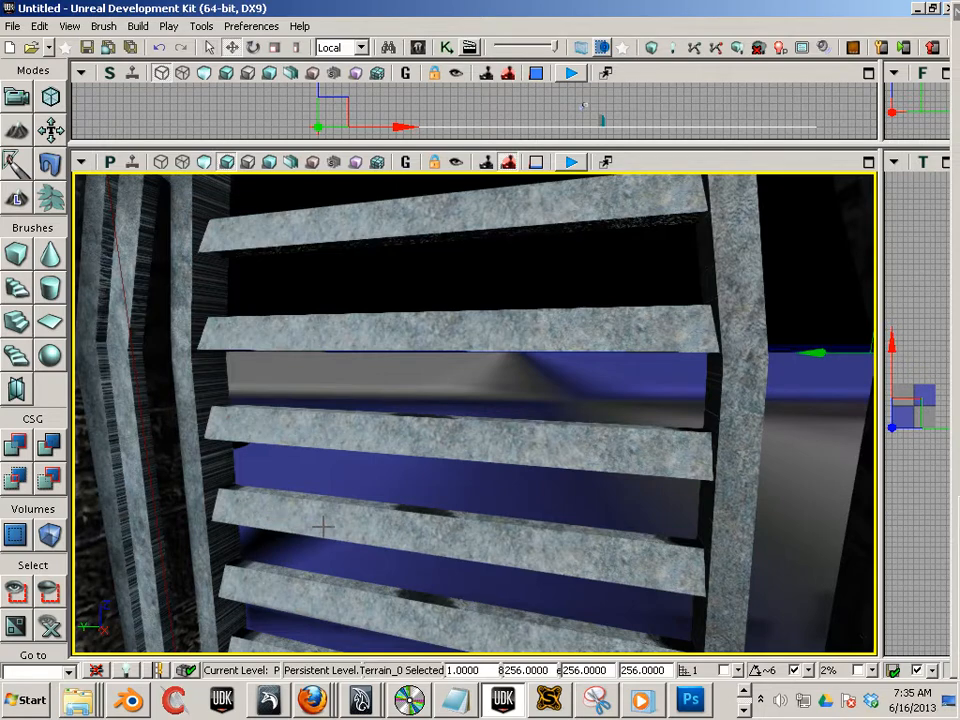
pyautogui.moveTo(324, 525); pyautogui.dragTo(320, 528)
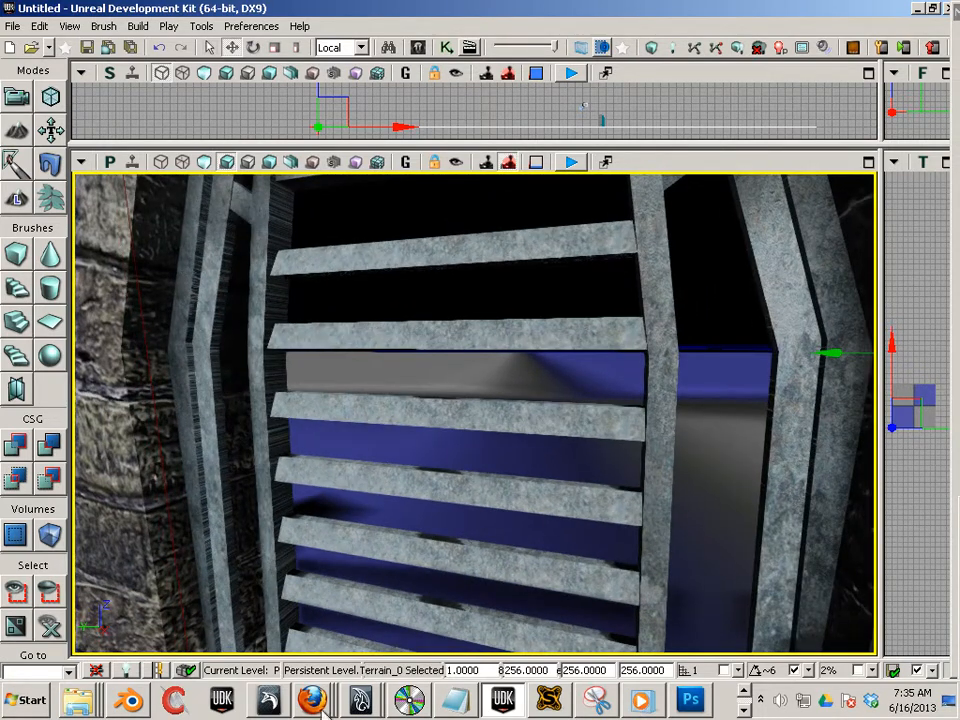
# Step: Switch to Maya, select the gate and stone arch mesh polySurface166, and set its normals to face
pyautogui.click(360, 700)
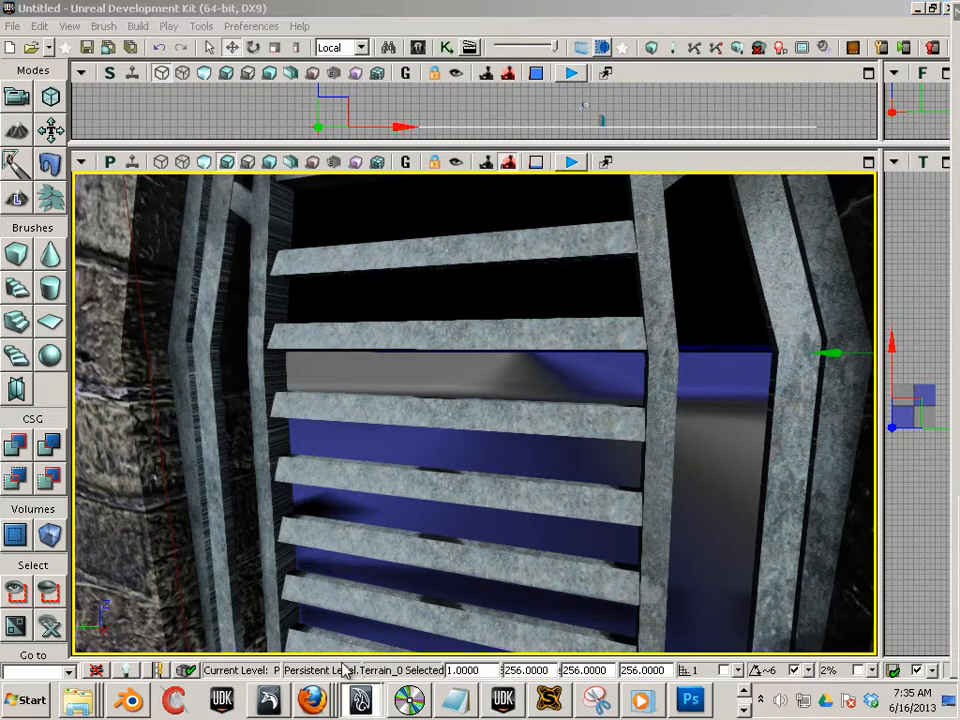
pyautogui.scroll(5, 161, 418)
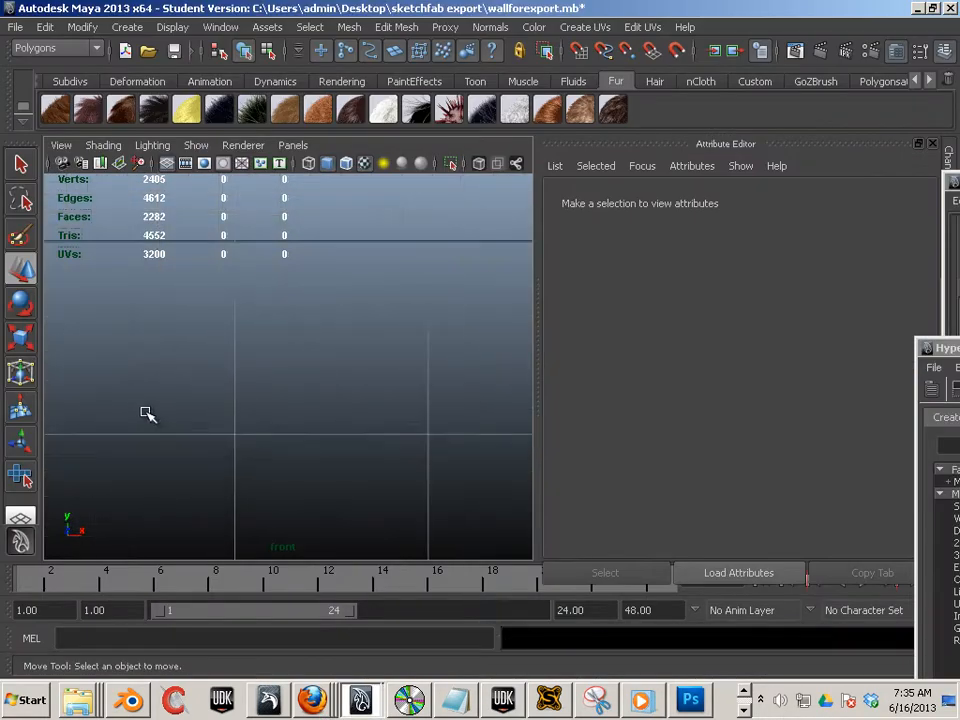
pyautogui.keyDown('alt'); pyautogui.moveTo(148, 419); pyautogui.dragTo(742, 386, button='middle'); pyautogui.keyUp('alt')
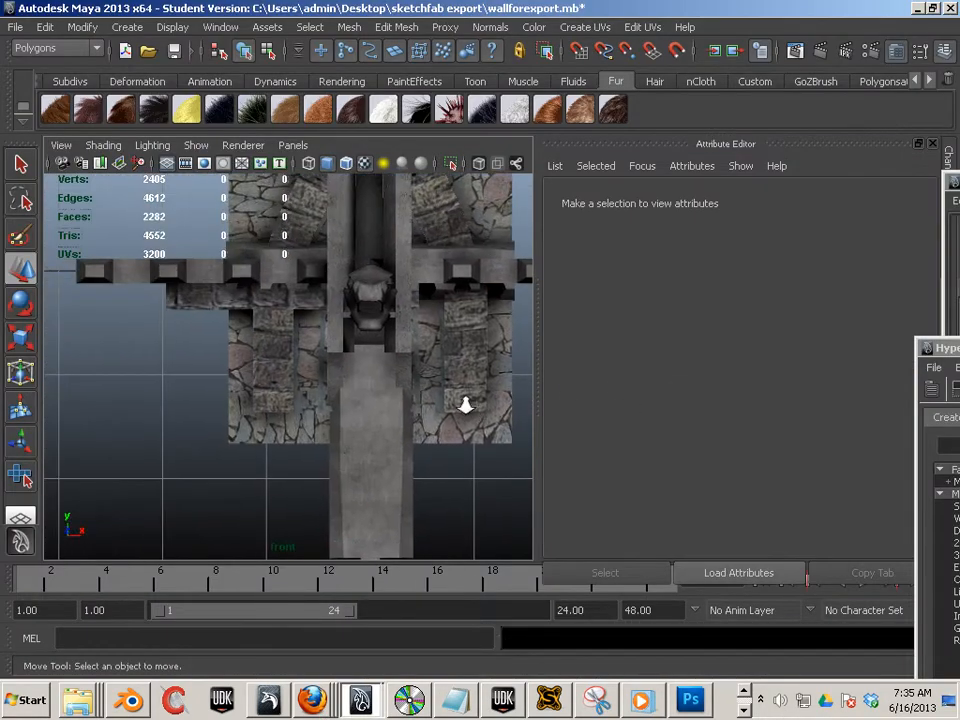
pyautogui.scroll(2, 465, 405)
pyautogui.click(491, 354)
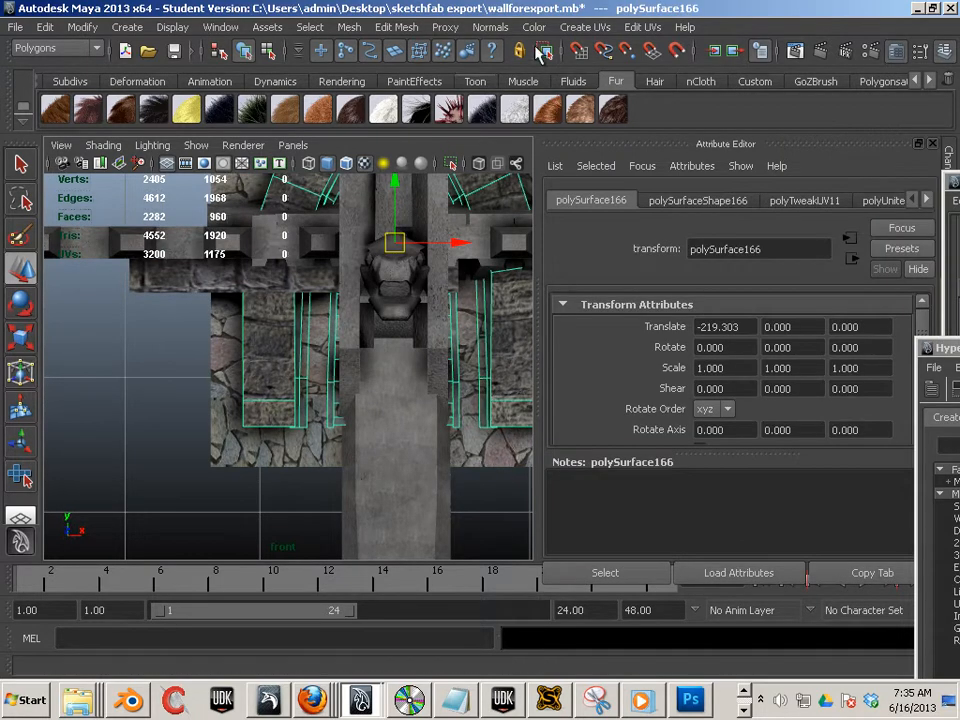
pyautogui.click(495, 26)
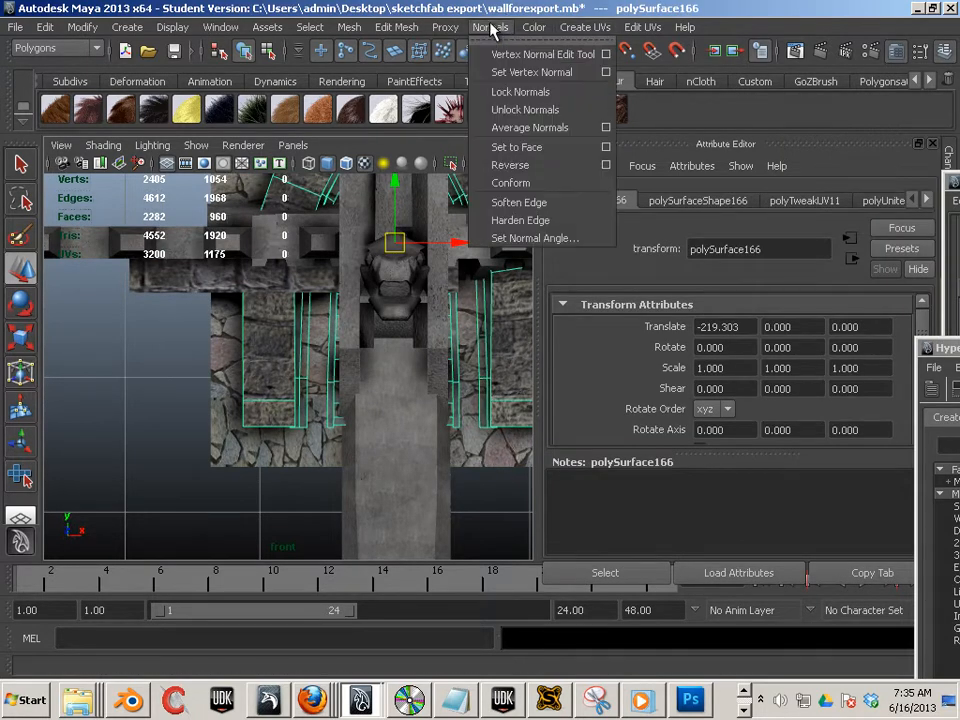
pyautogui.click(522, 147)
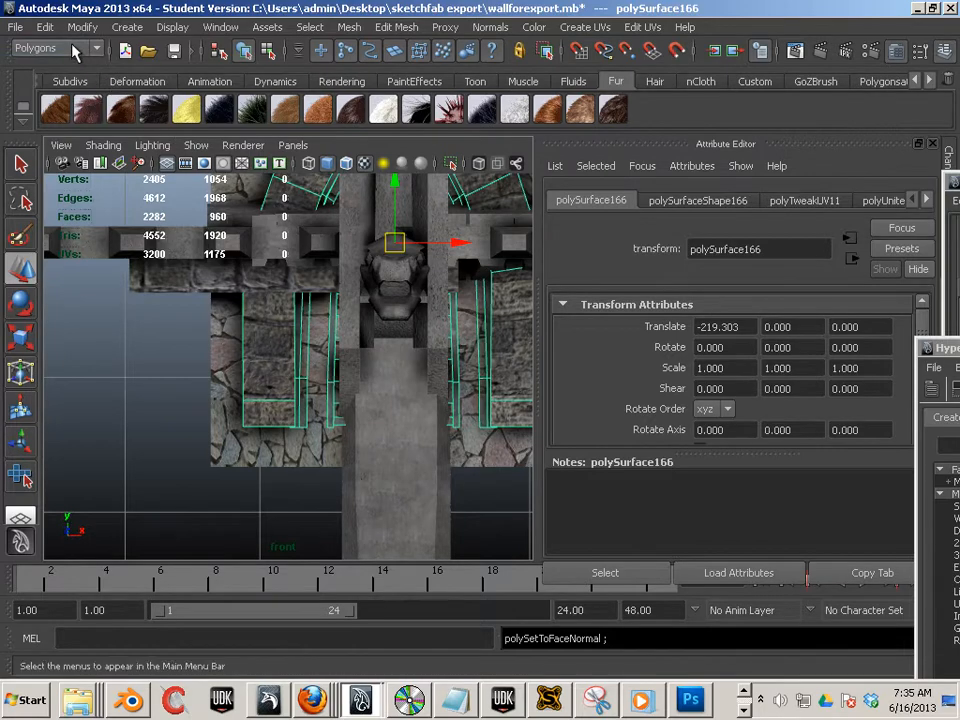
# Step: Export the selected mesh as FBX to window_1.fbx in the steampunkbuilding1 folder, replacing the existing file
pyautogui.click(17, 27)
pyautogui.click(68, 238)
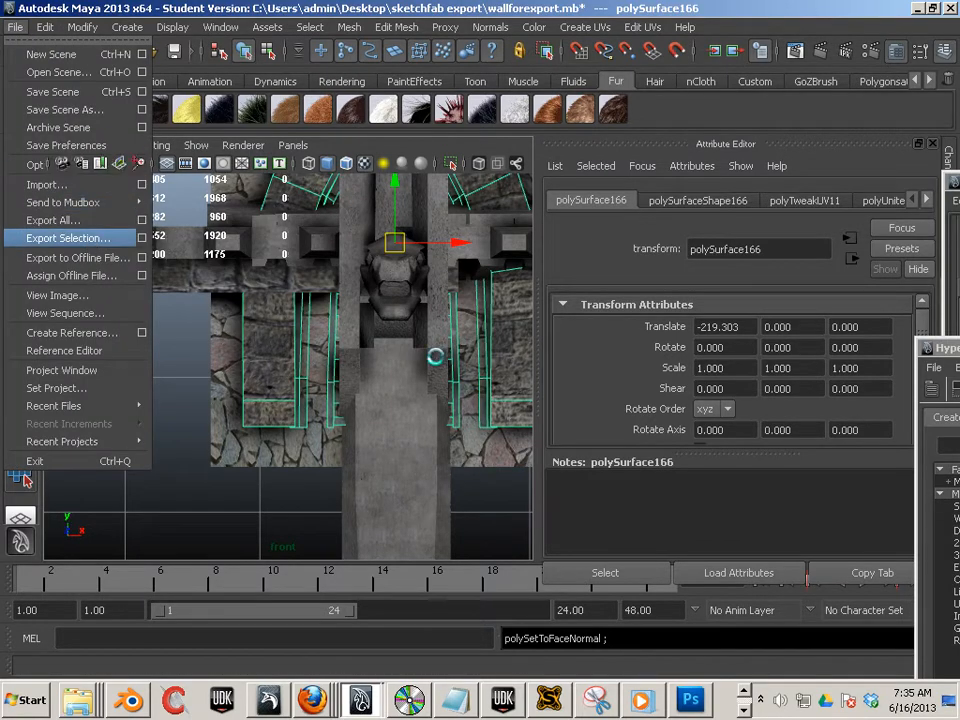
pyautogui.click(180, 145)
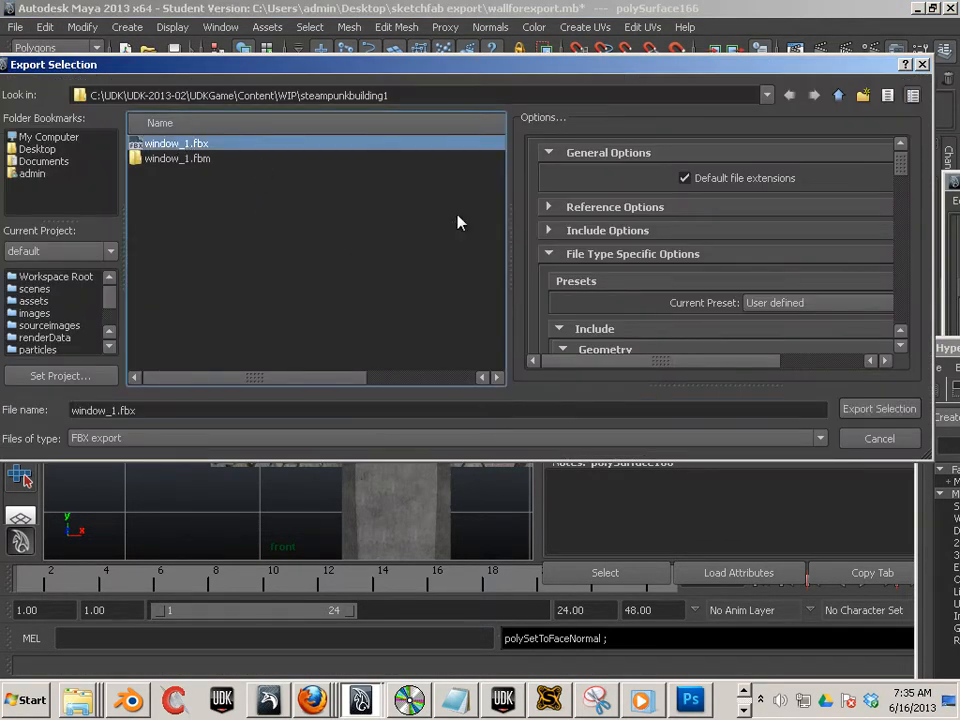
pyautogui.click(866, 411)
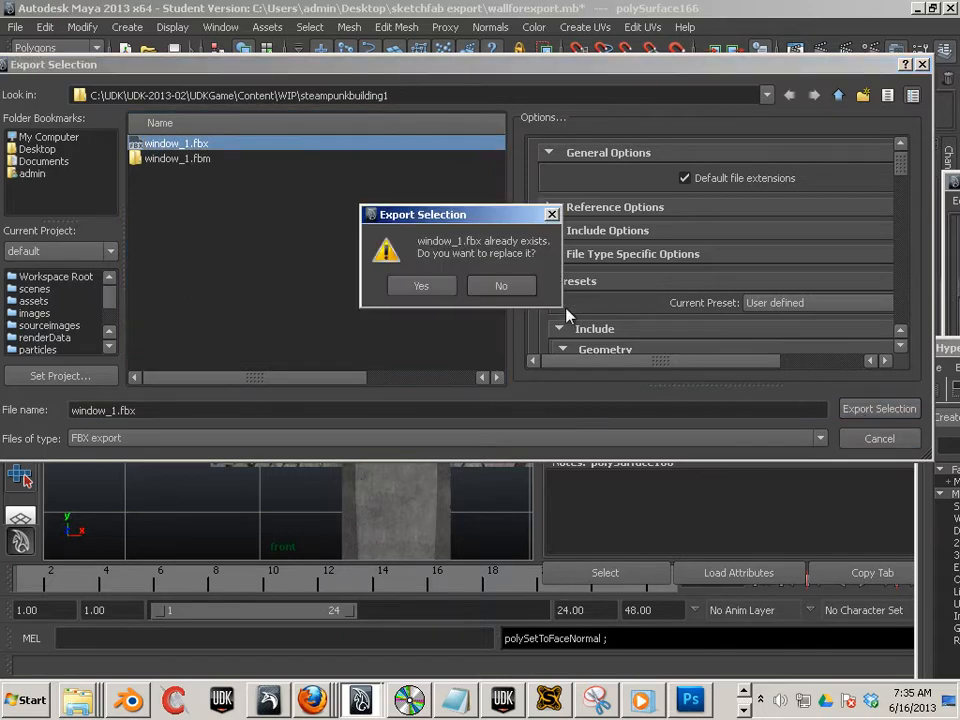
pyautogui.click(437, 291)
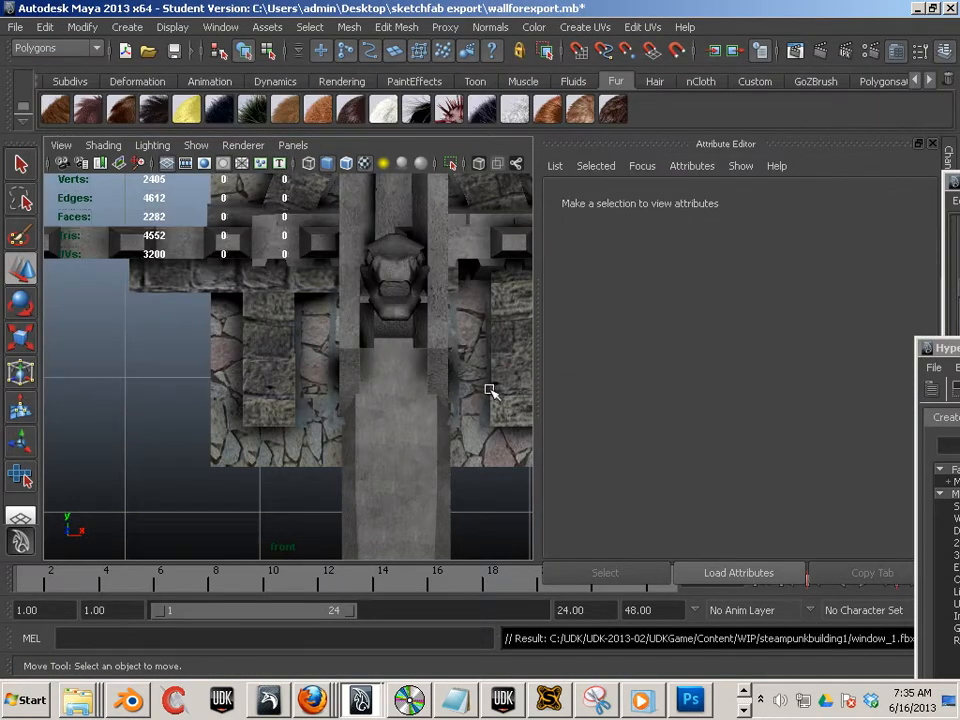
# Step: Reselect polySurface166 and repeat the FBX export over window_1.fbx, accepting the replacement
pyautogui.click(496, 391)
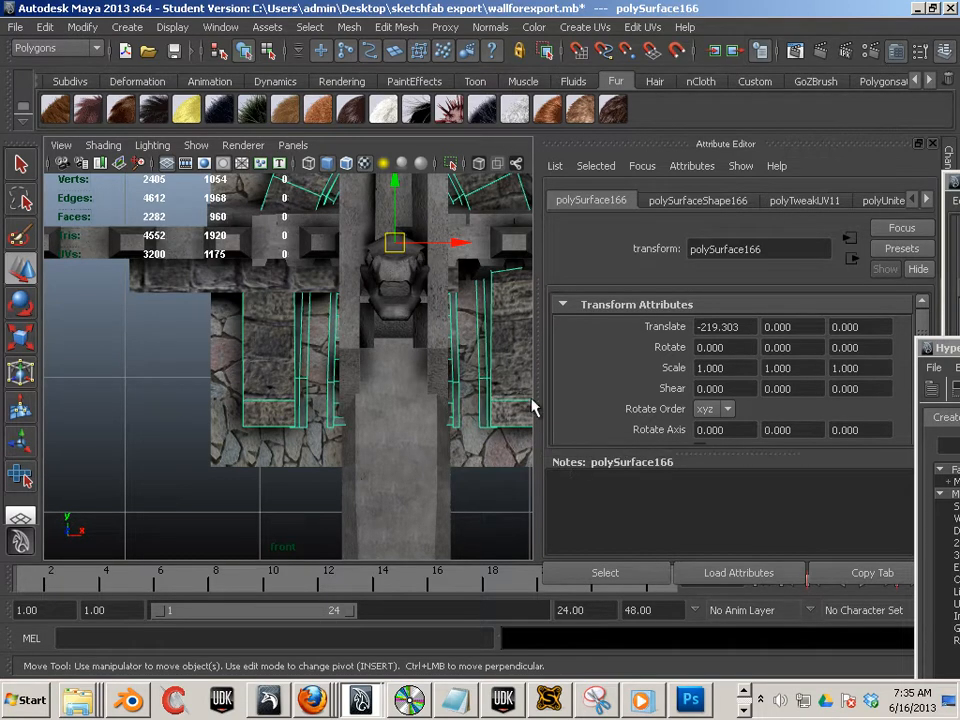
pyautogui.click(16, 27)
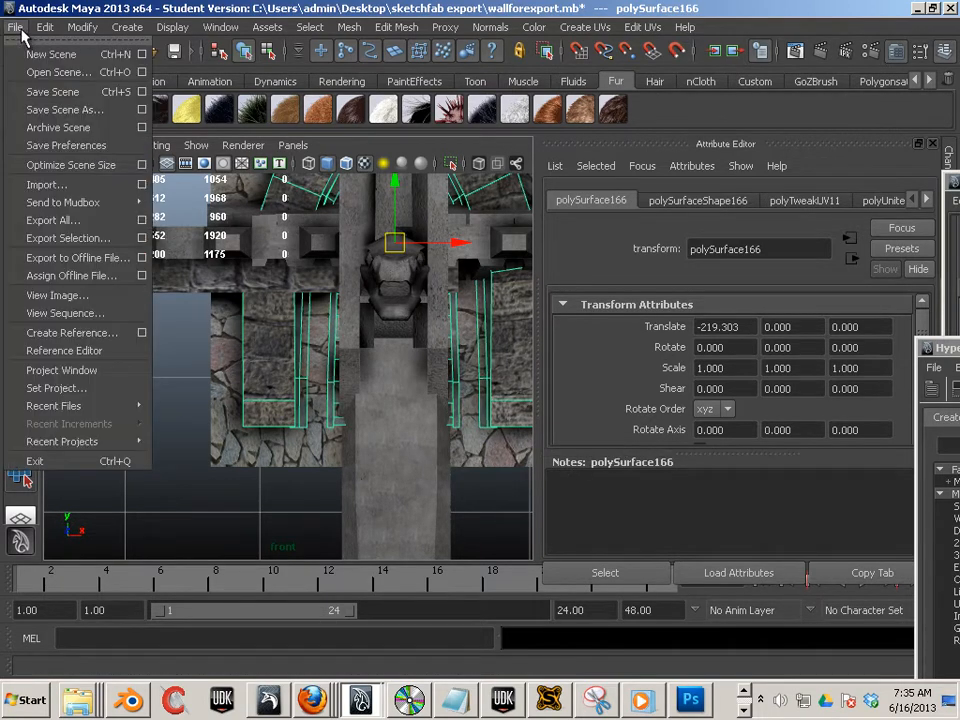
pyautogui.click(101, 240)
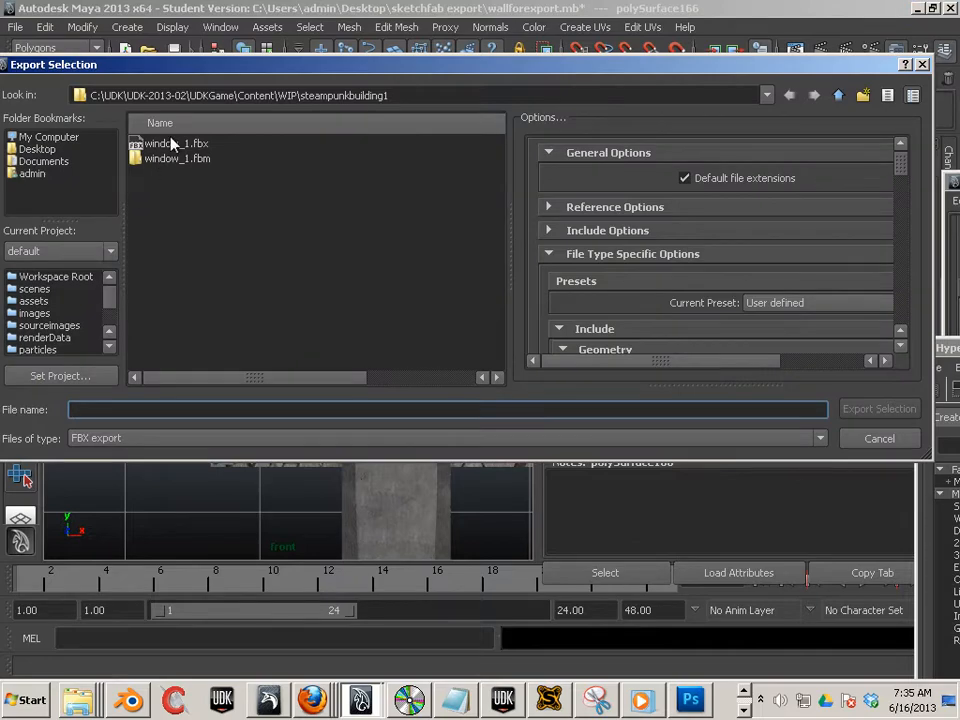
pyautogui.click(138, 143)
pyautogui.click(878, 408)
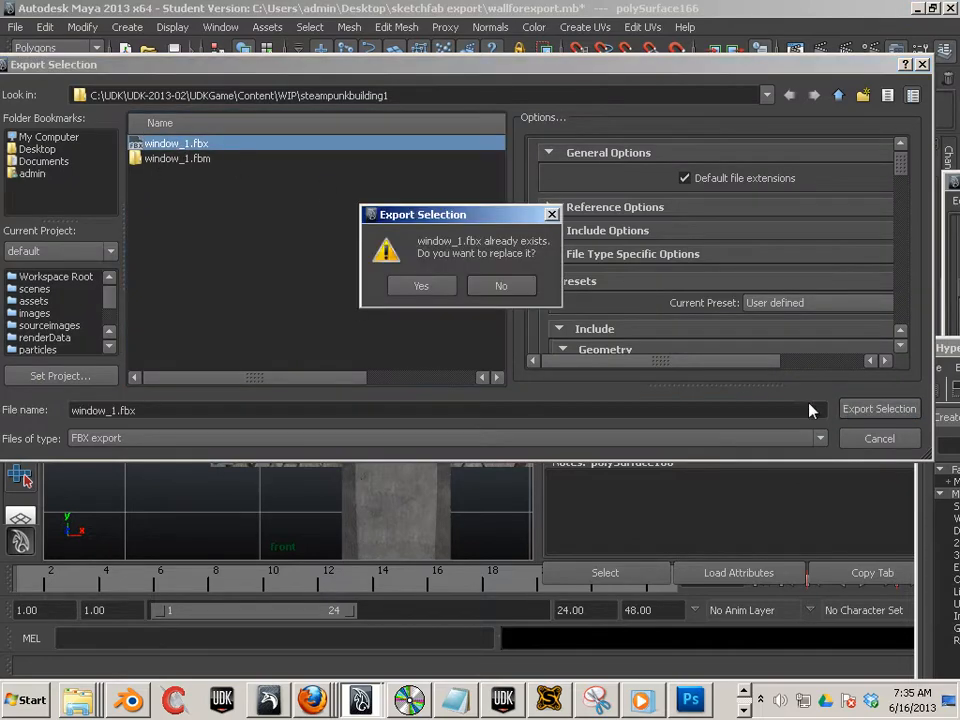
pyautogui.click(424, 286)
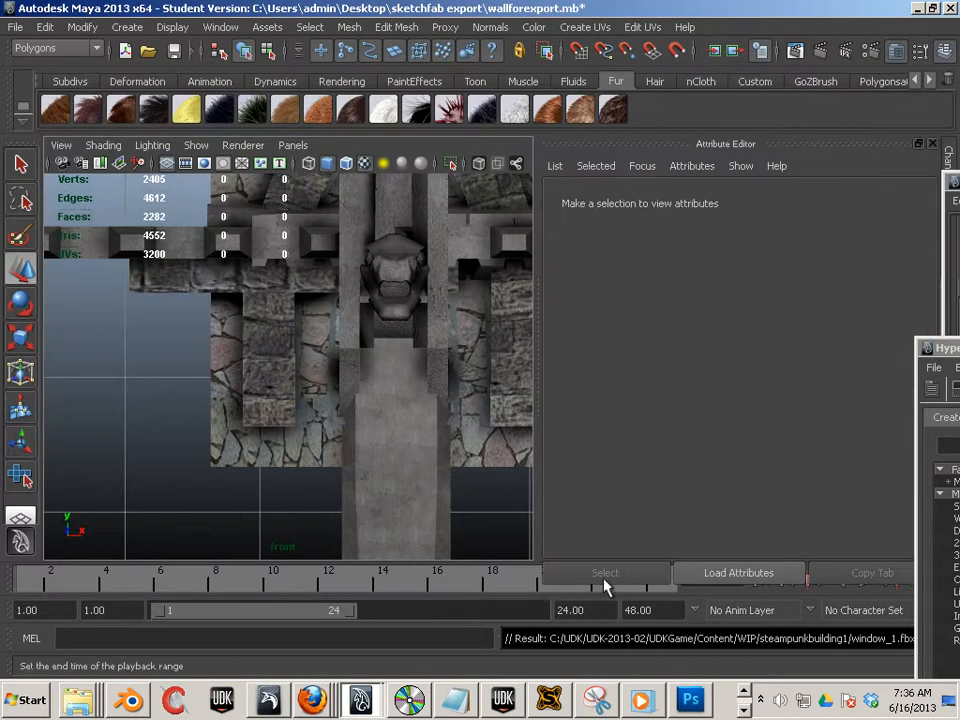
# Step: Switch to UDK and rebuild the level lighting for the updated gate
pyautogui.click(503, 699)
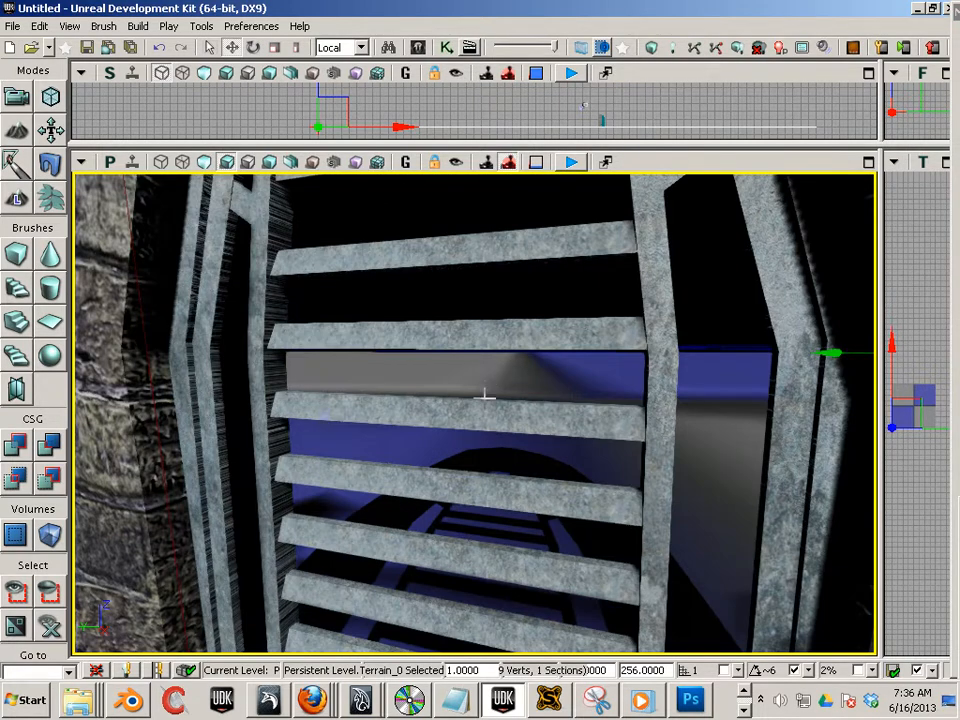
pyautogui.click(138, 27)
pyautogui.moveTo(110, 28)
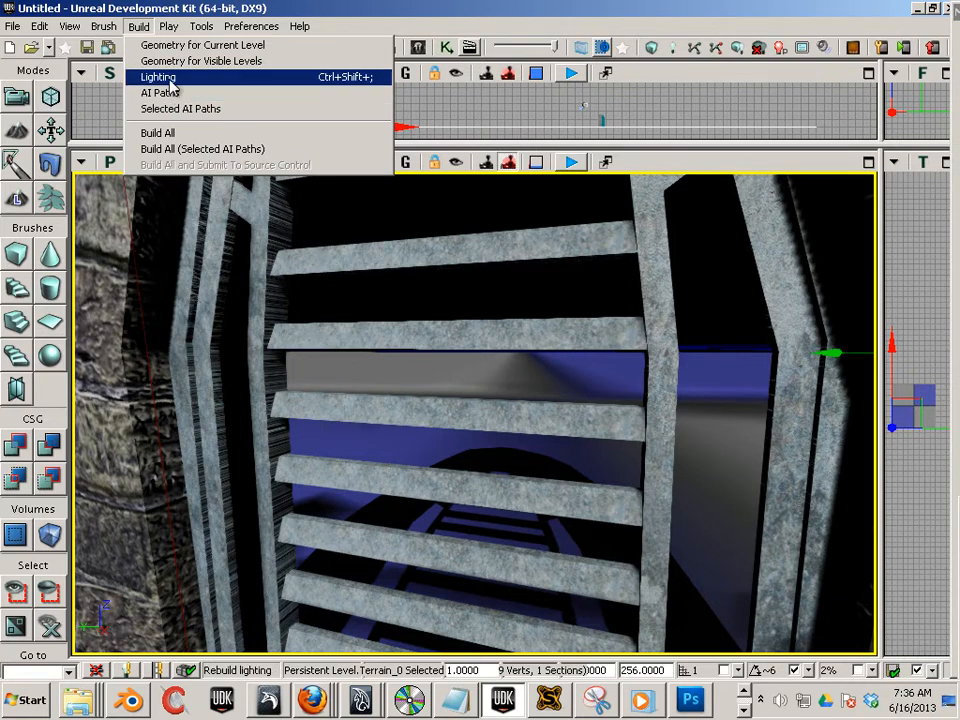
pyautogui.click(165, 78)
pyautogui.click(361, 483)
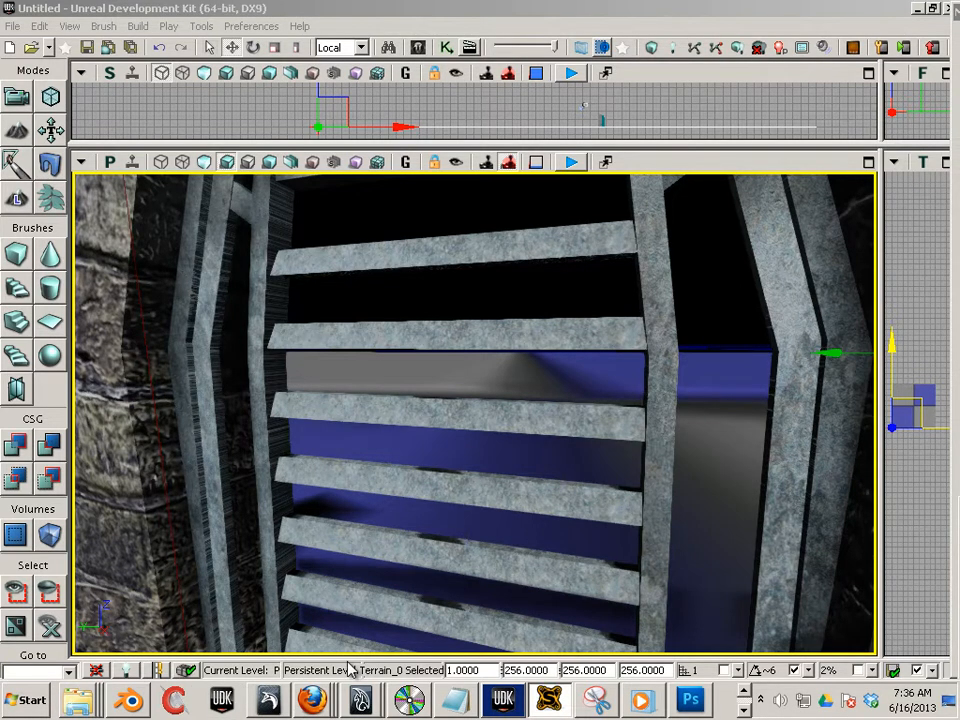
# Step: Return to Maya, select polySurface166, and display its lightmap UV set in the UV Texture Editor
pyautogui.hotkey('alt', 'Tab')
pyautogui.click(494, 384)
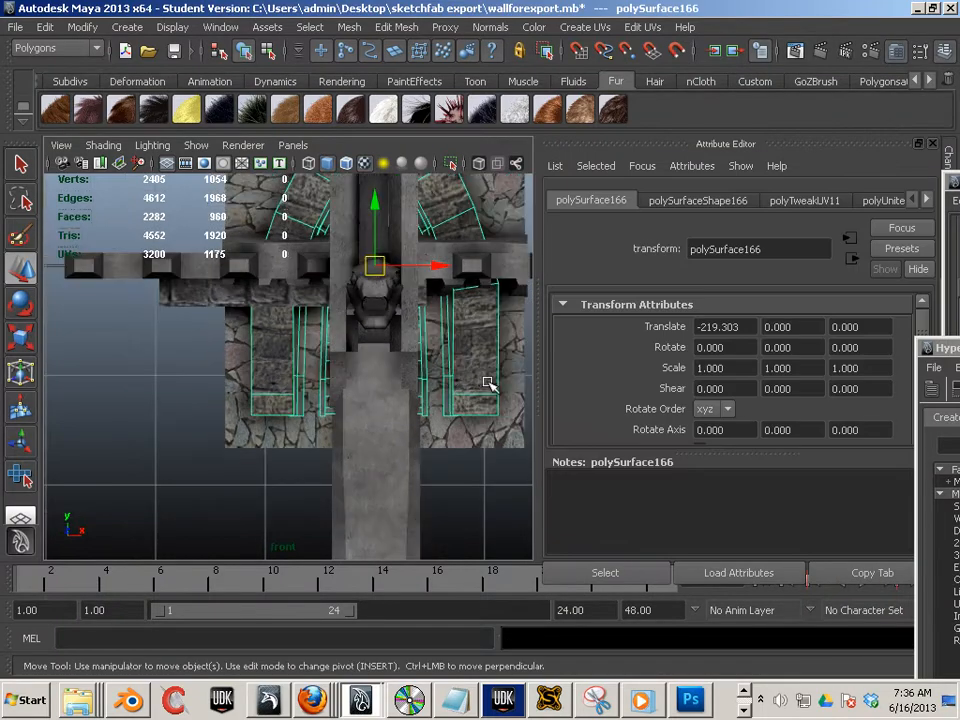
pyautogui.scroll(-1, 489, 384)
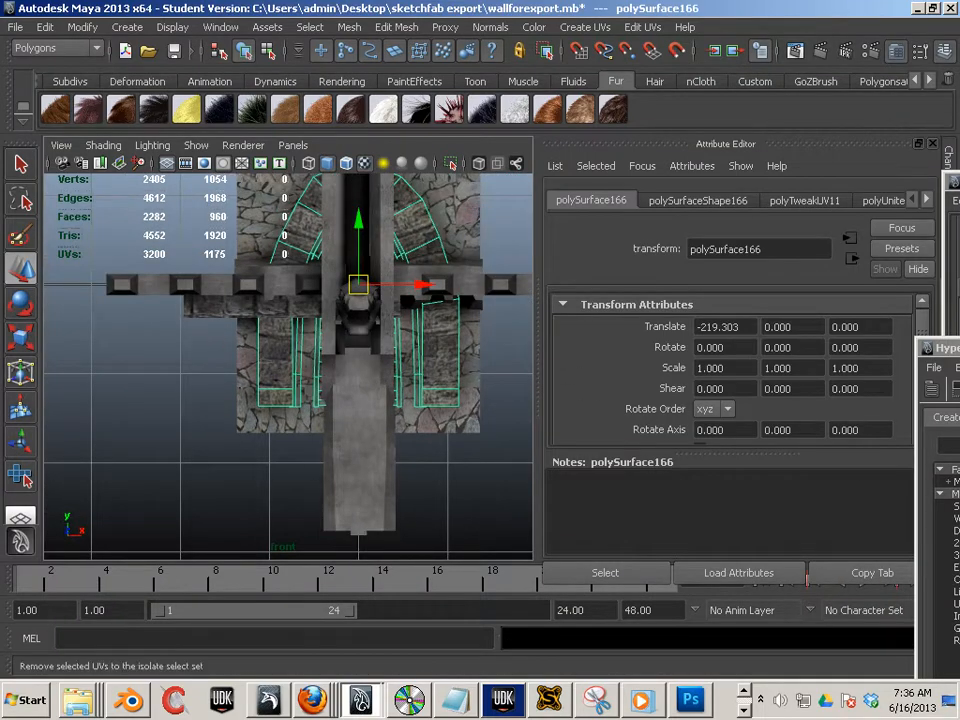
pyautogui.click(702, 46)
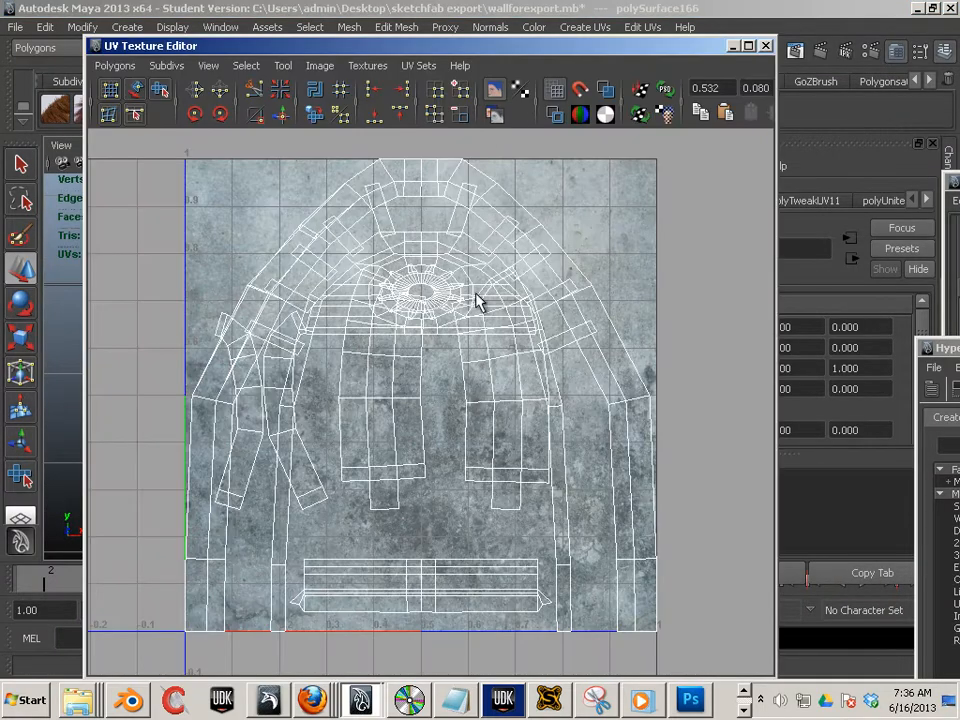
pyautogui.click(420, 65)
pyautogui.click(425, 99)
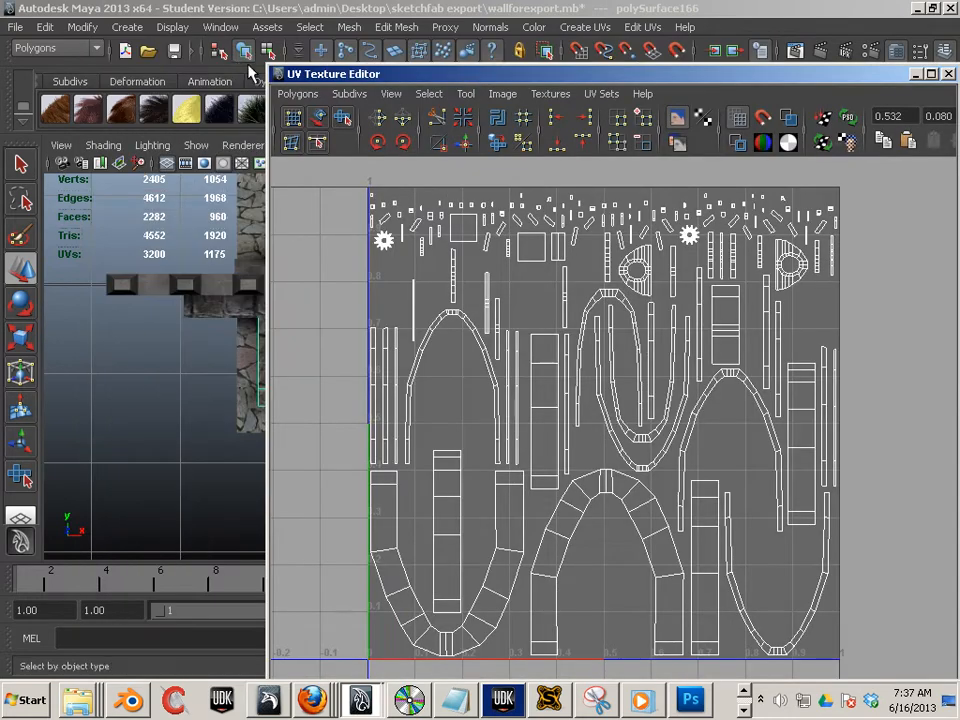
# Step: Lay out the gate's lightmap UVs within the full square, with no shell rotation and a custom percentage spacing of 0.7061
pyautogui.click(298, 94)
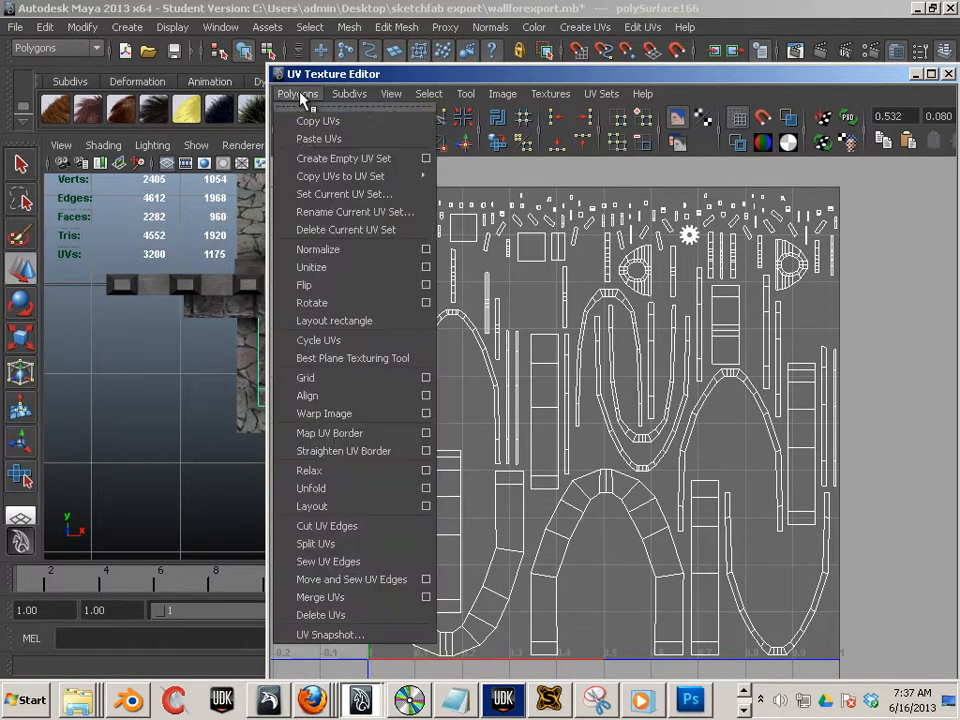
pyautogui.click(426, 507)
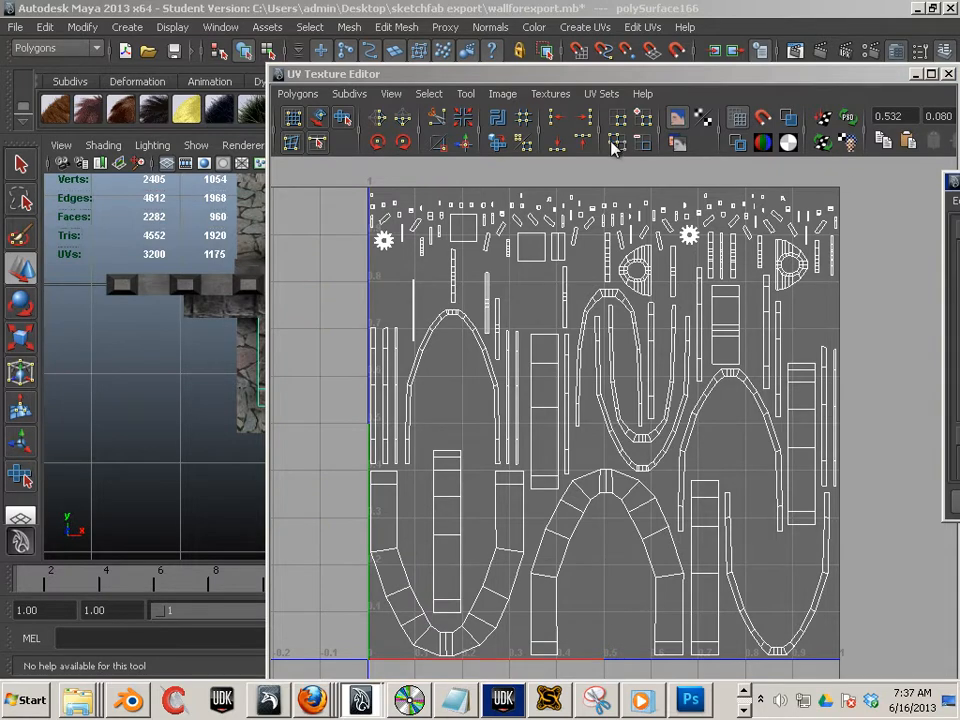
pyautogui.moveTo(612, 145); pyautogui.dragTo(548, 135)
pyautogui.moveTo(835, 265); pyautogui.dragTo(821, 381)
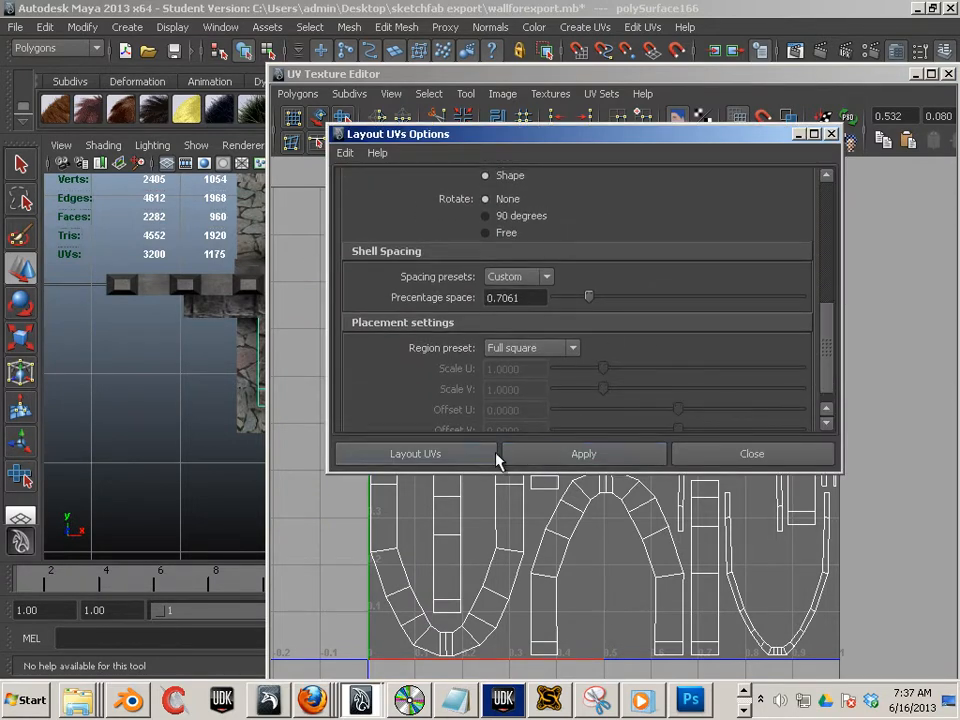
pyautogui.click(540, 461)
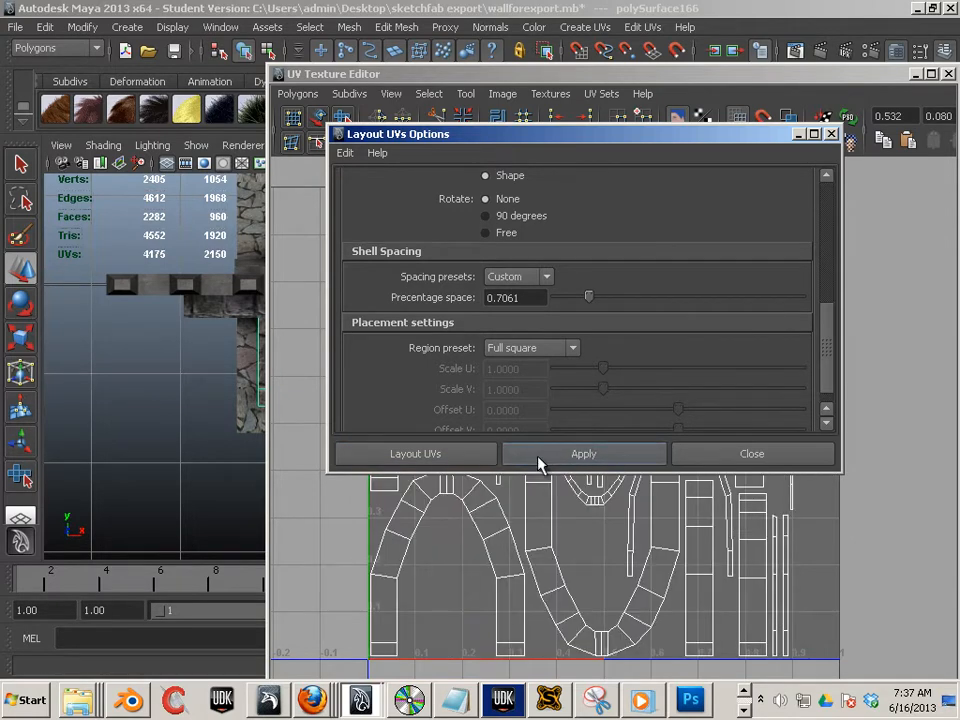
pyautogui.click(831, 134)
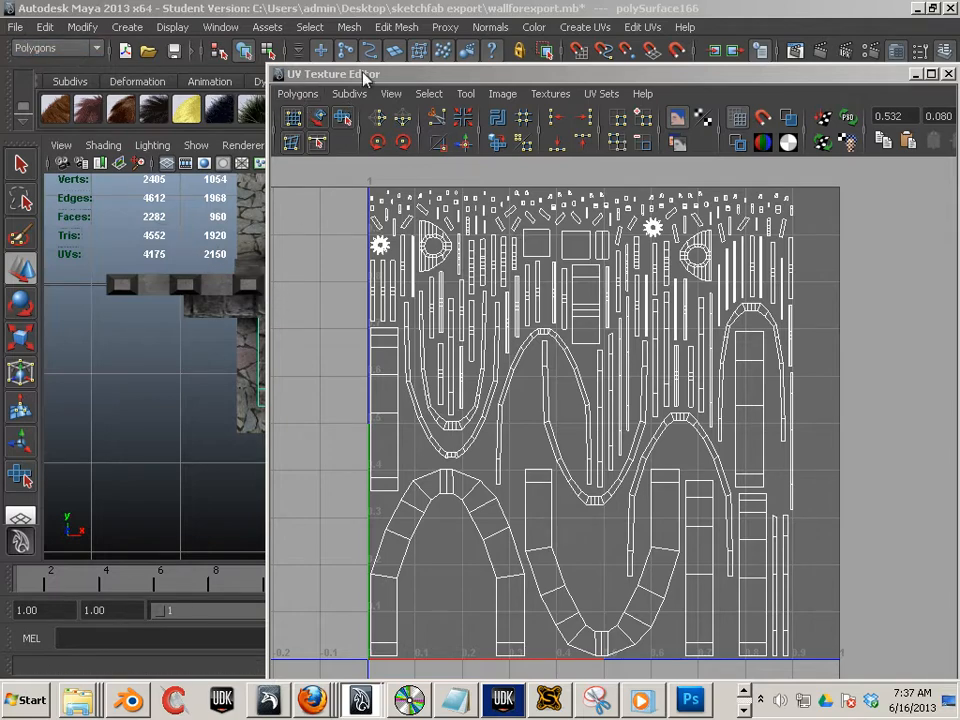
# Step: Export the selected gate mesh as FBX over window_1.fbx in the steampunkbuilding1 folder, accepting the replacement
pyautogui.moveTo(366, 75); pyautogui.dragTo(732, 129)
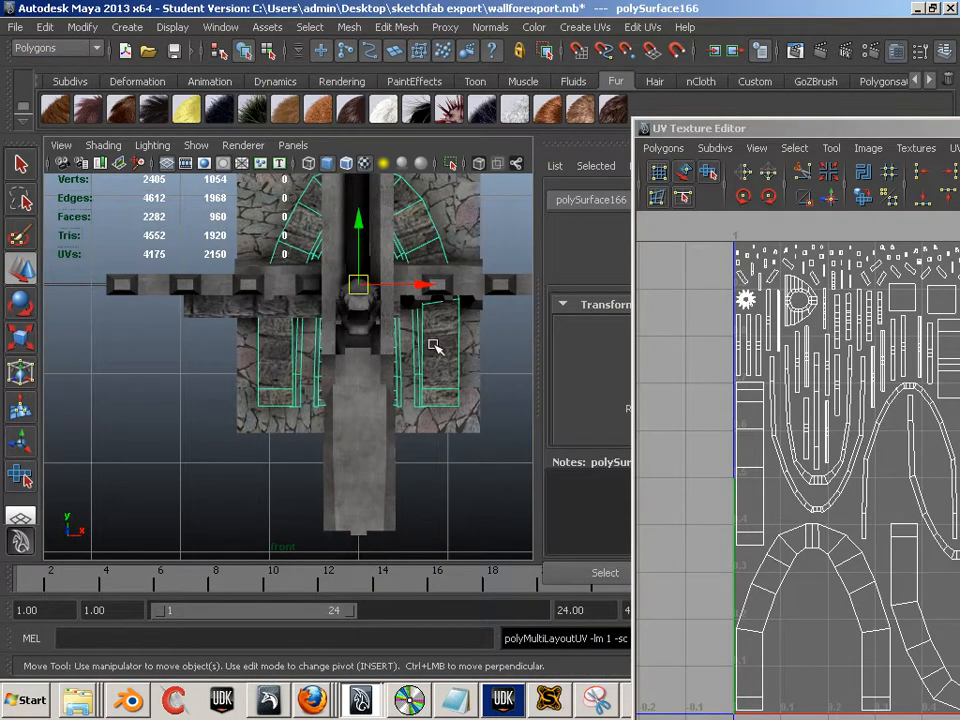
pyautogui.click(16, 27)
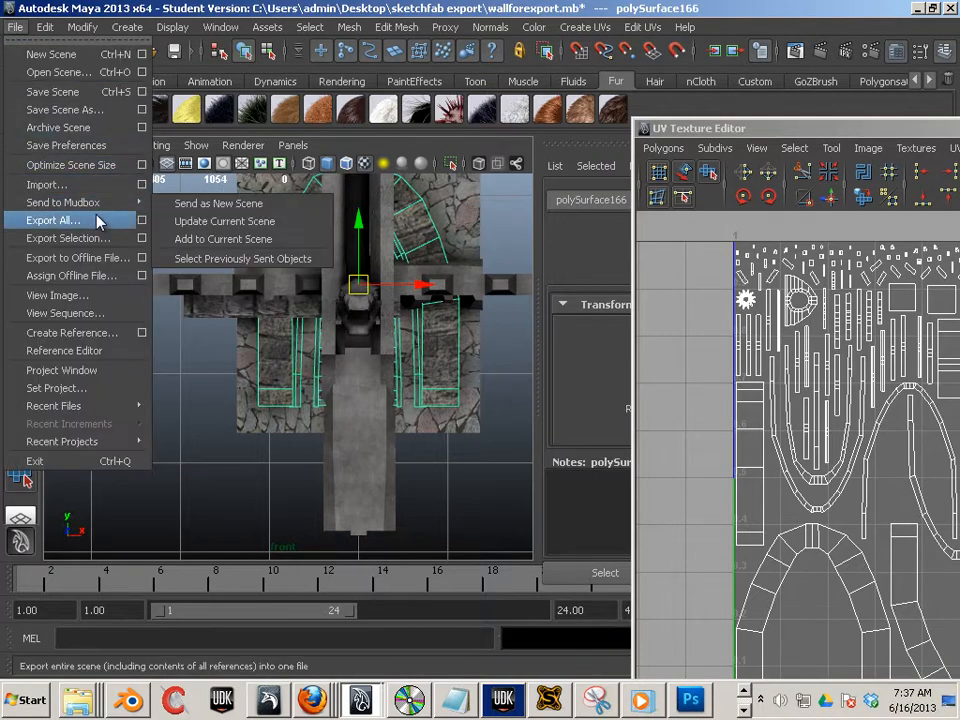
pyautogui.click(68, 238)
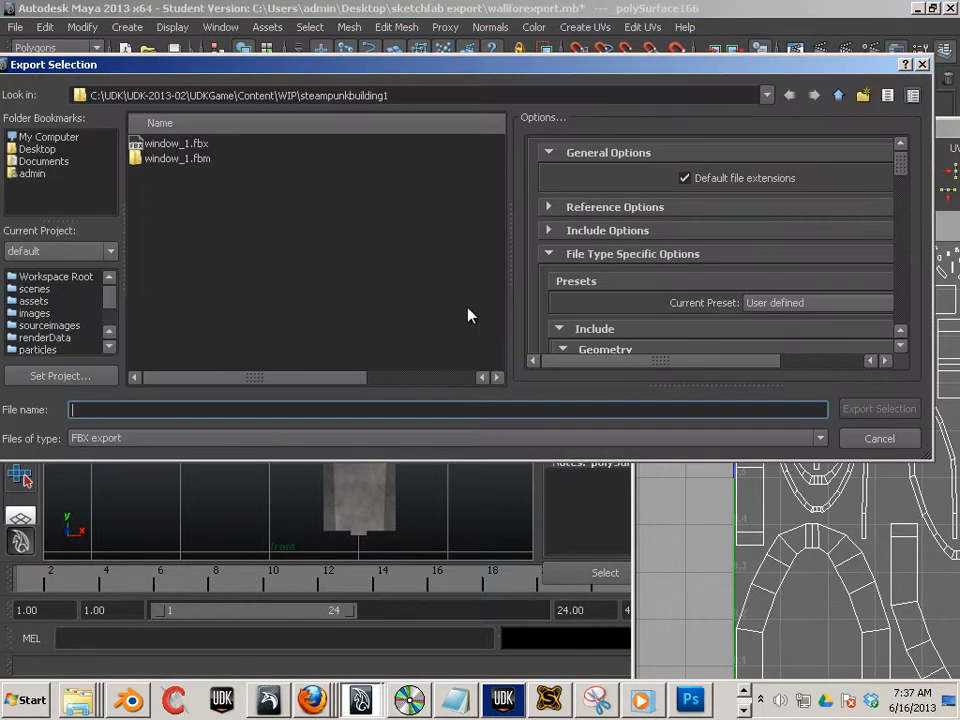
pyautogui.click(196, 147)
pyautogui.click(880, 411)
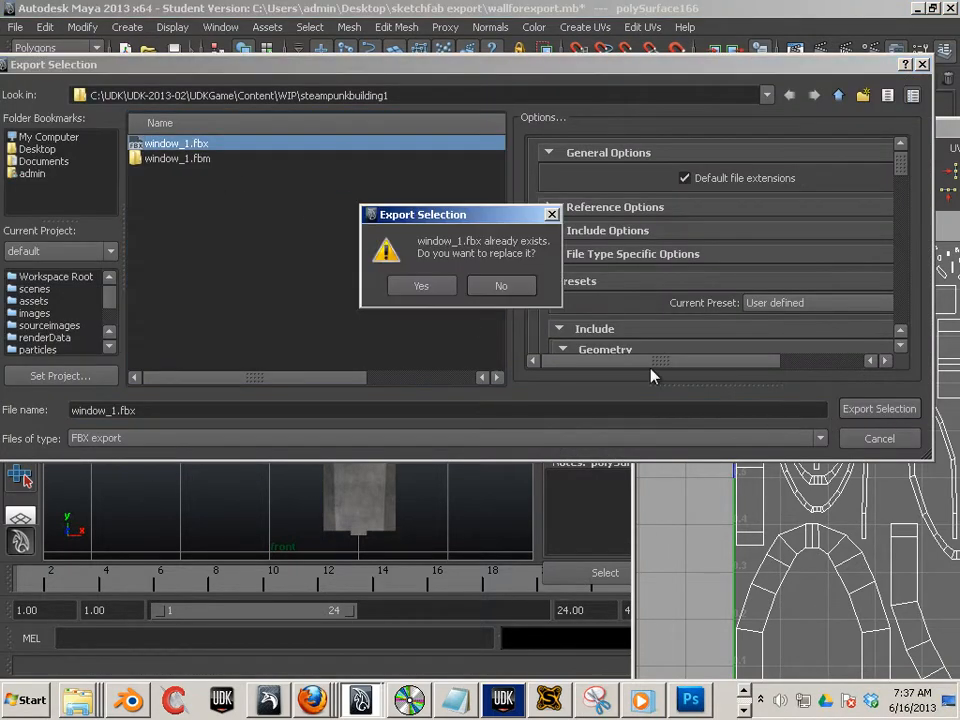
pyautogui.click(436, 288)
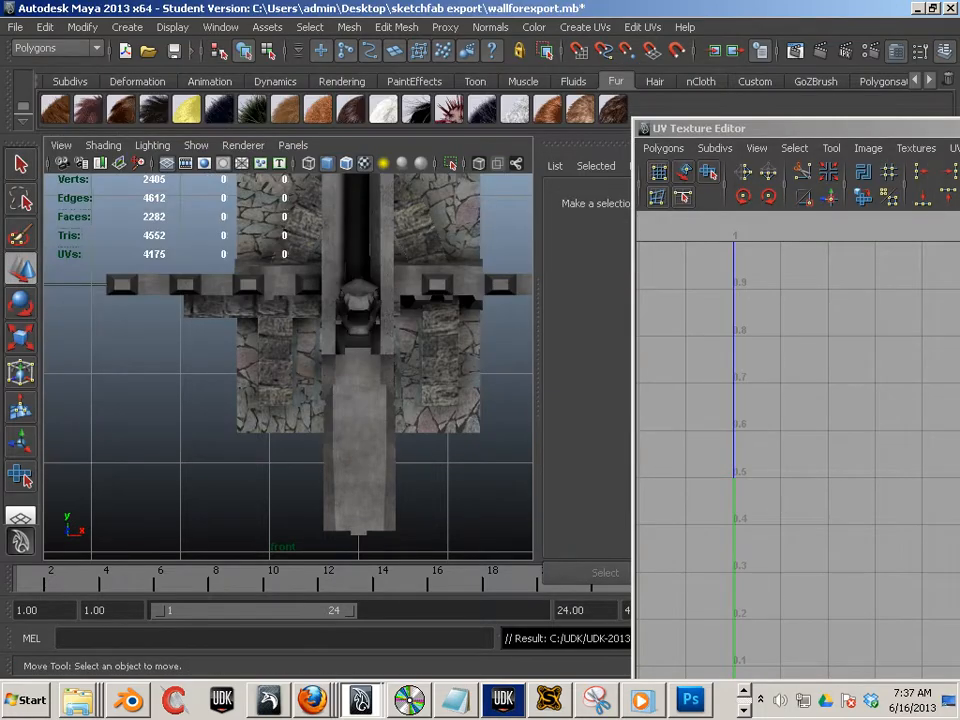
# Step: Switch to UDK and rebuild the level lighting with the re-exported gate
pyautogui.click(502, 700)
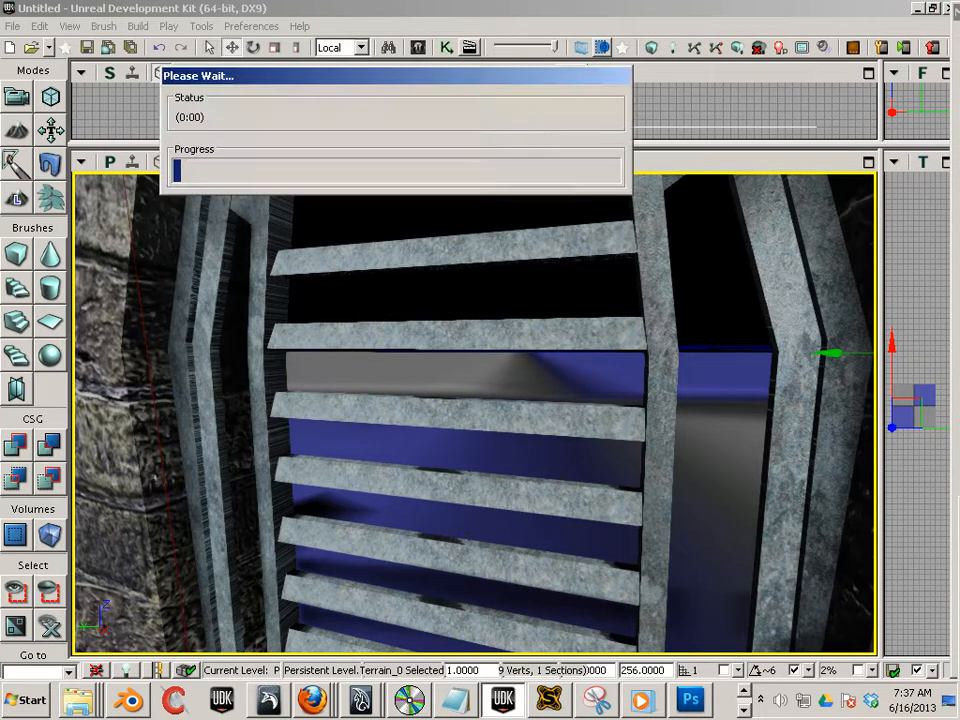
pyautogui.click(105, 29)
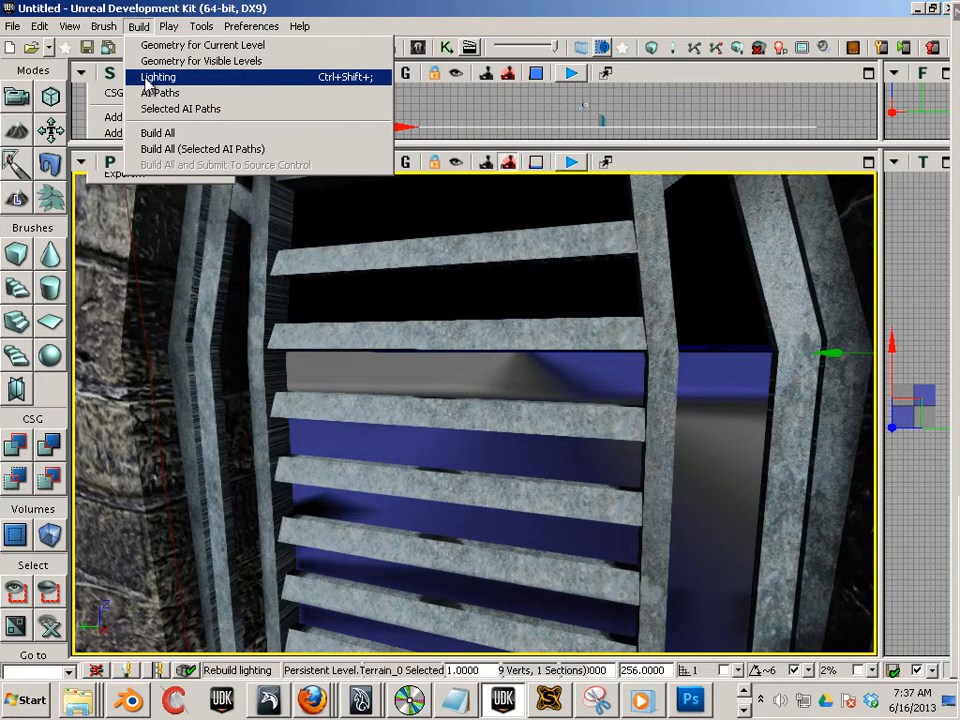
pyautogui.click(148, 78)
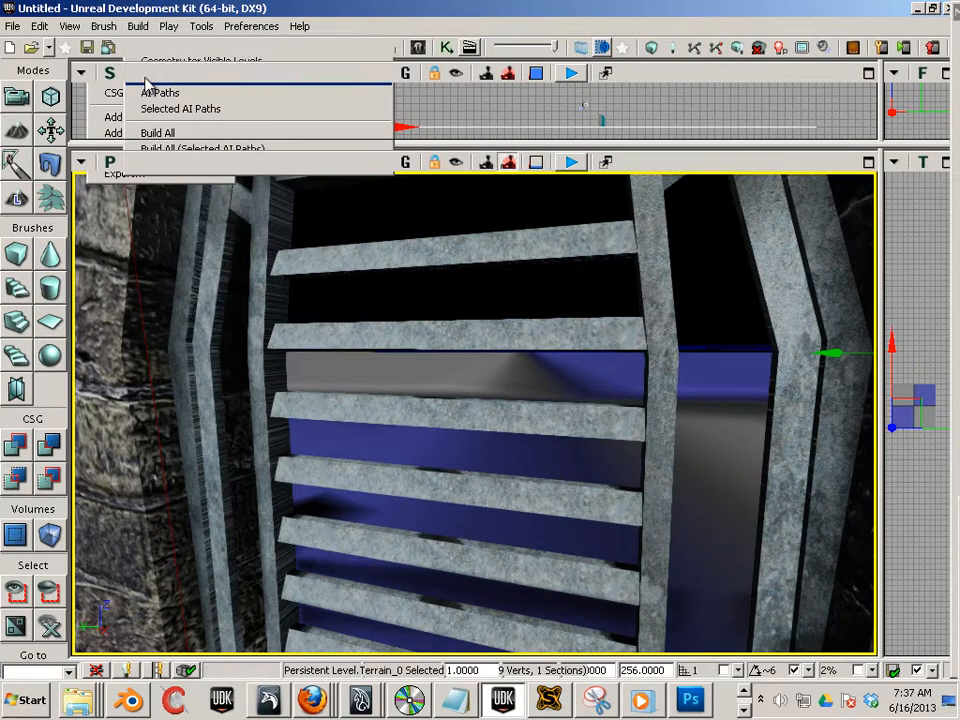
pyautogui.click(360, 483)
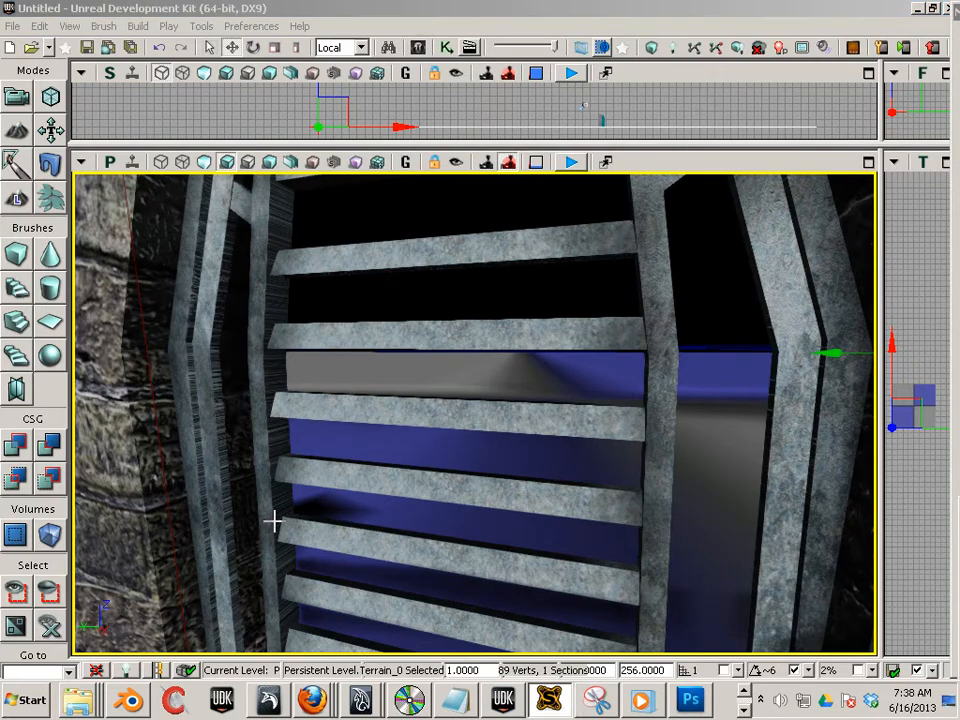
# Step: Examine the baked lighting on the gate's slats, side bars and gear plate from several angles
pyautogui.moveTo(473, 525)
pyautogui.mouseDown()
pyautogui.moveTo(504, 534)
pyautogui.moveTo(509, 508)
pyautogui.moveTo(471, 523)
pyautogui.moveTo(456, 516)
pyautogui.mouseUp()
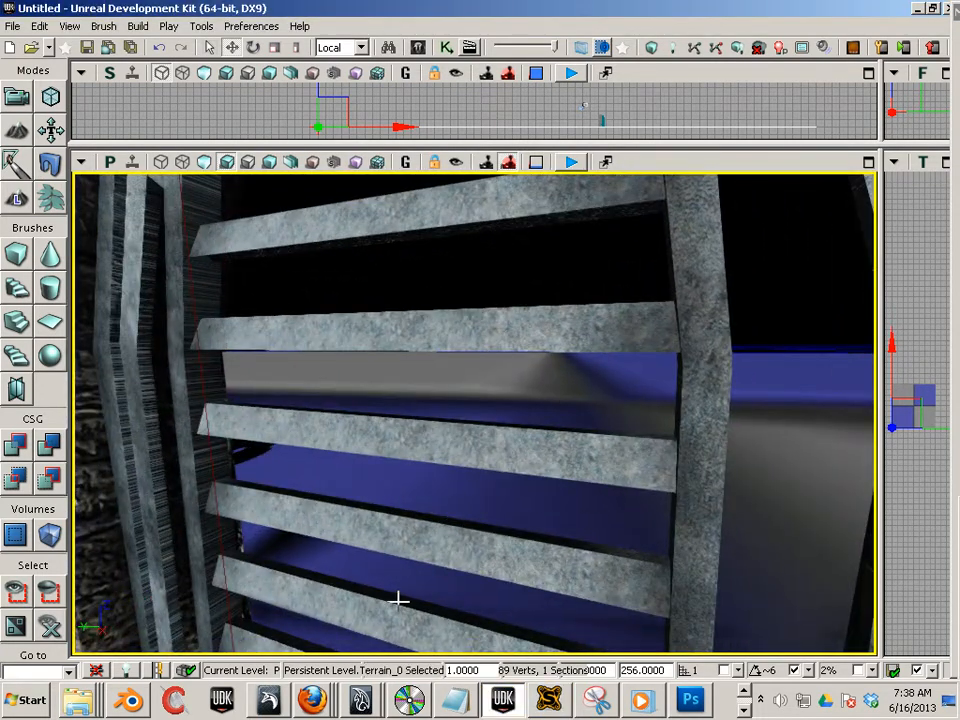
pyautogui.moveTo(398, 598); pyautogui.dragTo(397, 616)
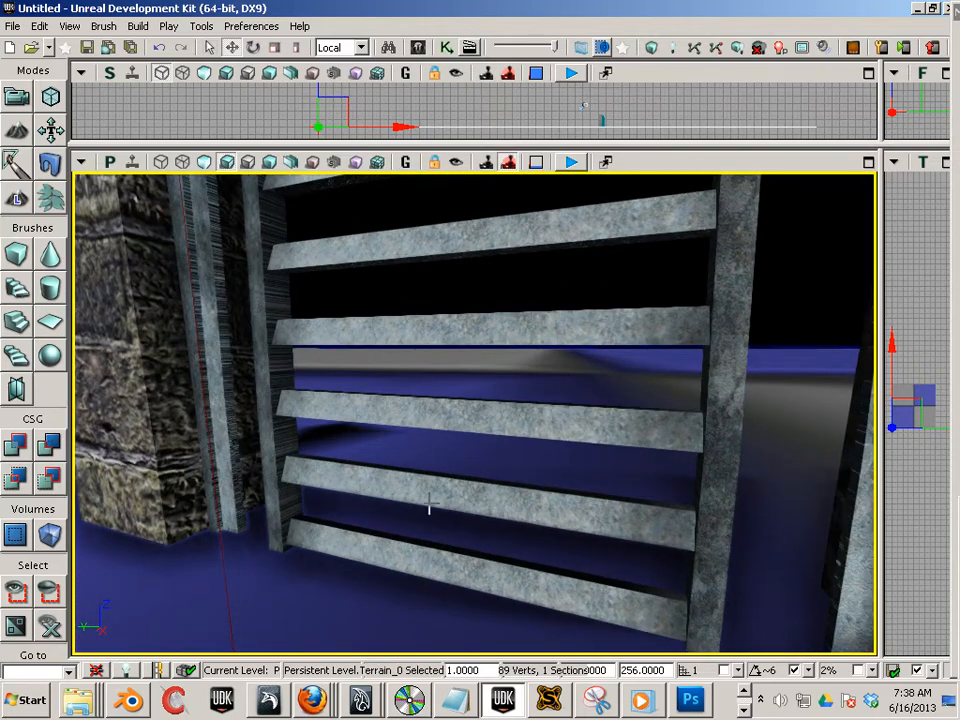
pyautogui.moveTo(480, 332); pyautogui.dragTo(480, 314, button='middle')
pyautogui.moveTo(480, 313)
pyautogui.mouseDown()
pyautogui.moveTo(483, 343)
pyautogui.moveTo(485, 322)
pyautogui.moveTo(481, 329)
pyautogui.mouseUp()
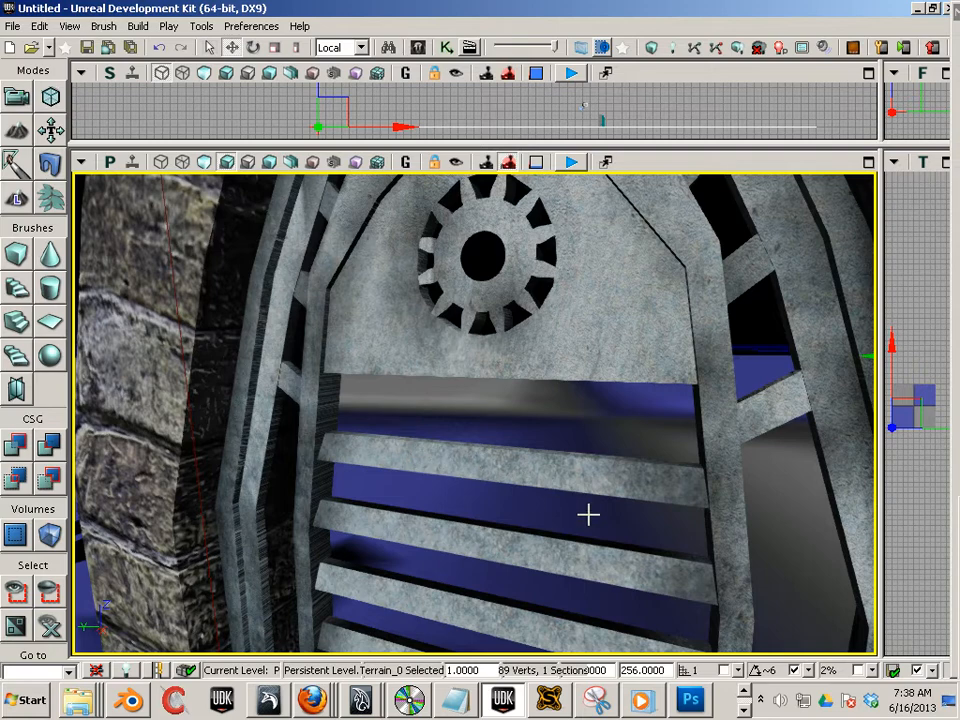
pyautogui.click(746, 710)
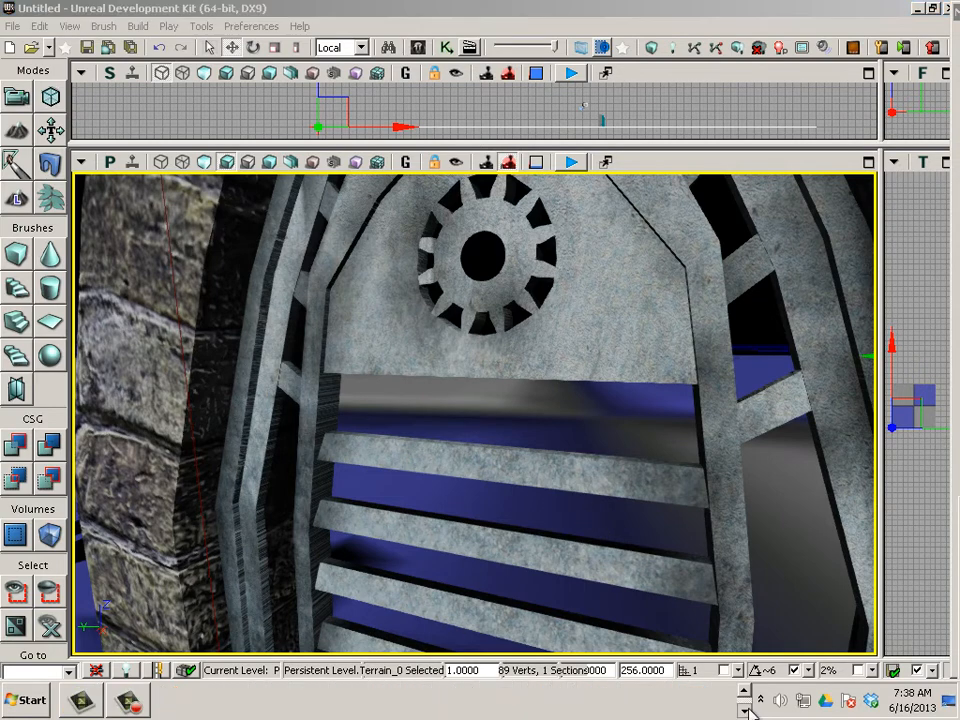
pyautogui.click(128, 703)
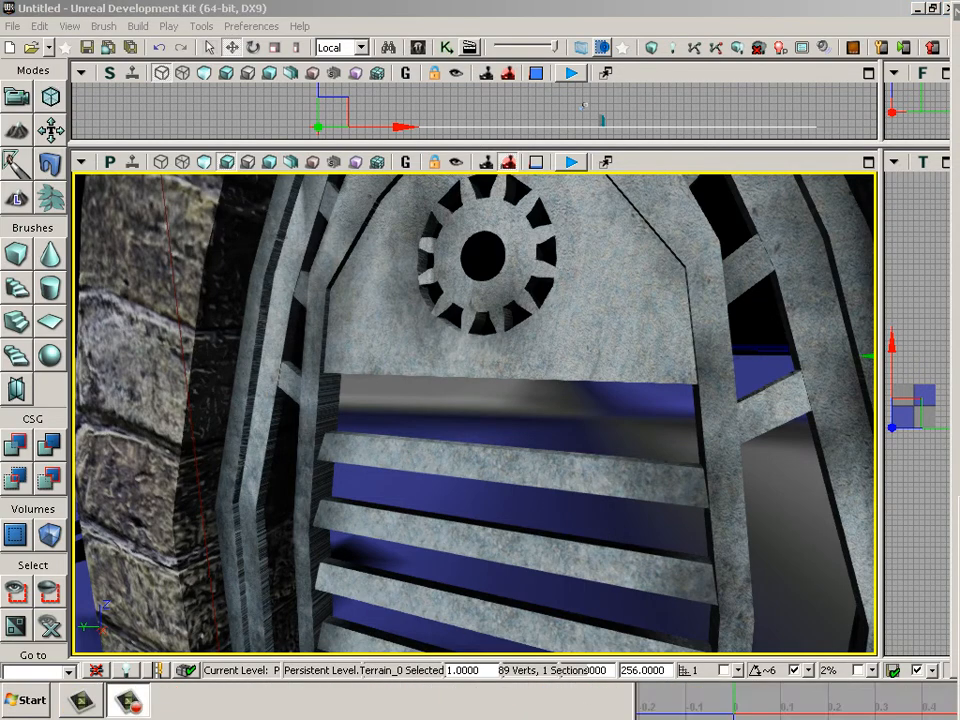